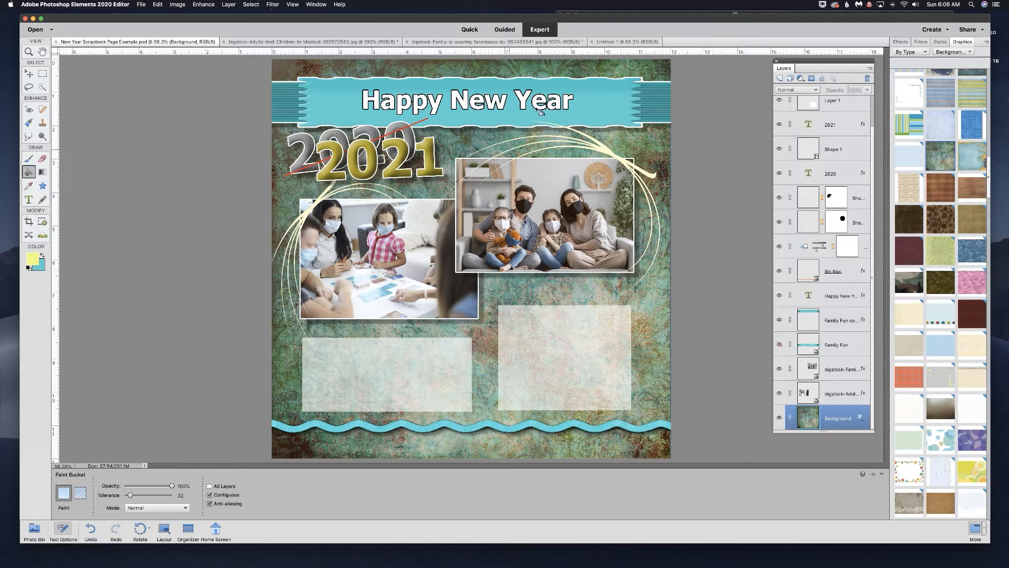
- Switch to the blank Untitled-1 document and place the Family Fun graphic near the page's upper edge
left_click(621, 42)
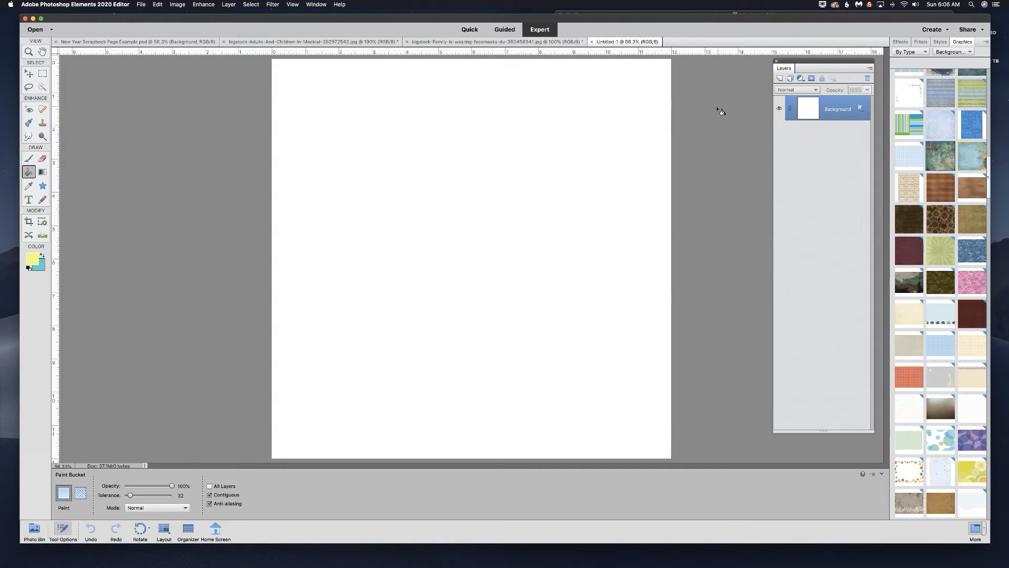
left_click(959, 52)
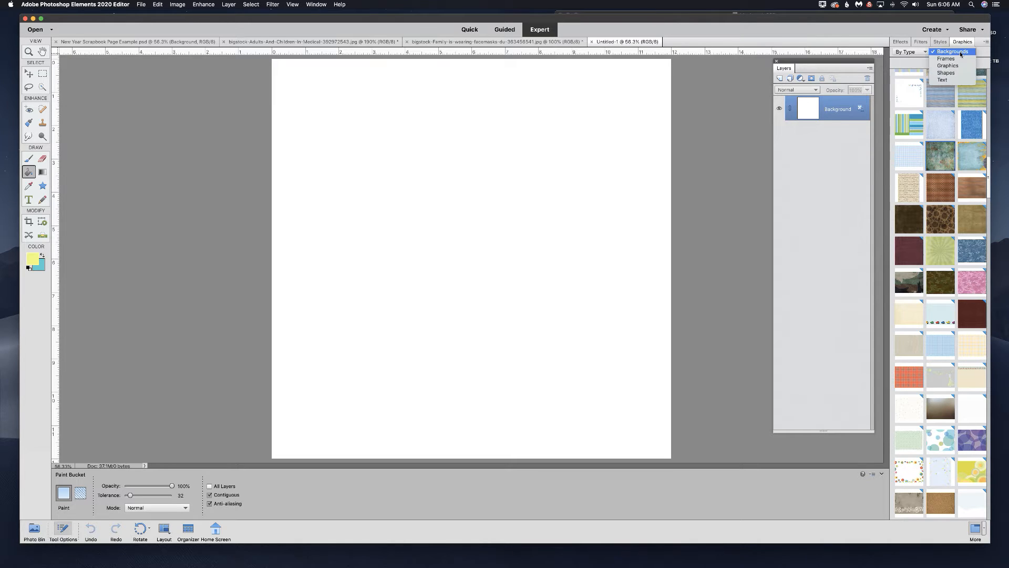
left_click(954, 66)
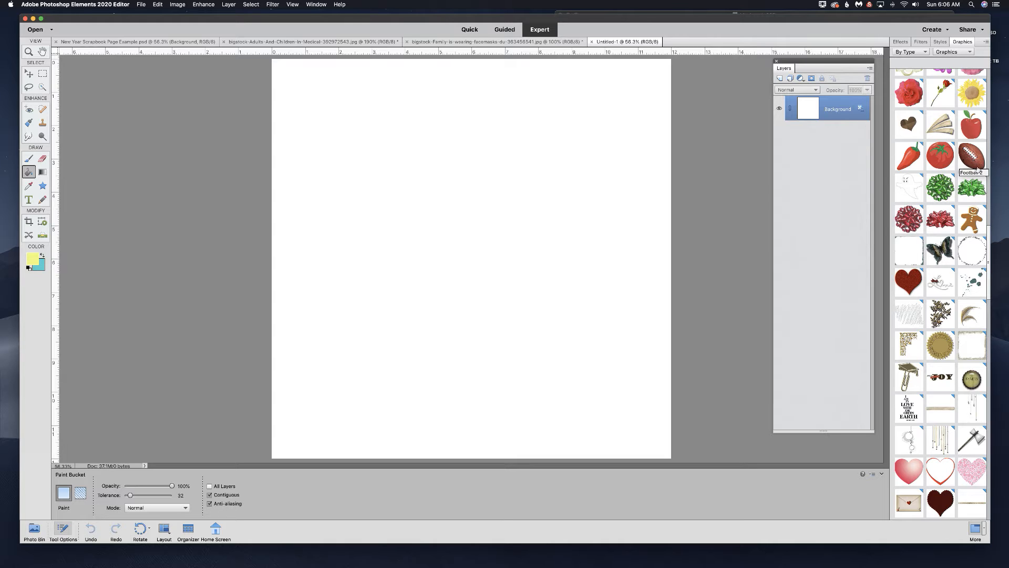
scroll(973, 250, "up", 10)
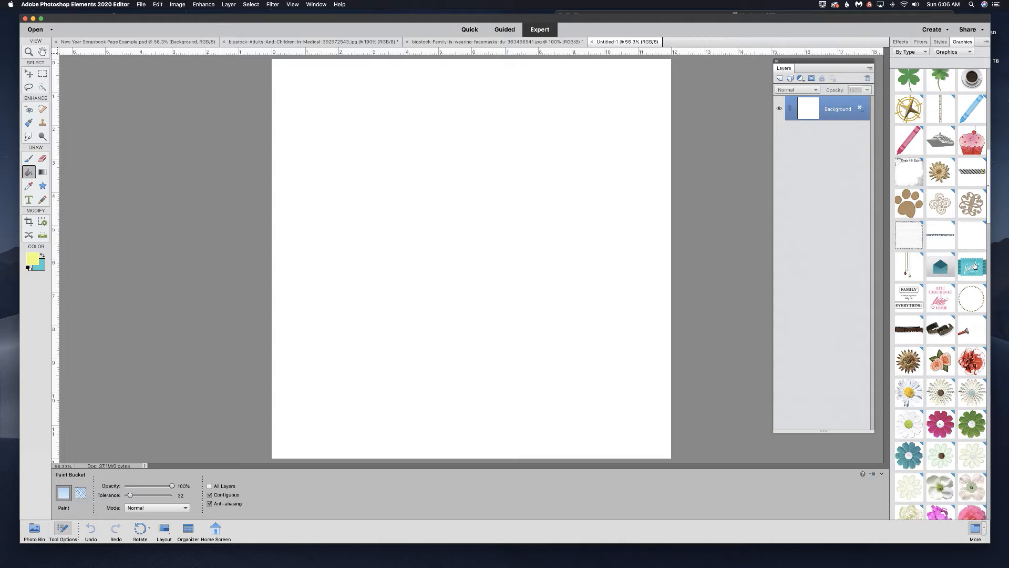
left_click_drag(972, 267, 450, 108)
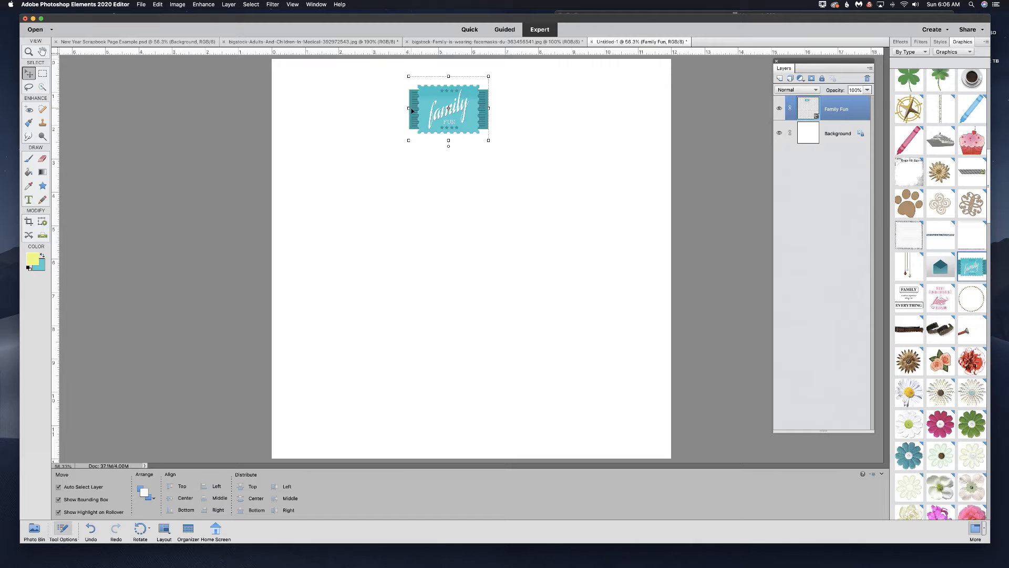
- Stretch the Family Fun graphic horizontally across the full page width and shift it slightly upward
left_click_drag(411, 109, 251, 108)
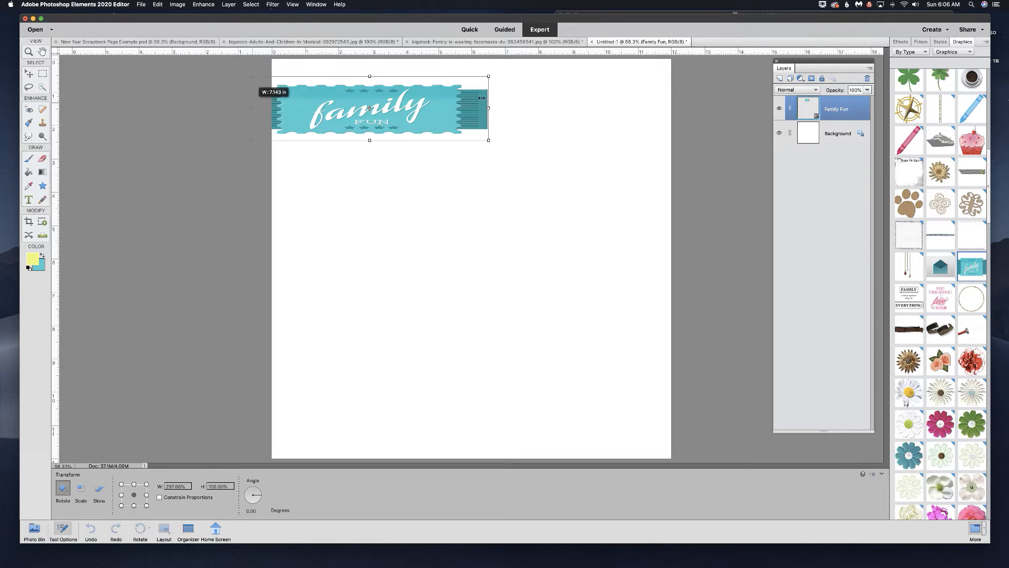
left_click_drag(488, 107, 694, 111)
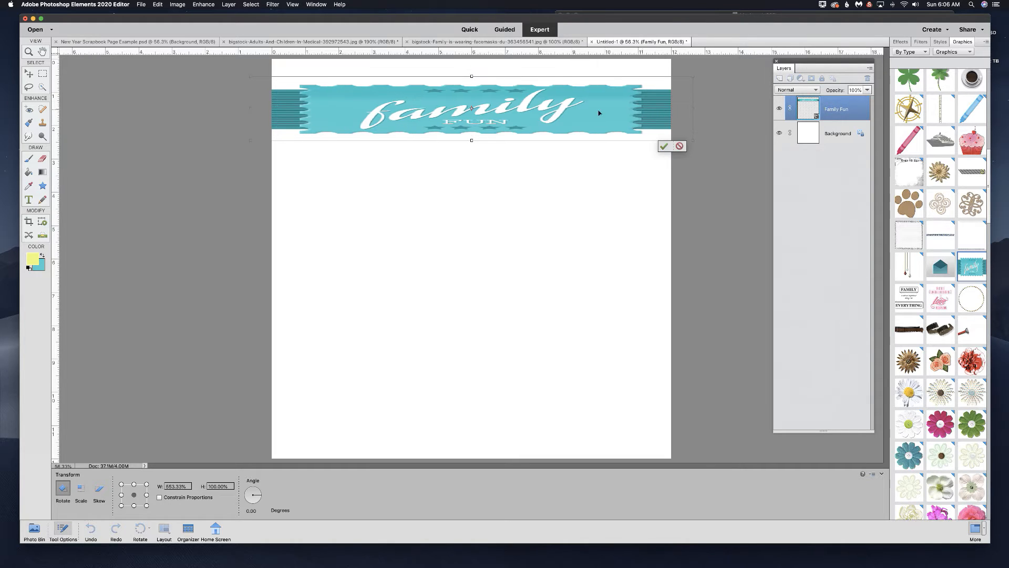
left_click_drag(539, 107, 562, 99)
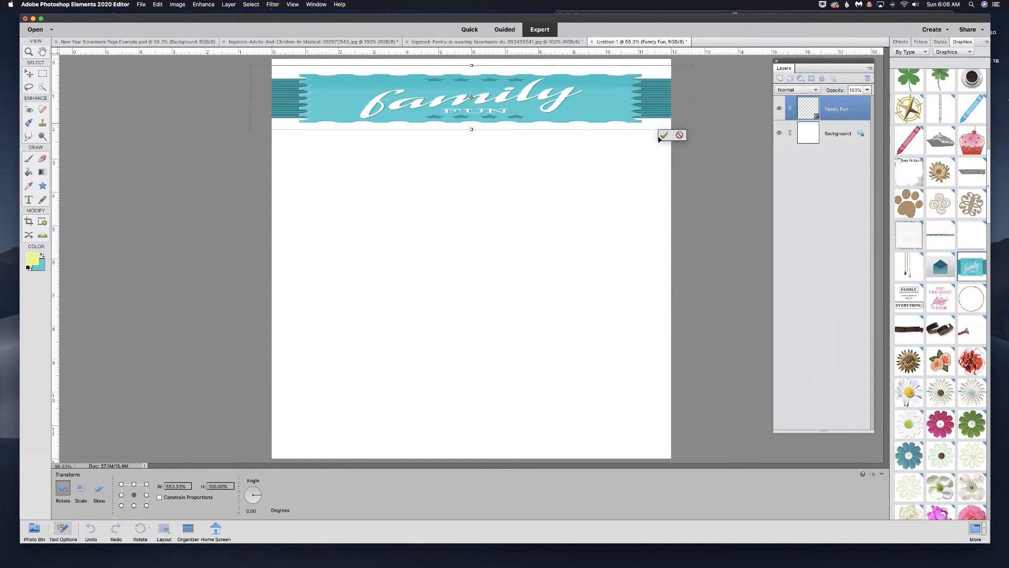
left_click(664, 135)
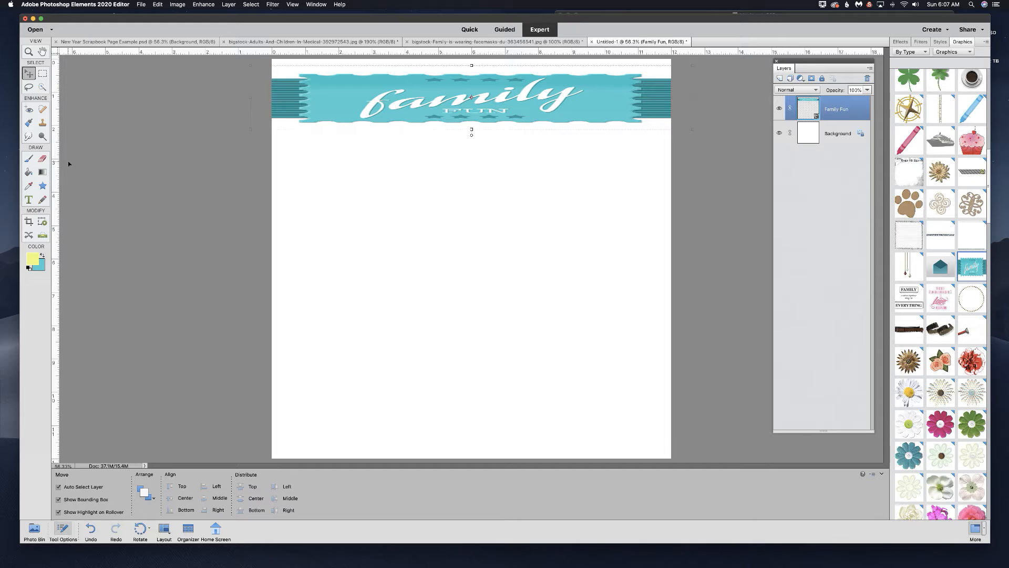
- Set the foreground color to the darker teal (0ccbc9) sampled from the upper edge of the banner for the Gradient tool
left_click(44, 172)
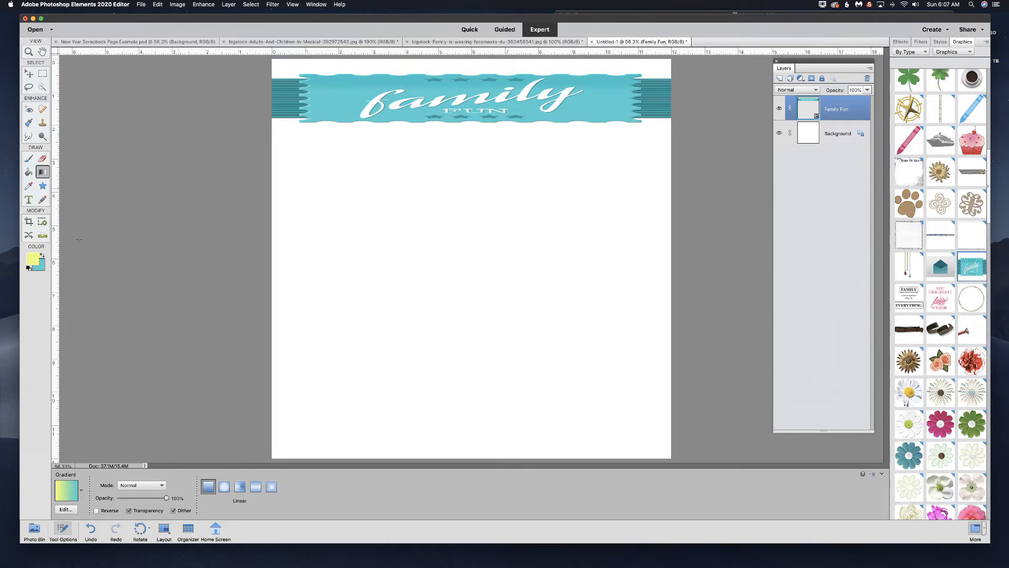
left_click(34, 258)
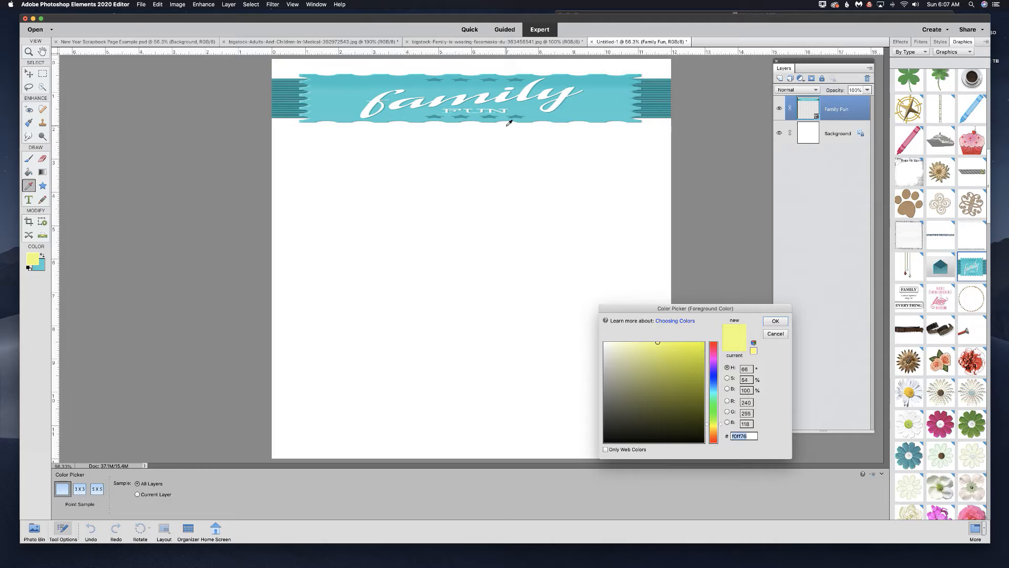
left_click(598, 80)
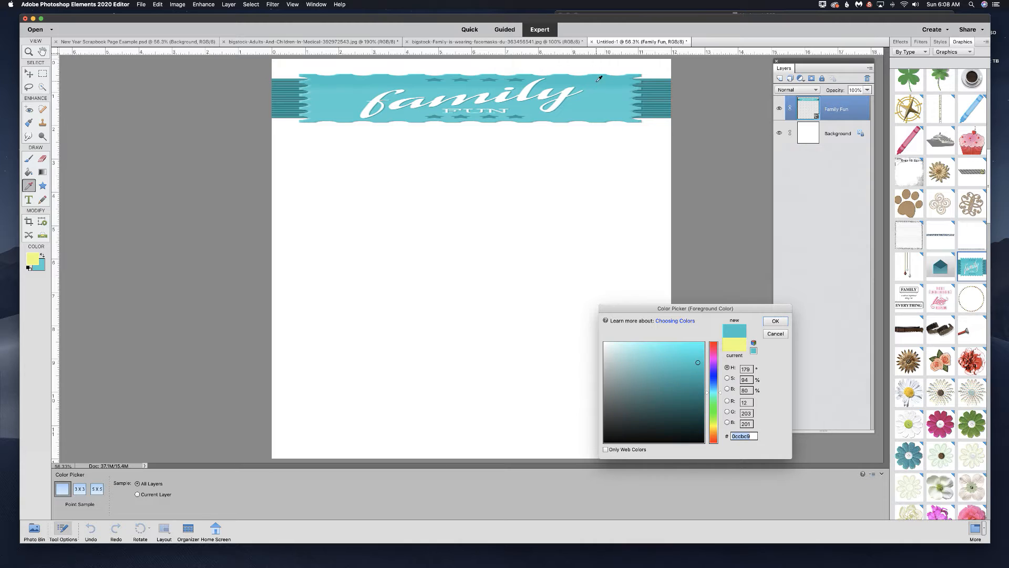
left_click(775, 321)
key("g")
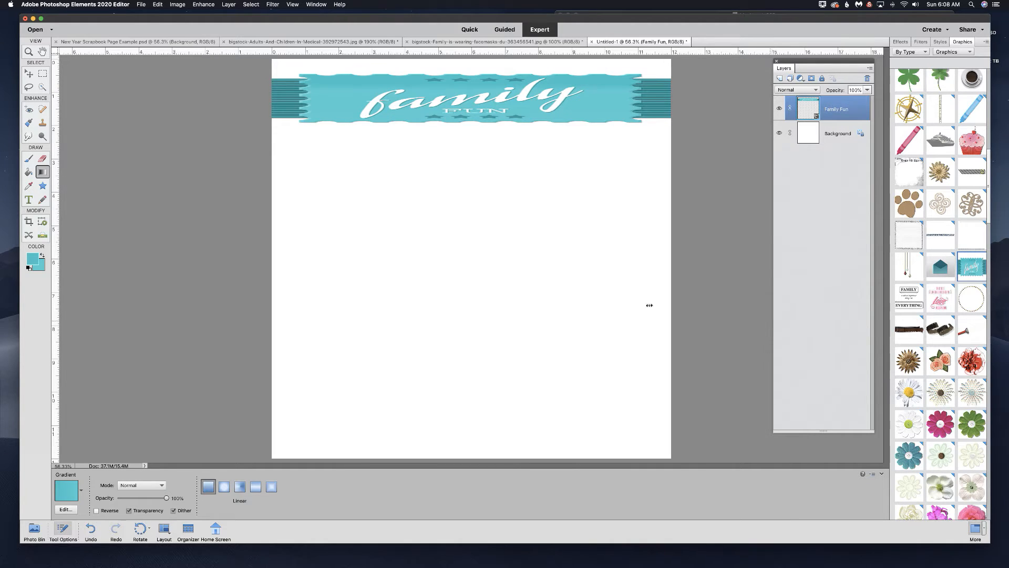
- Set the background color to the lighter teal (3ed4d2) sampled from the middle of the banner
left_click(41, 269)
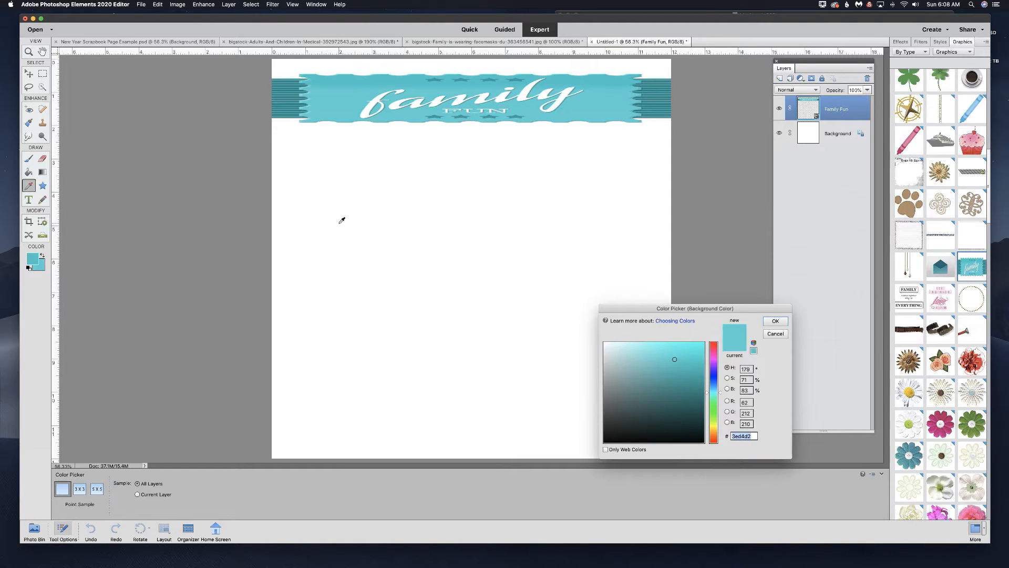
left_click(594, 106)
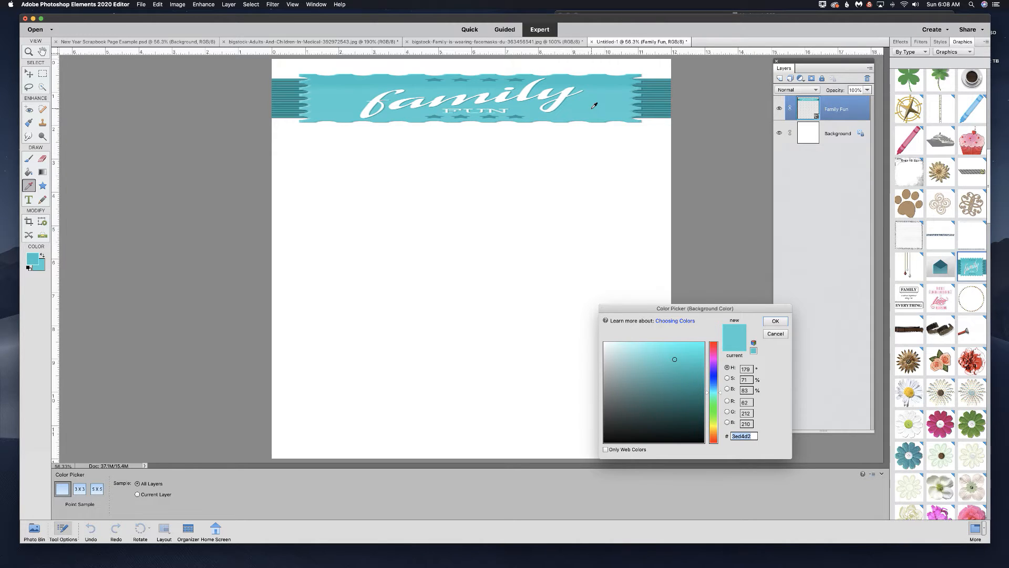
left_click(776, 321)
key("g")
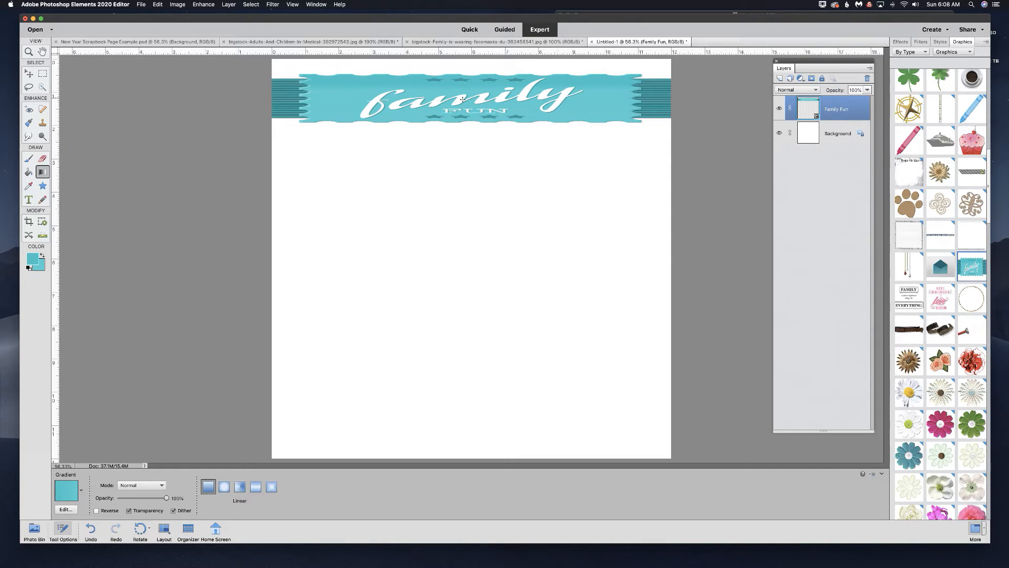
- Make a rectangular selection around the "family fun" lettering on the banner
left_click(43, 73)
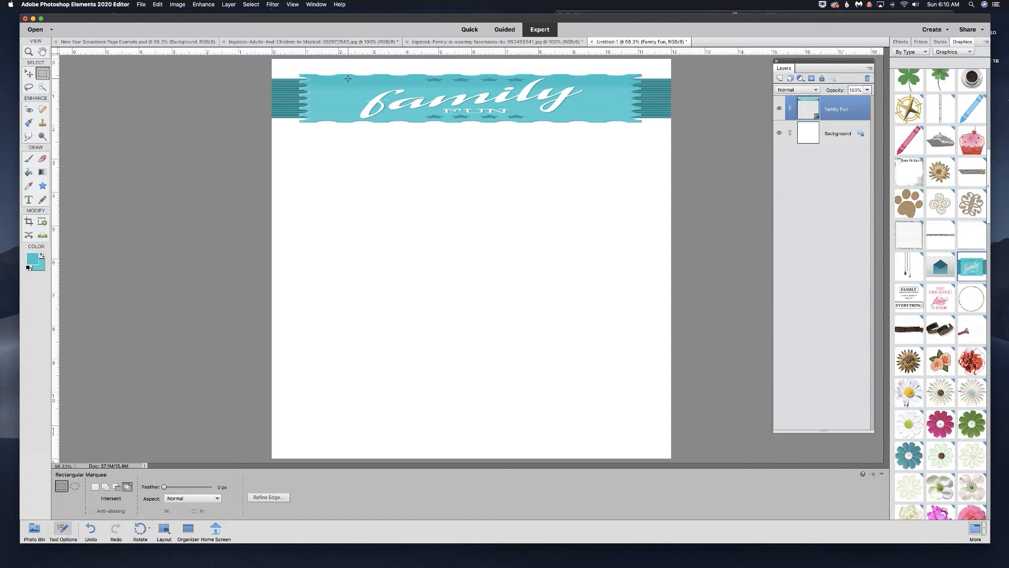
left_click_drag(348, 77, 590, 120)
key("super+0")
key("super+0")
key("super+0")
key("super+0")
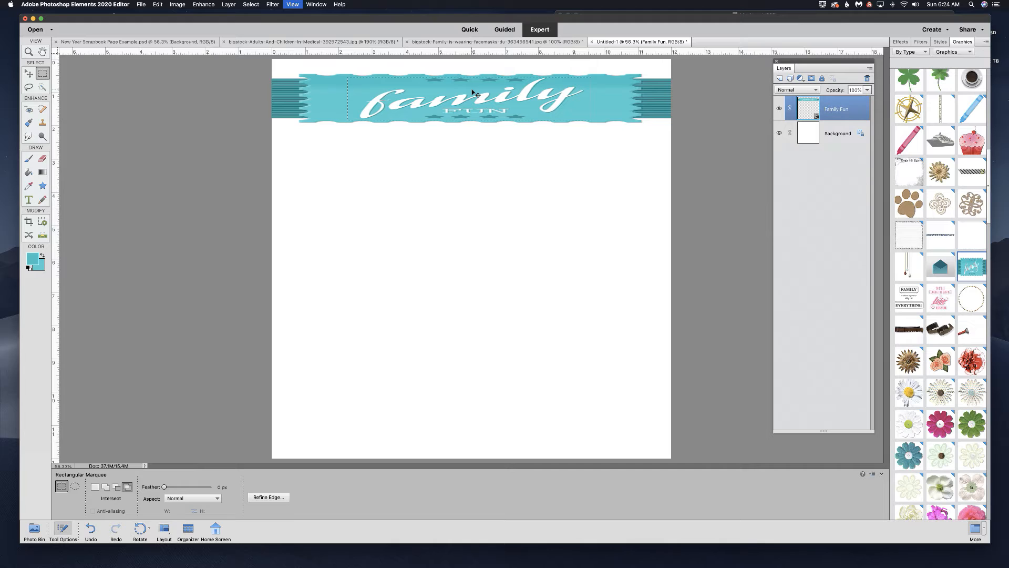
left_click(475, 93)
- Cover the banner's lettering with a short linear teal gradient on a new layer
left_click(43, 171)
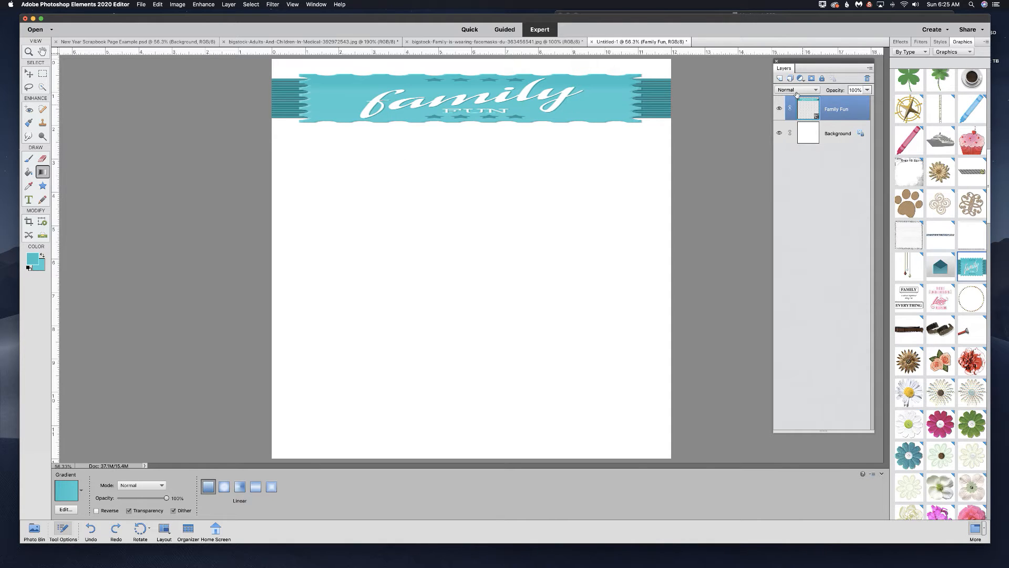
left_click(779, 79)
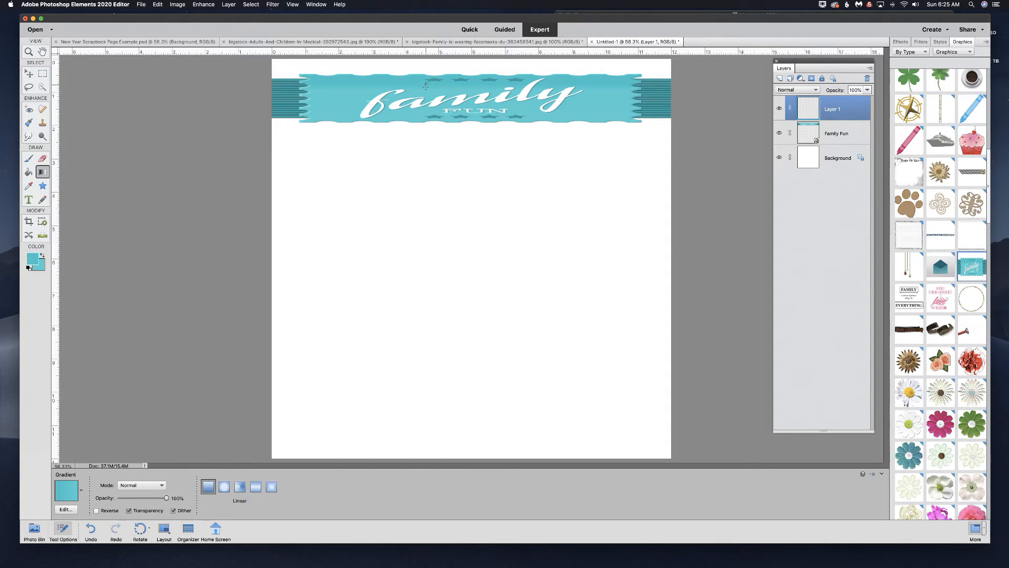
left_click_drag(426, 85, 421, 95)
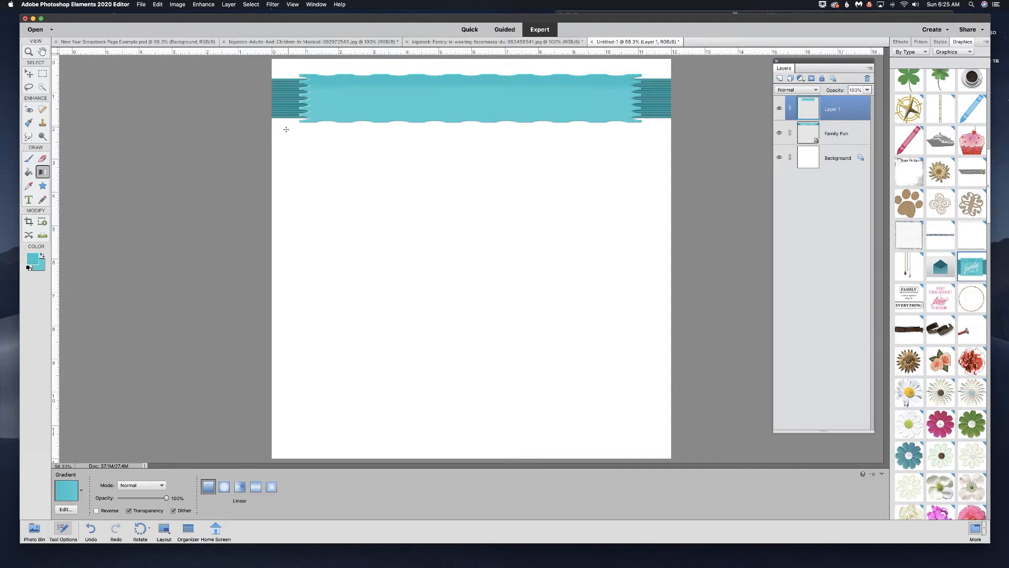
- Add the horizontal title "Happy New Year" on the banner and reduce its font size to 60 pt
left_click(29, 200)
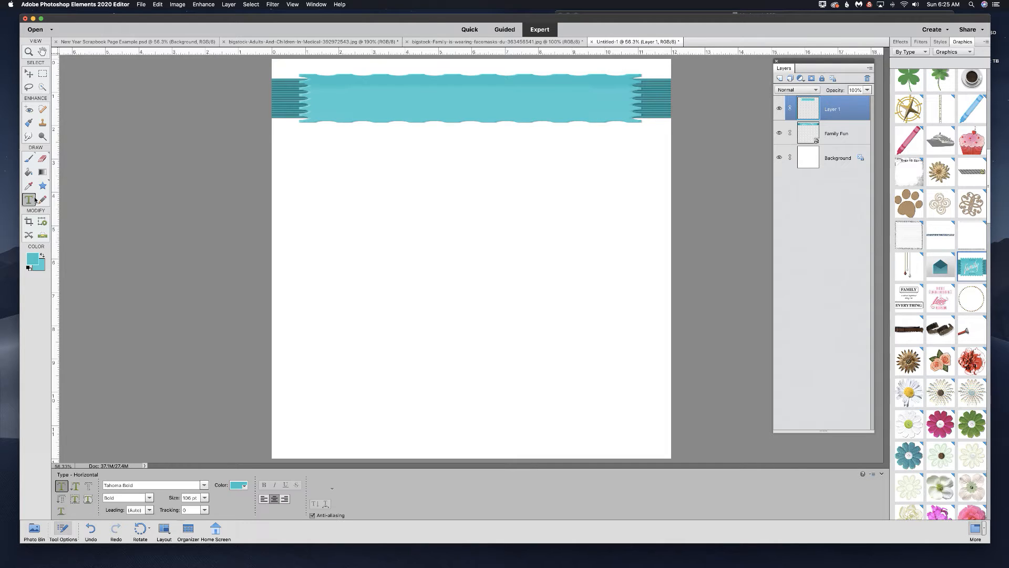
left_click(443, 99)
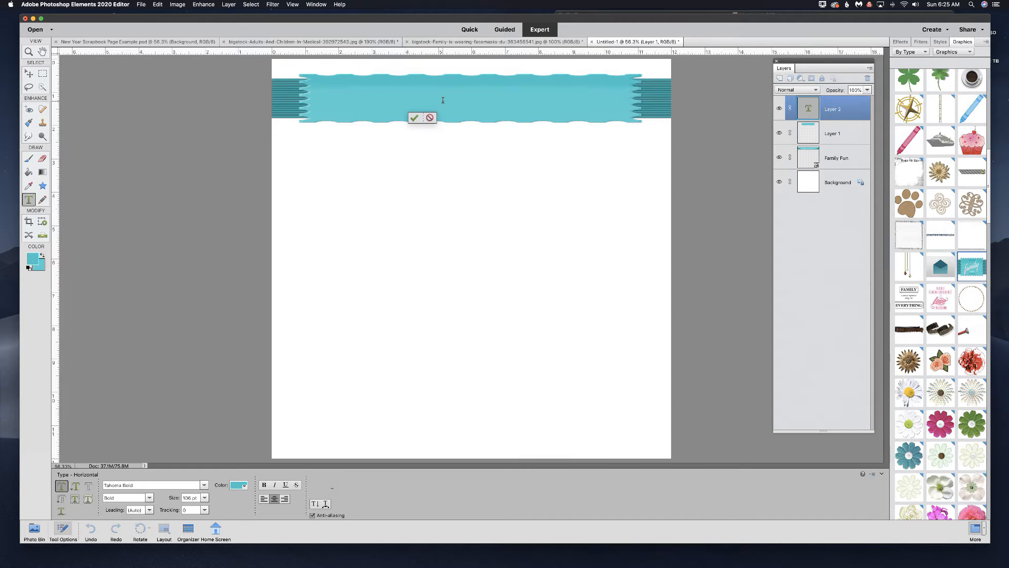
type("Happy New Year")
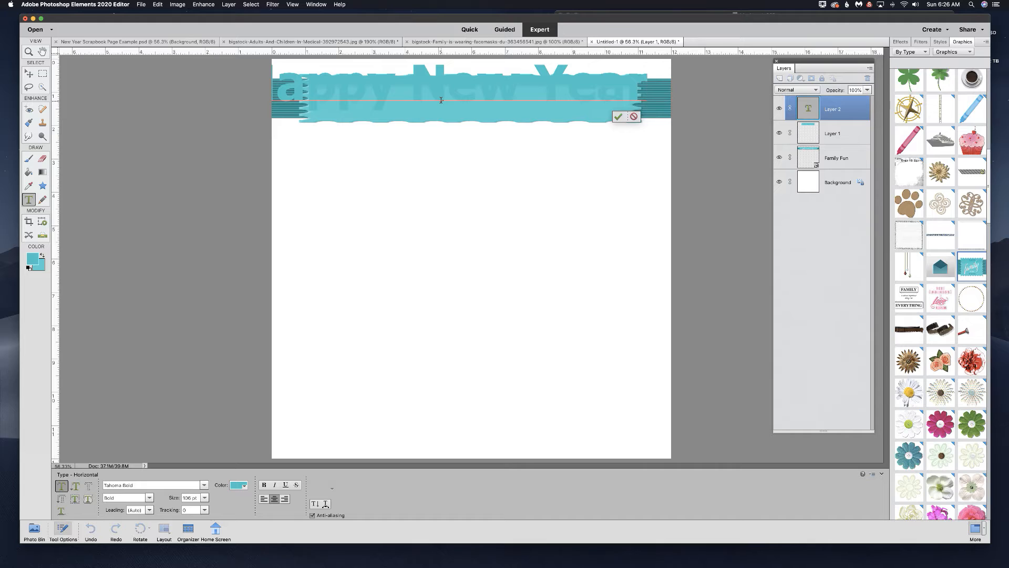
triple_click(492, 84)
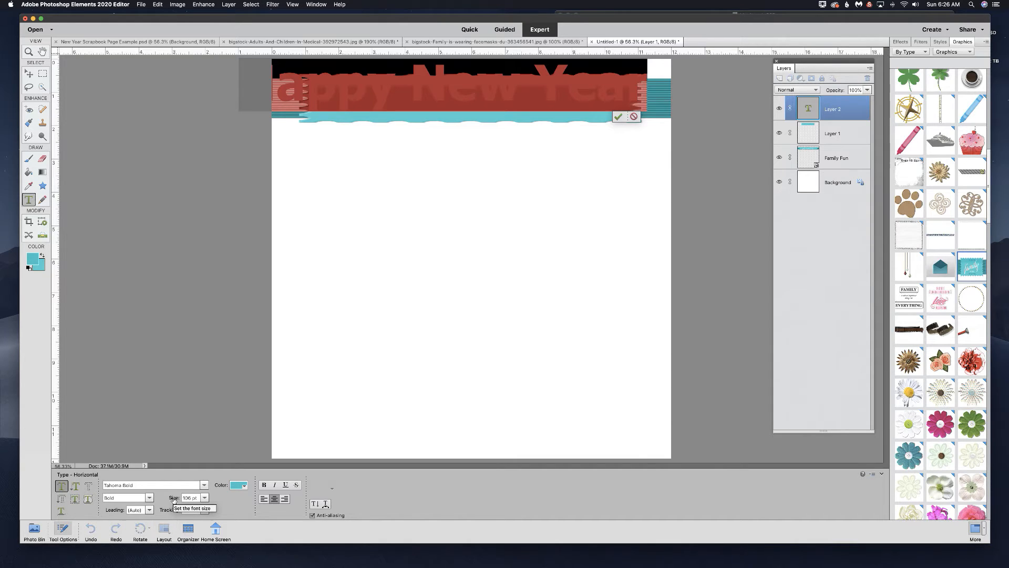
left_click_drag(172, 498, 170, 500)
left_click_drag(170, 499, 154, 498)
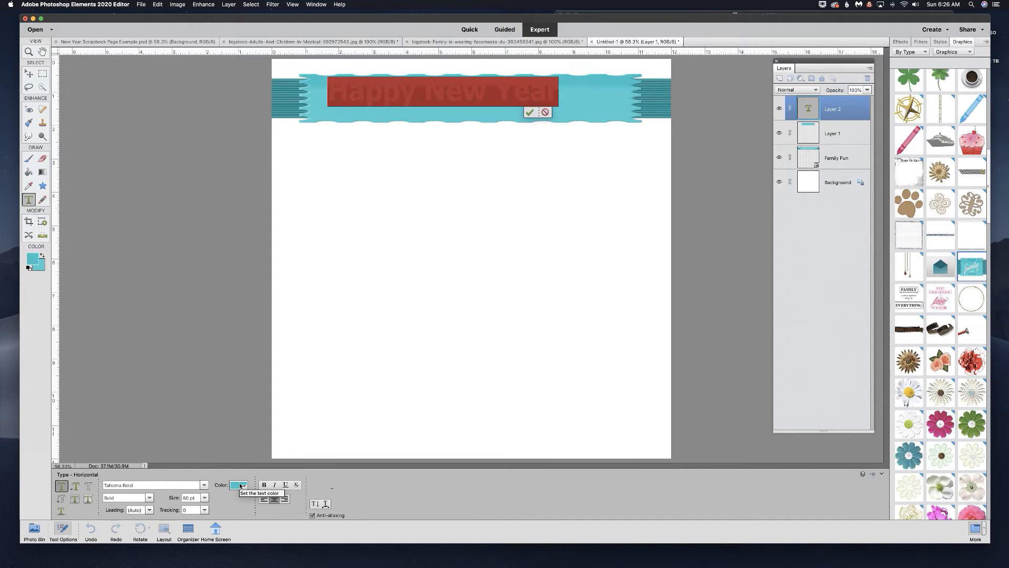
- Color the "Happy New Year" title white and center it on the banner
left_click(241, 485)
scroll(256, 430, "up", 5)
left_click(265, 409)
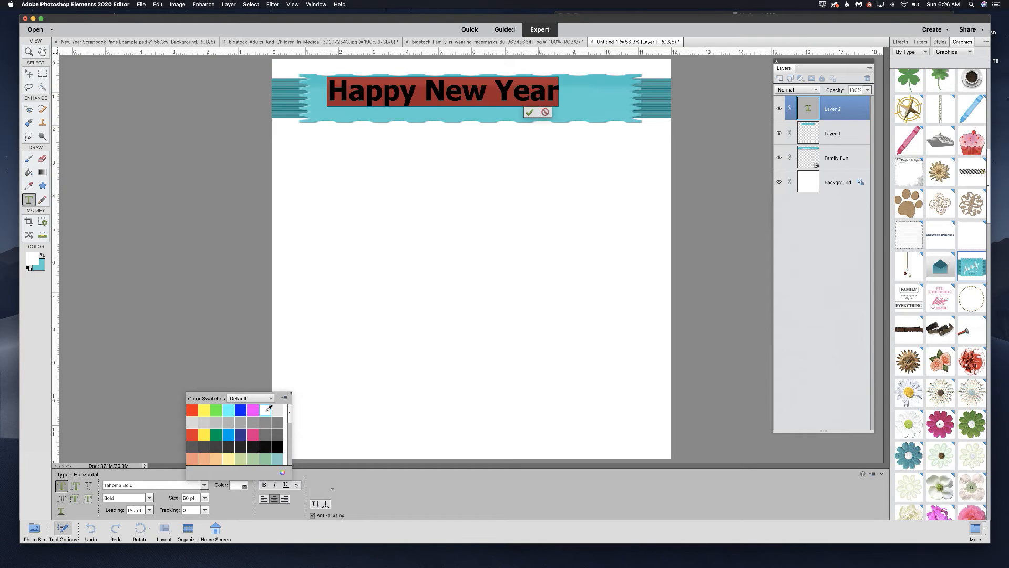
left_click(530, 111)
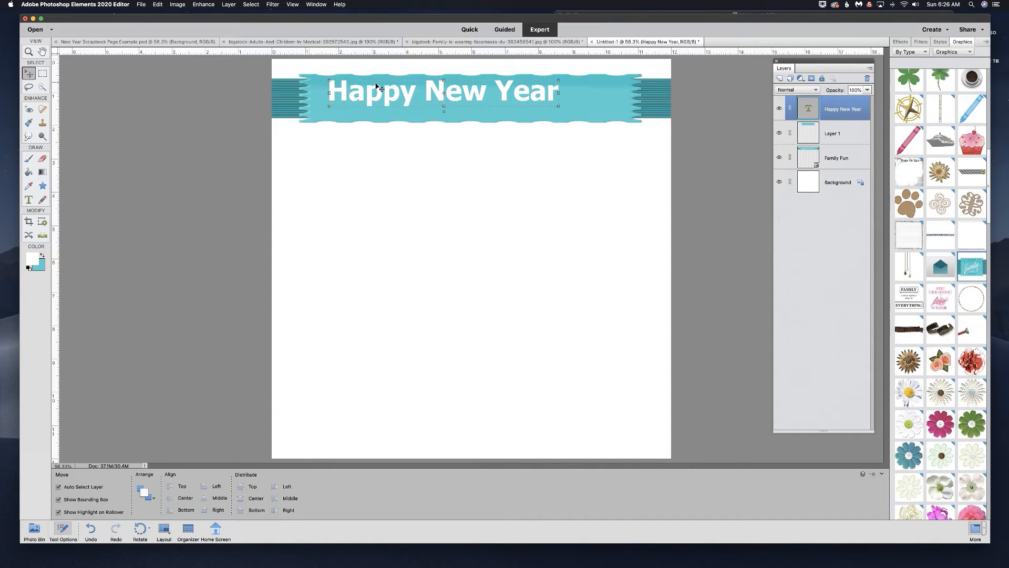
left_click_drag(439, 97, 459, 103)
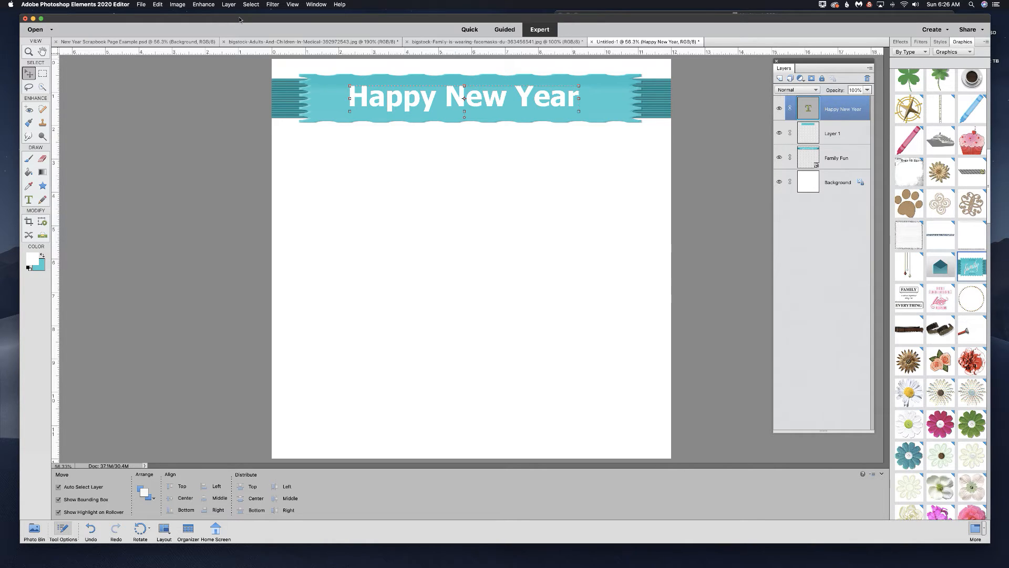
- Apply a black outside stroke of 10 px to the "Happy New Year" text layer
left_click(230, 5)
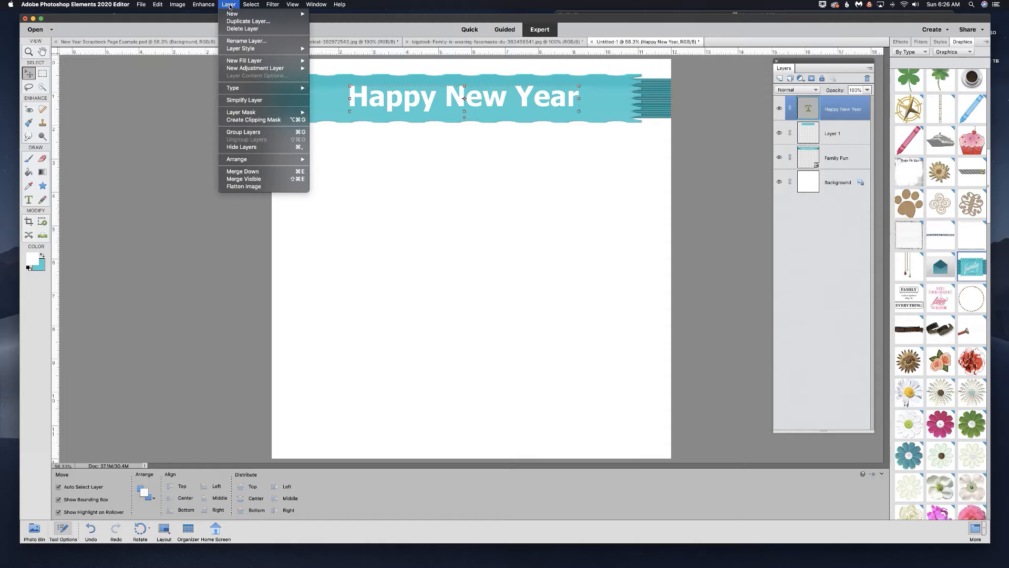
mouse_move(240, 50)
left_click(343, 48)
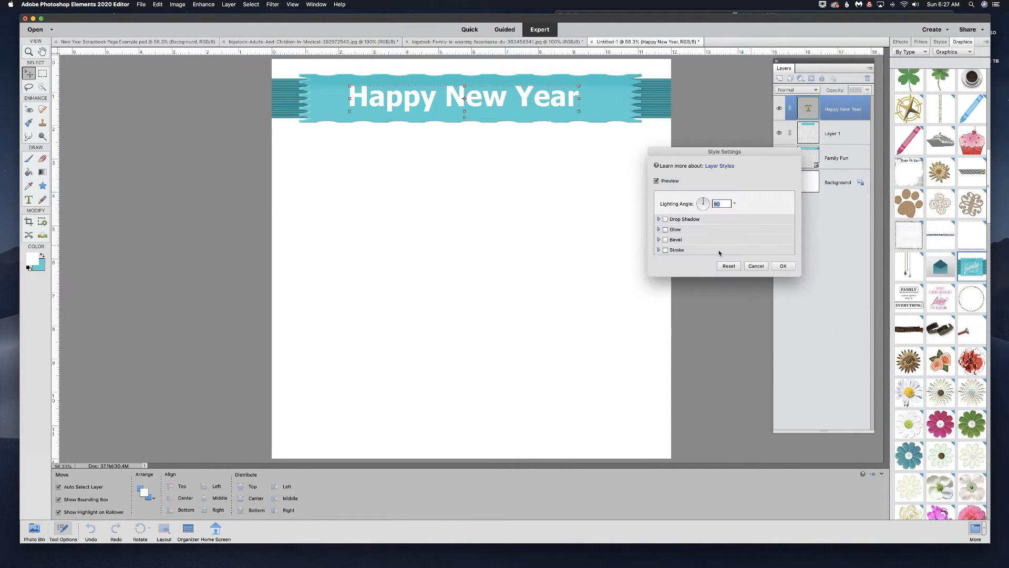
left_click(666, 250)
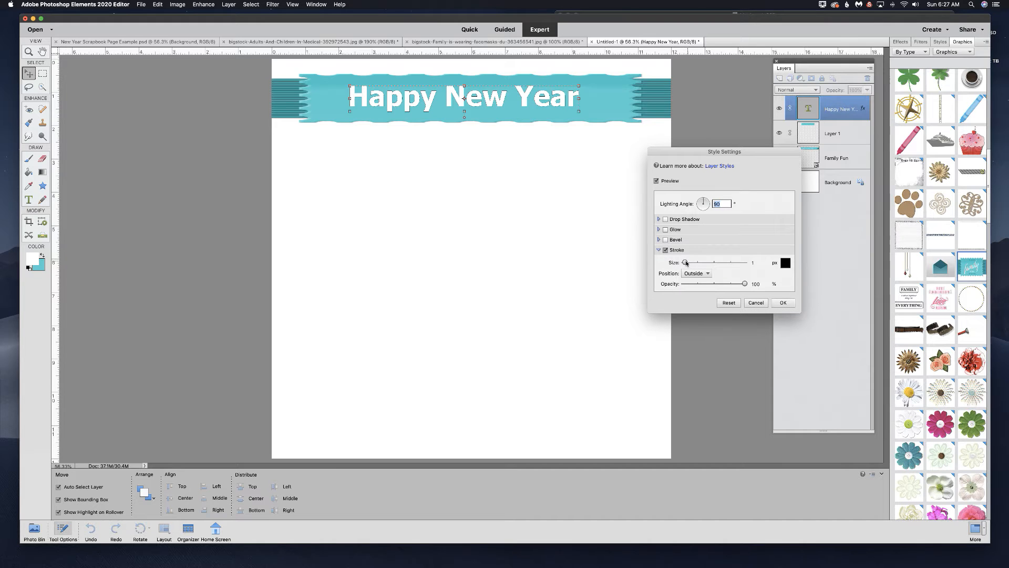
left_click_drag(685, 263, 690, 264)
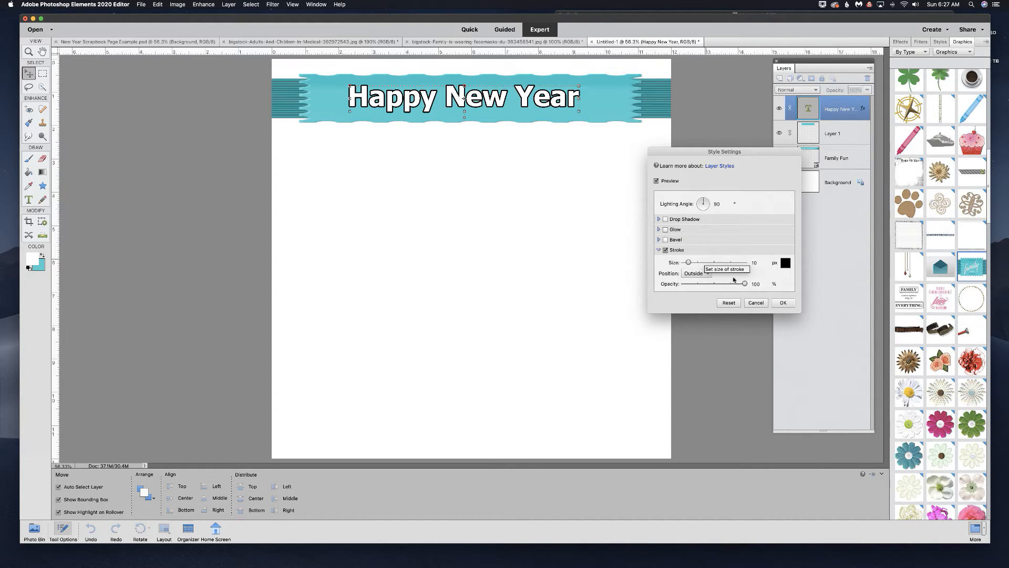
left_click(783, 303)
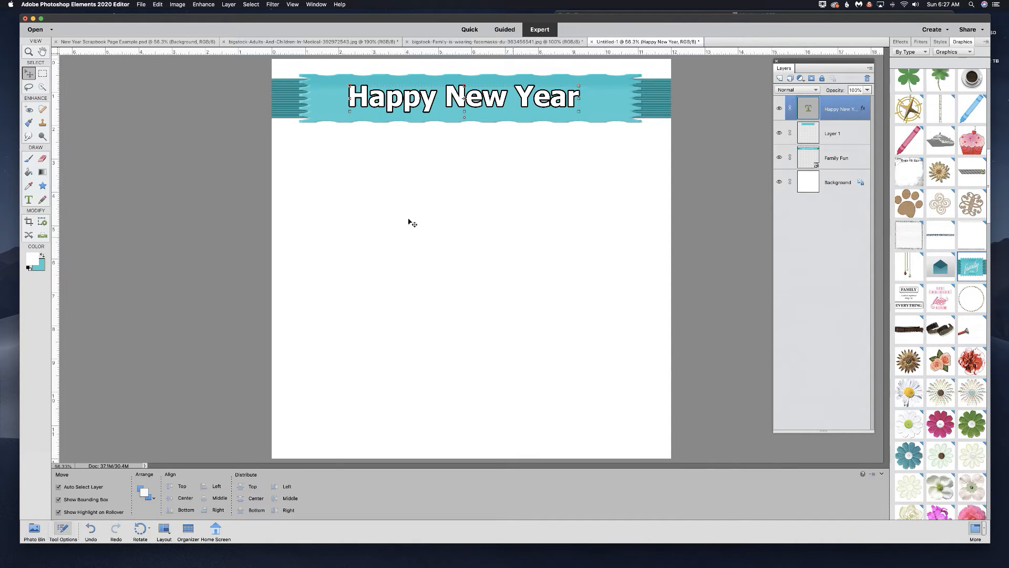
- Add the horizontal text "2020" below the banner, color it medium gray and enlarge it to 87 pt
left_click(29, 200)
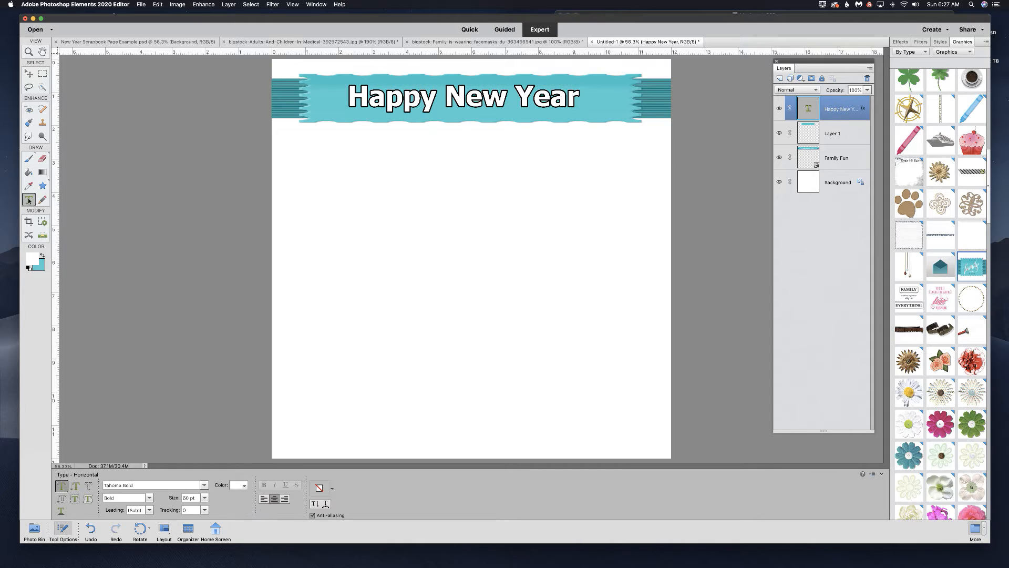
left_click(330, 180)
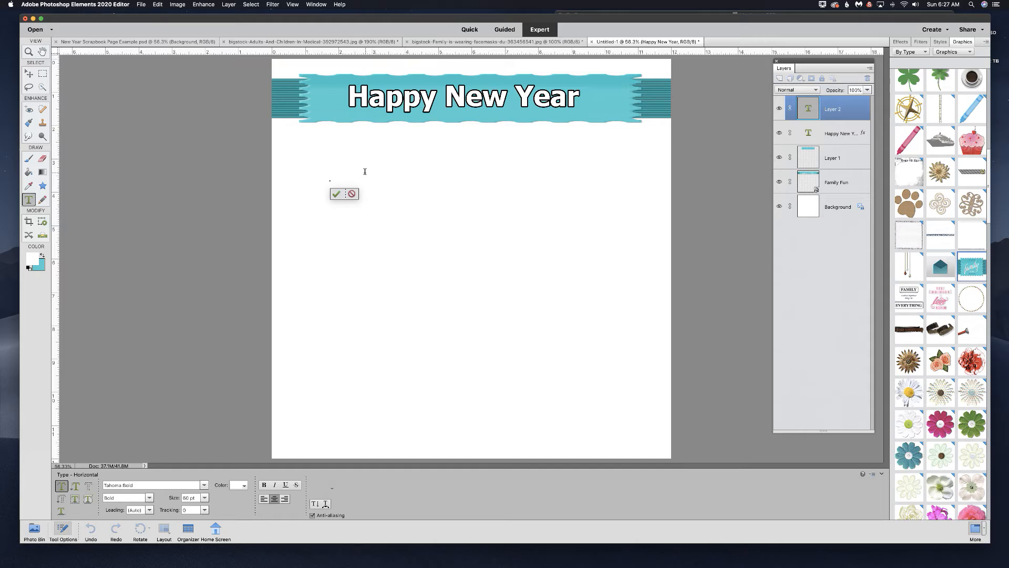
left_click_drag(367, 171, 245, 172)
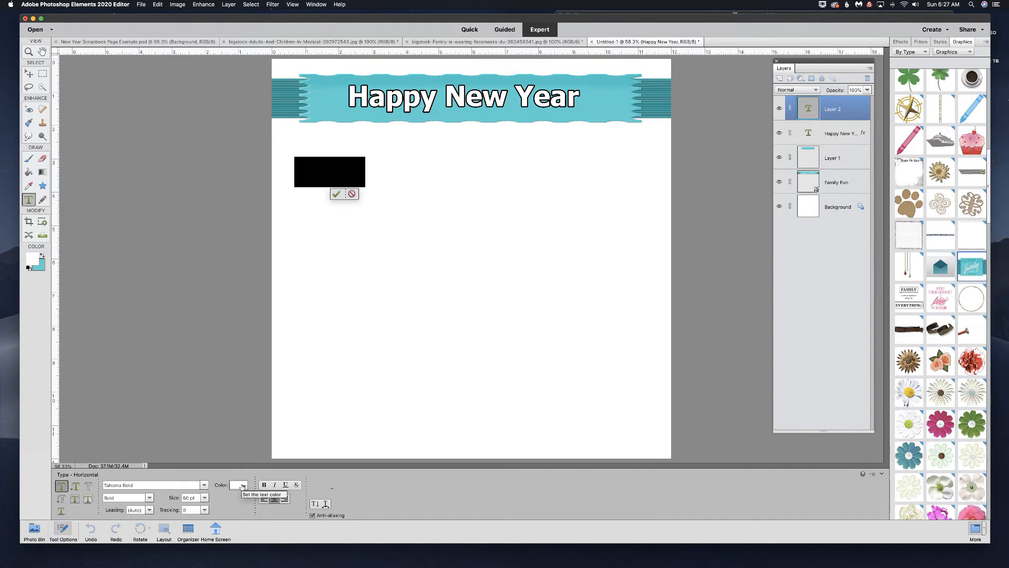
left_click(243, 486)
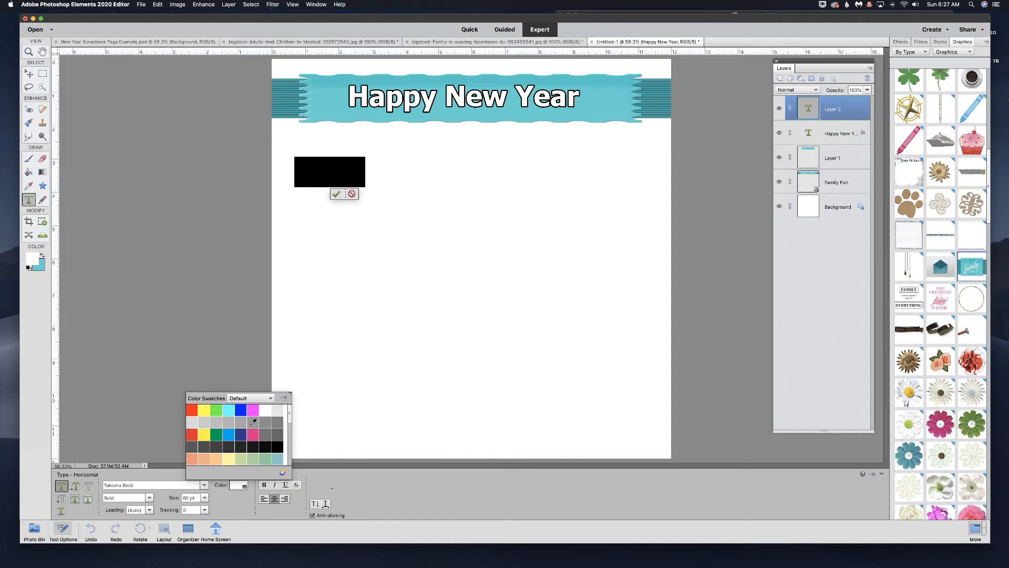
left_click(251, 422)
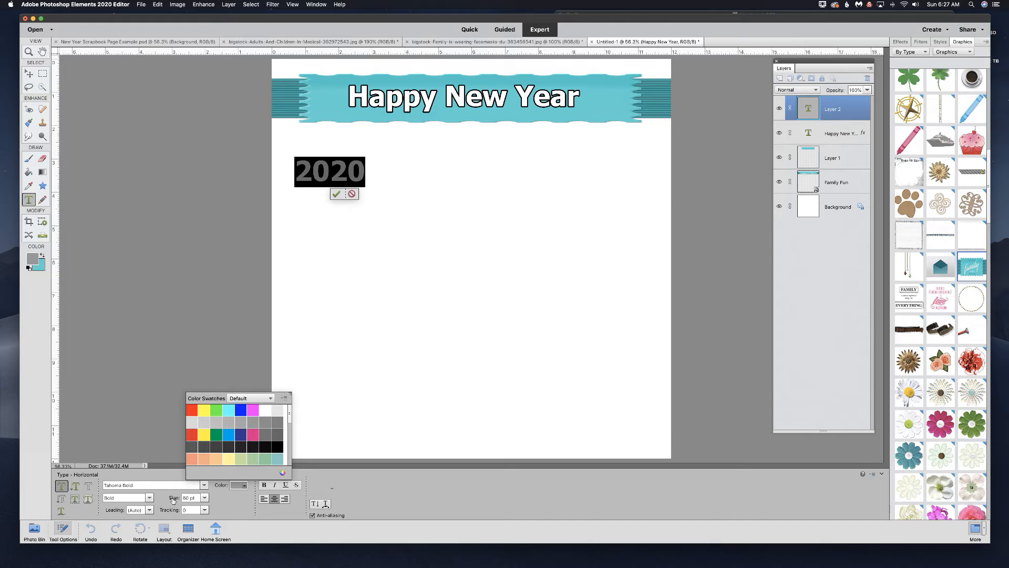
left_click_drag(174, 500, 184, 500)
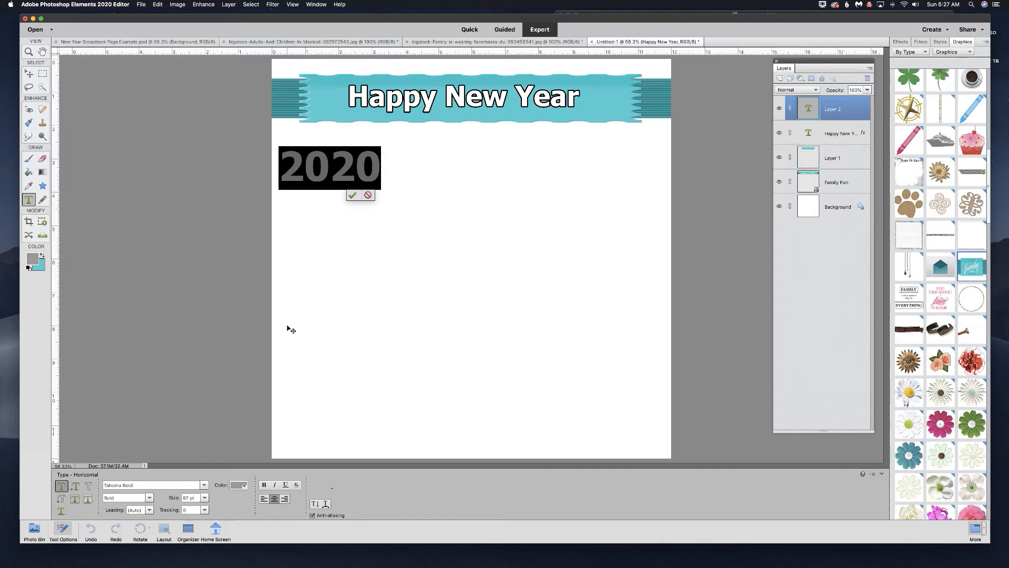
left_click(352, 195)
left_click(352, 196)
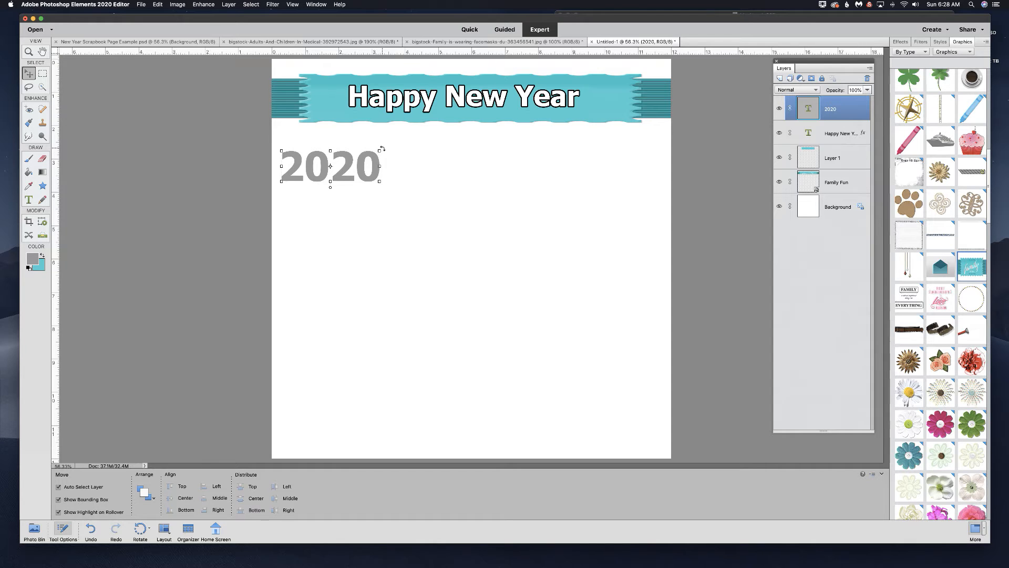
- Rotate the "2020" text to -23 degrees and move it up to just beneath the banner
left_click_drag(381, 144, 380, 142)
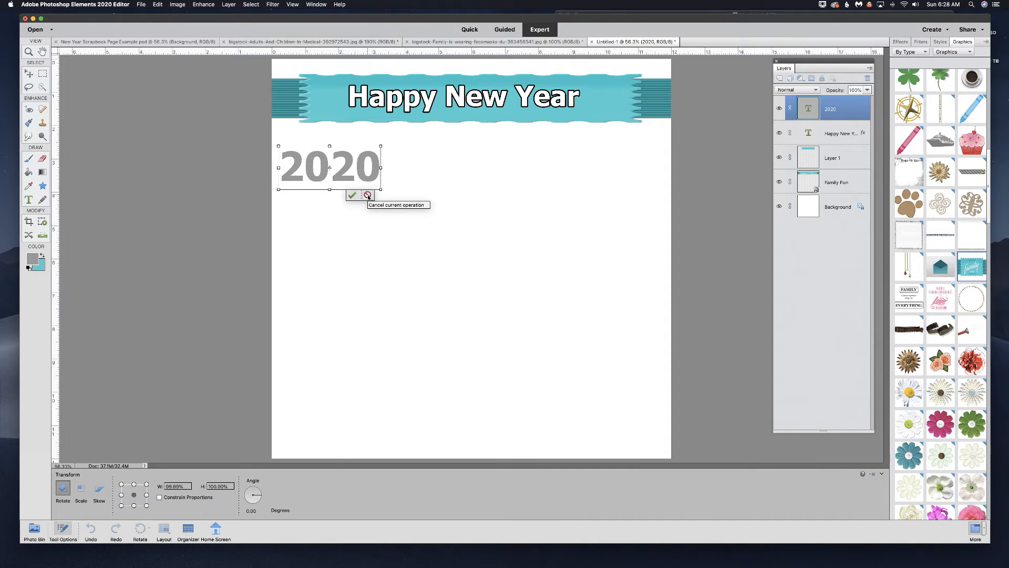
left_click(367, 194)
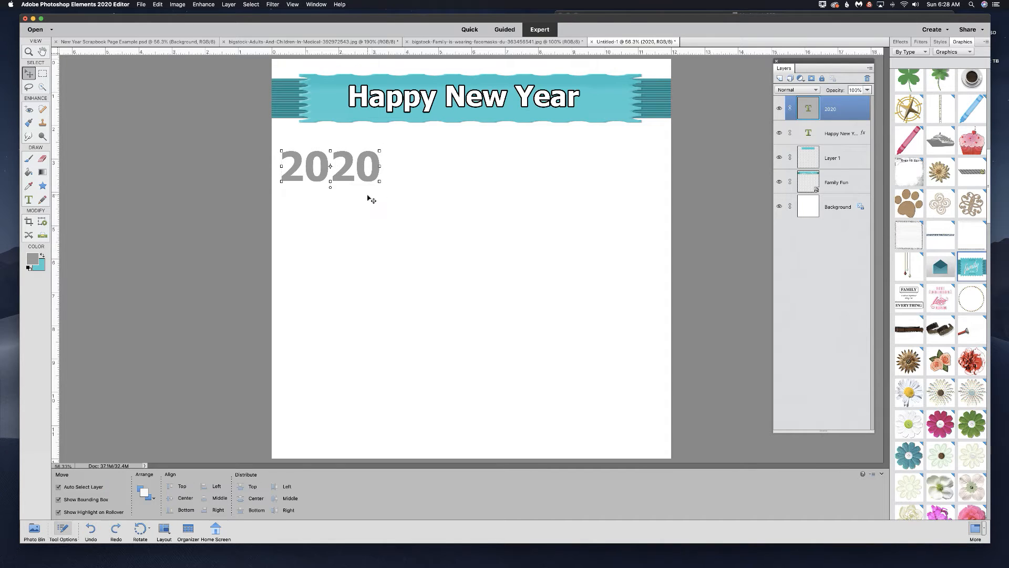
left_click(381, 149)
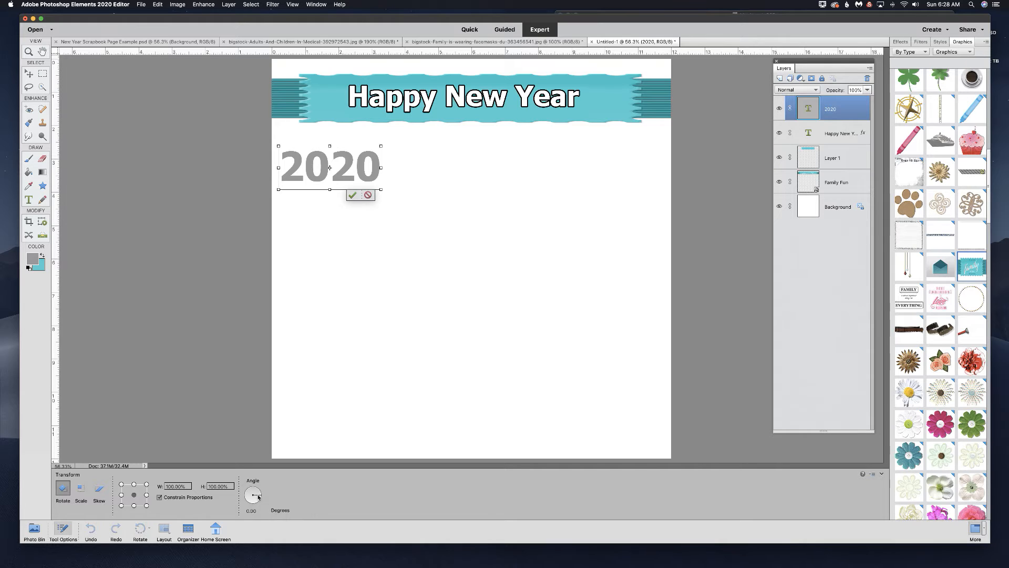
left_click_drag(258, 496, 258, 495)
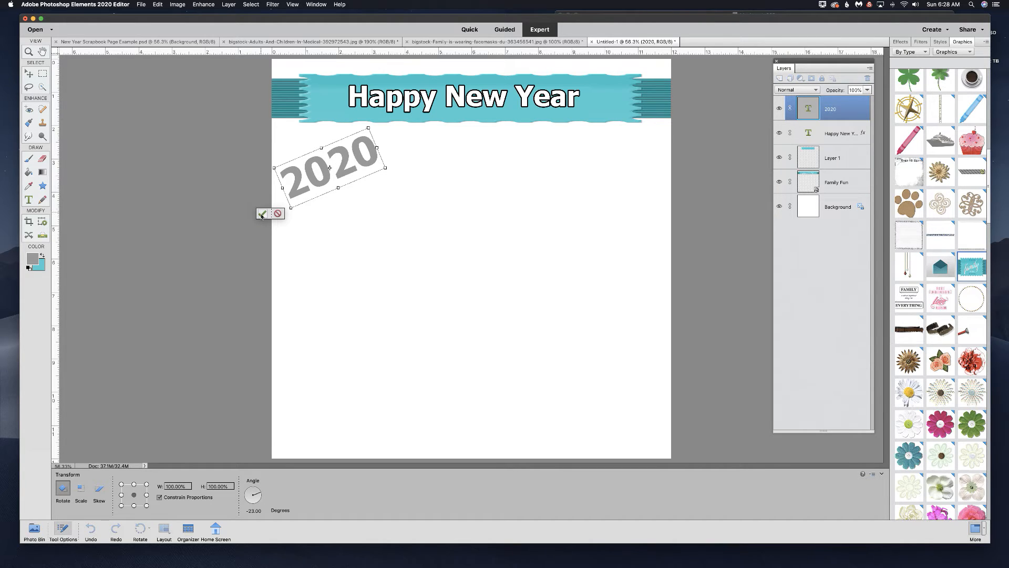
left_click(262, 214)
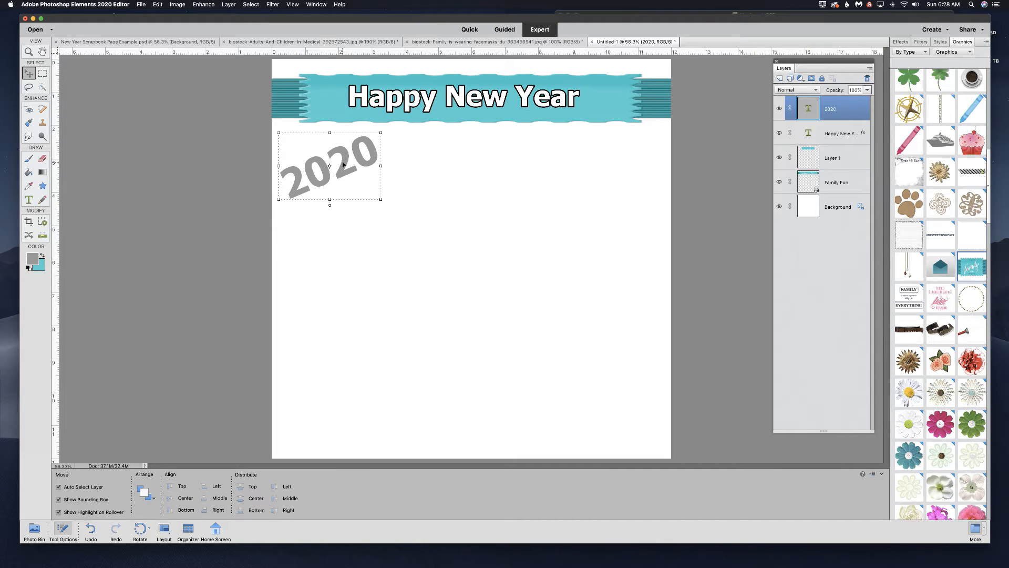
left_click_drag(351, 156, 353, 148)
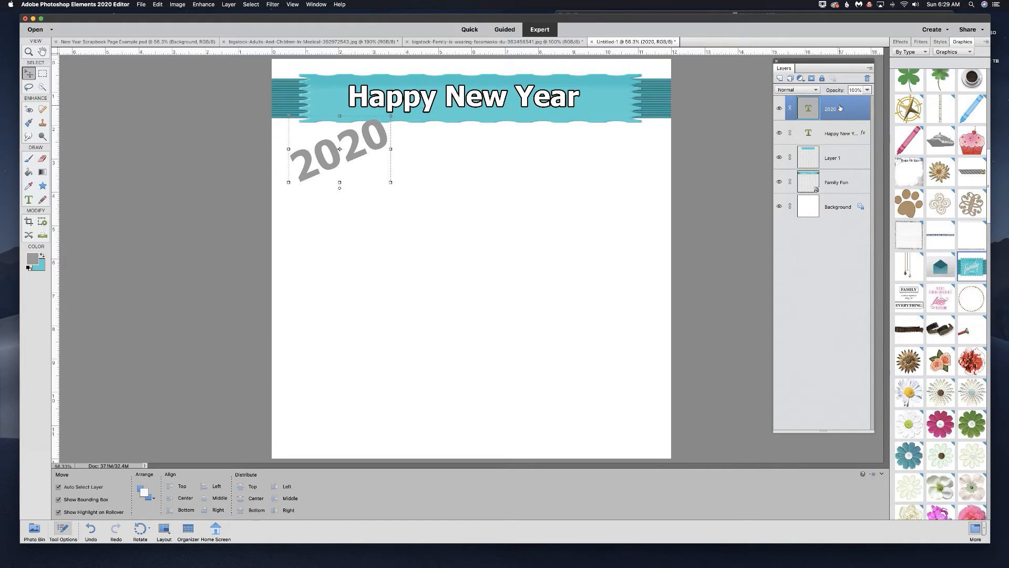
- Duplicate the "2020" text layer and offset the copy slightly down and to the right of the original
key("super")
key("super+j")
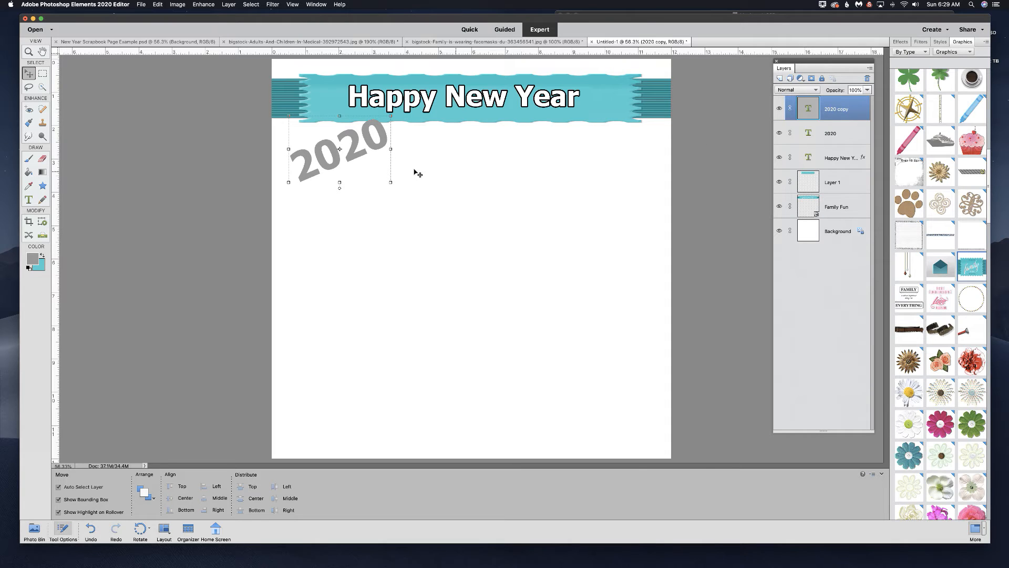
left_click_drag(354, 156, 374, 175)
- Change the duplicated text to "2021" and color it dark gold
left_click(30, 200)
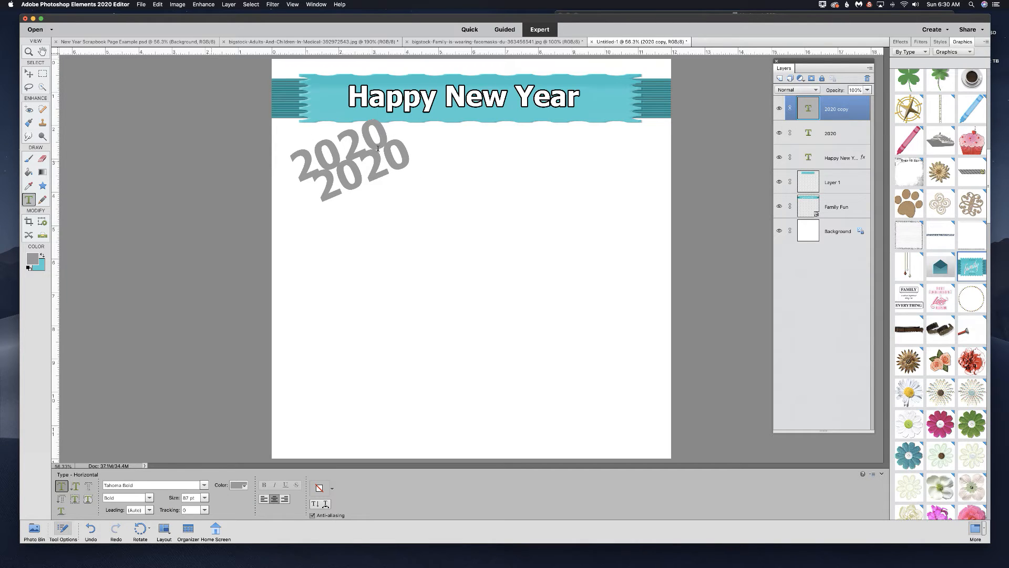
left_click_drag(412, 148, 394, 154)
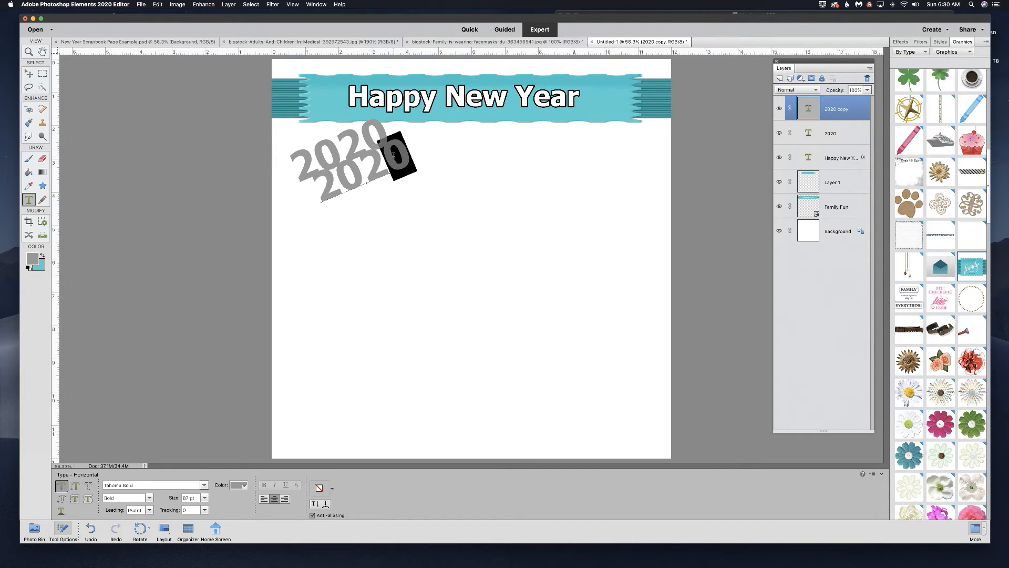
type("1")
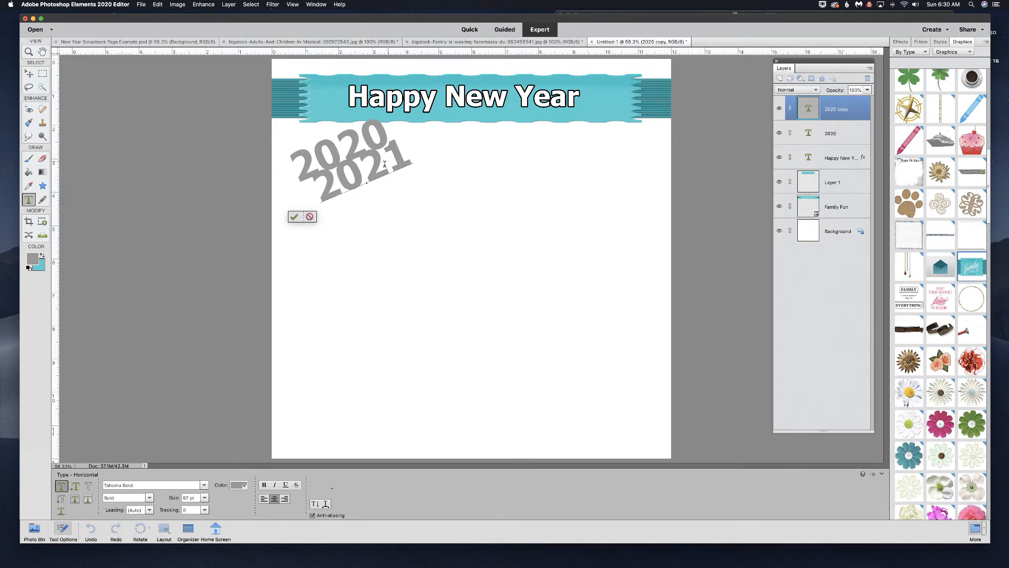
double_click(377, 167)
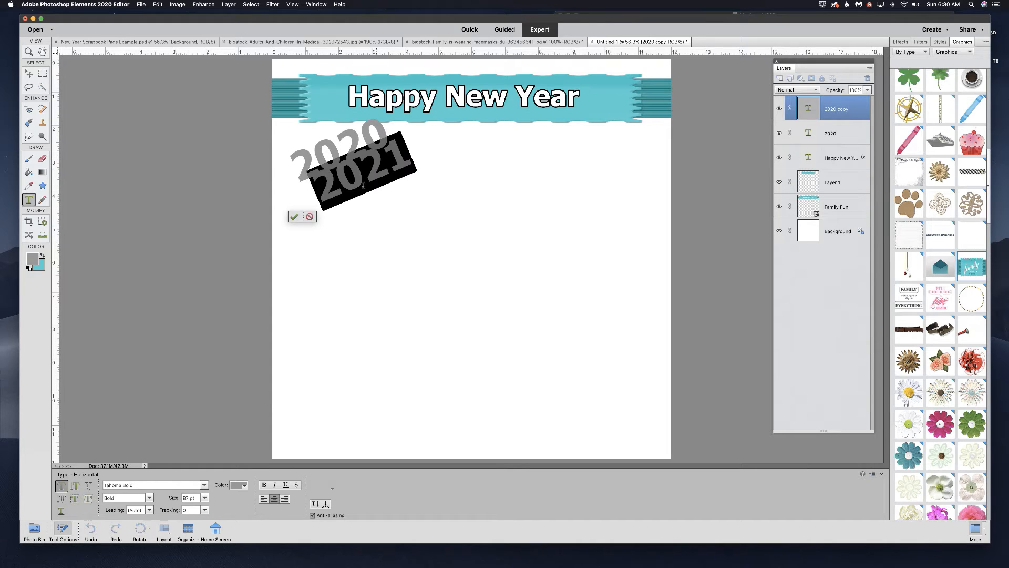
left_click(241, 485)
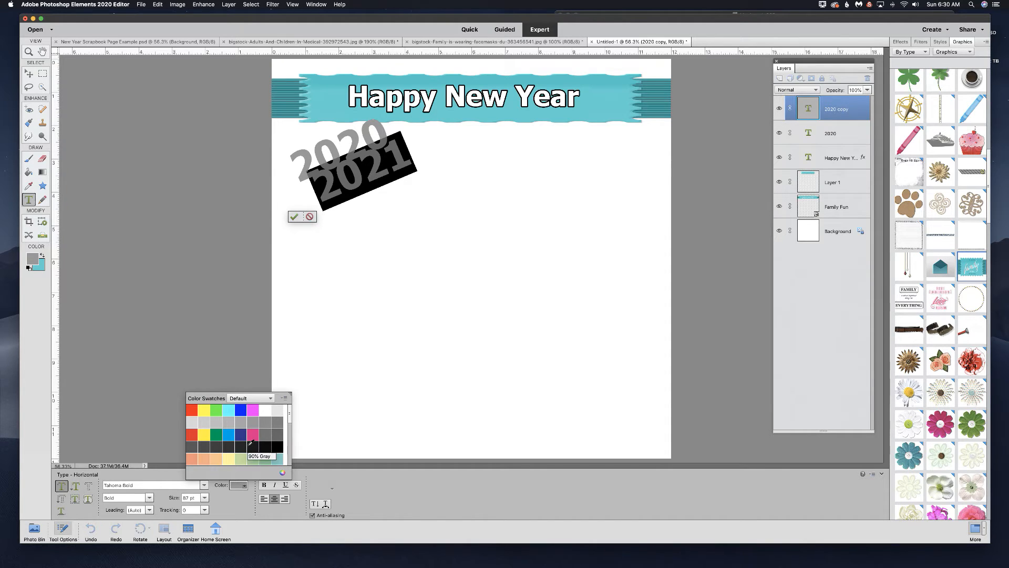
left_click_drag(290, 417, 287, 449)
left_click(230, 434)
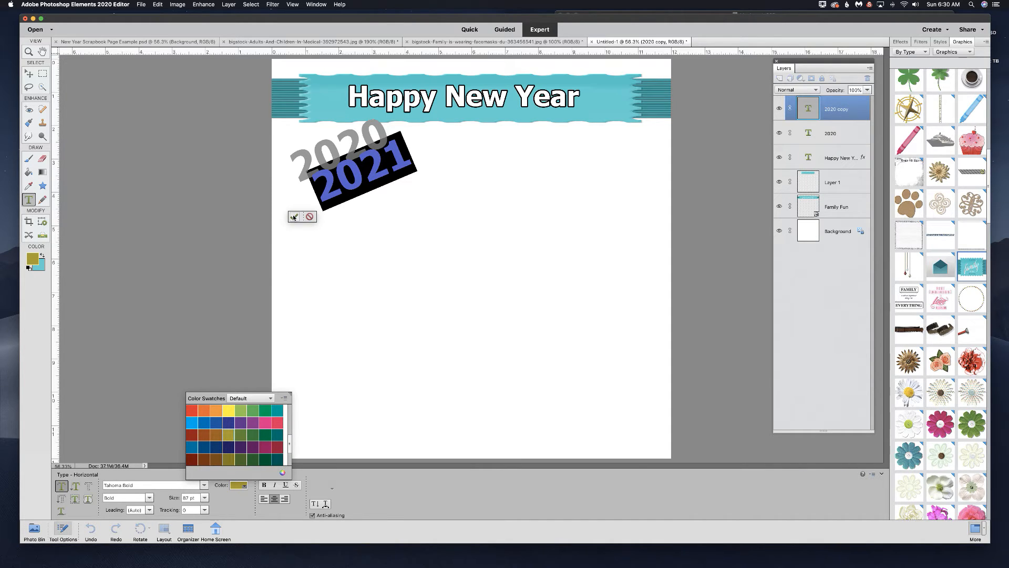
left_click(294, 216)
key("v")
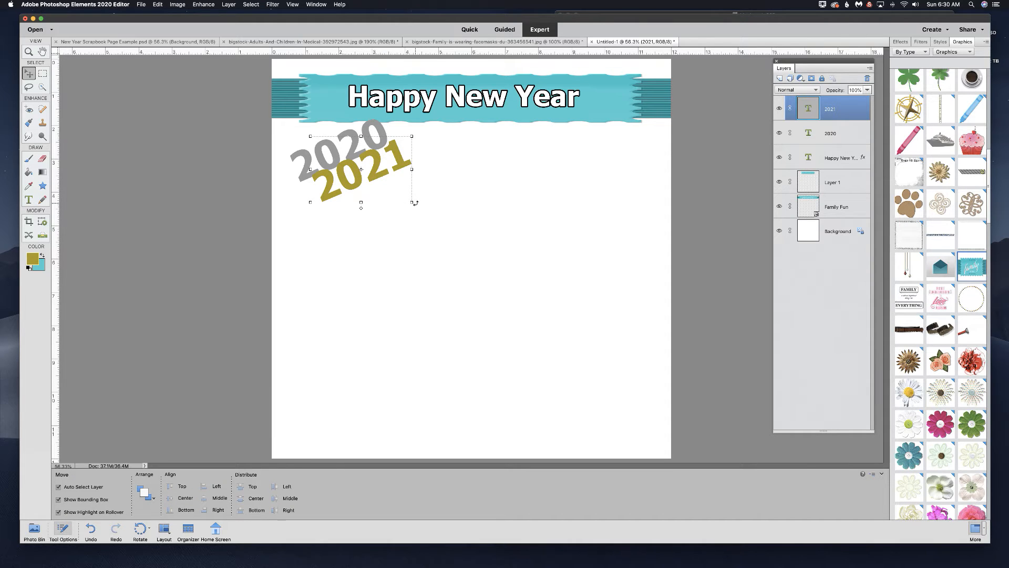
- Rotate the gold "2021" text by 16 degrees so it tilts less than "2020"
left_click_drag(416, 207, 415, 209)
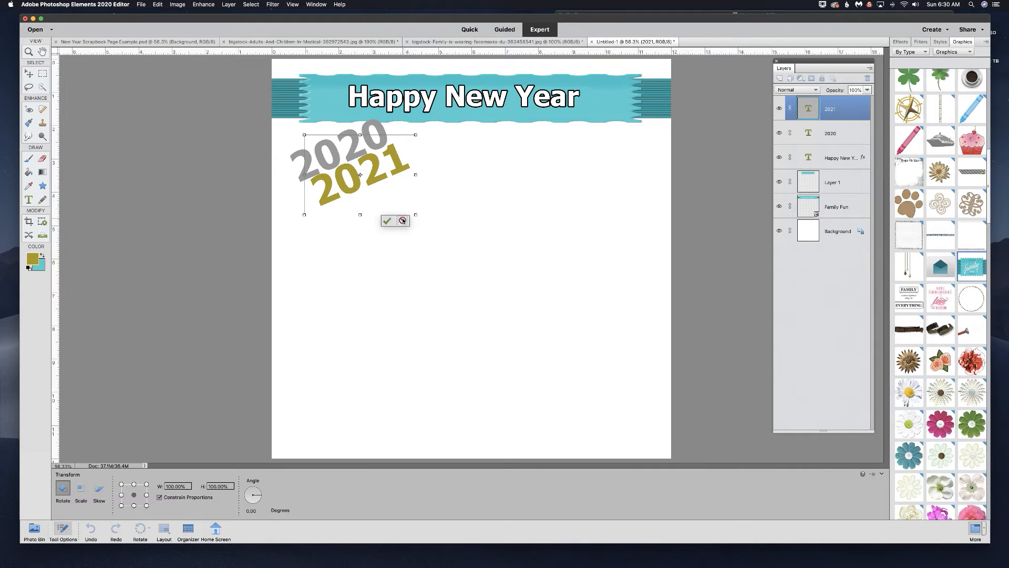
left_click(403, 221)
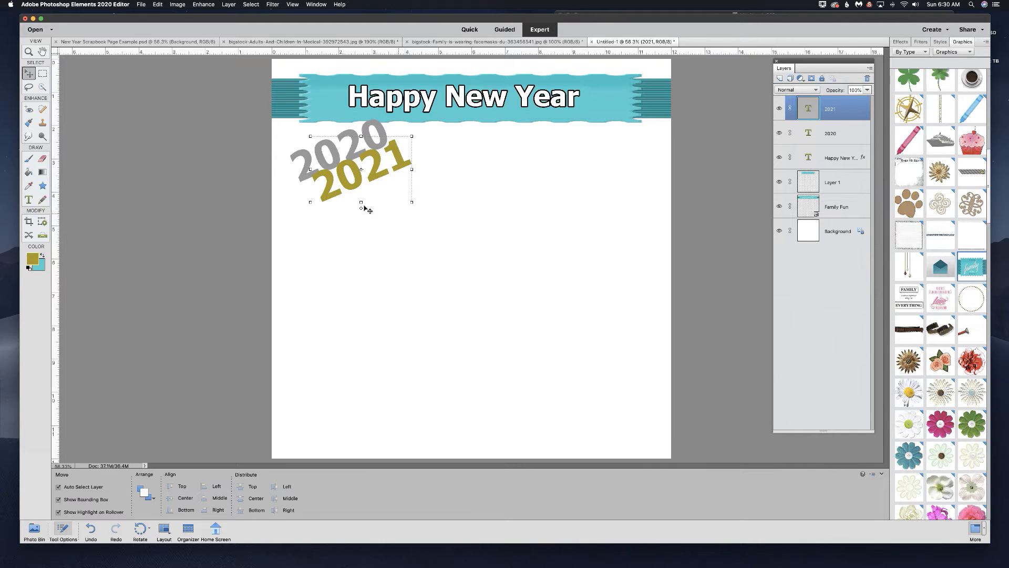
left_click(414, 203)
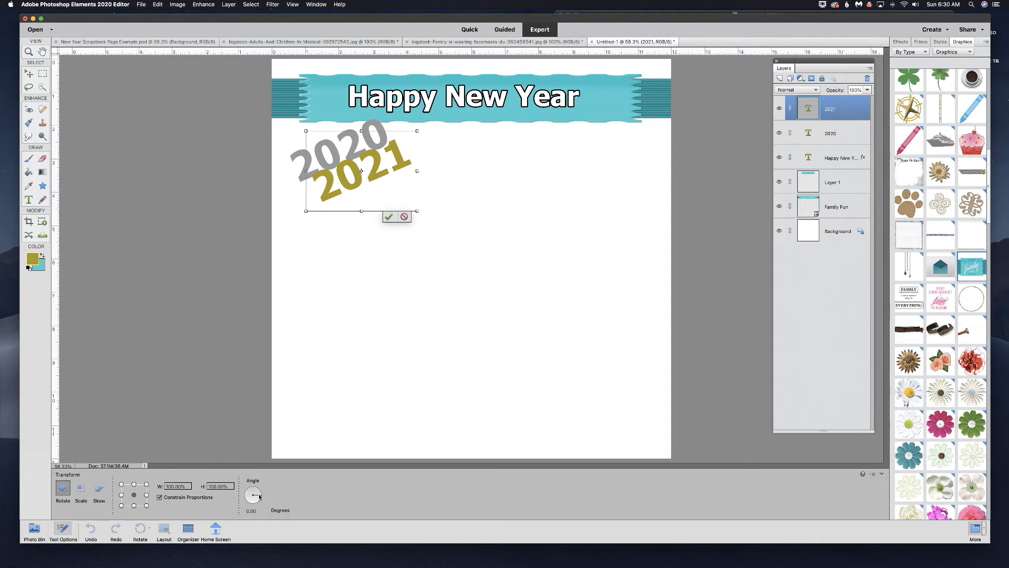
left_click_drag(263, 495, 259, 499)
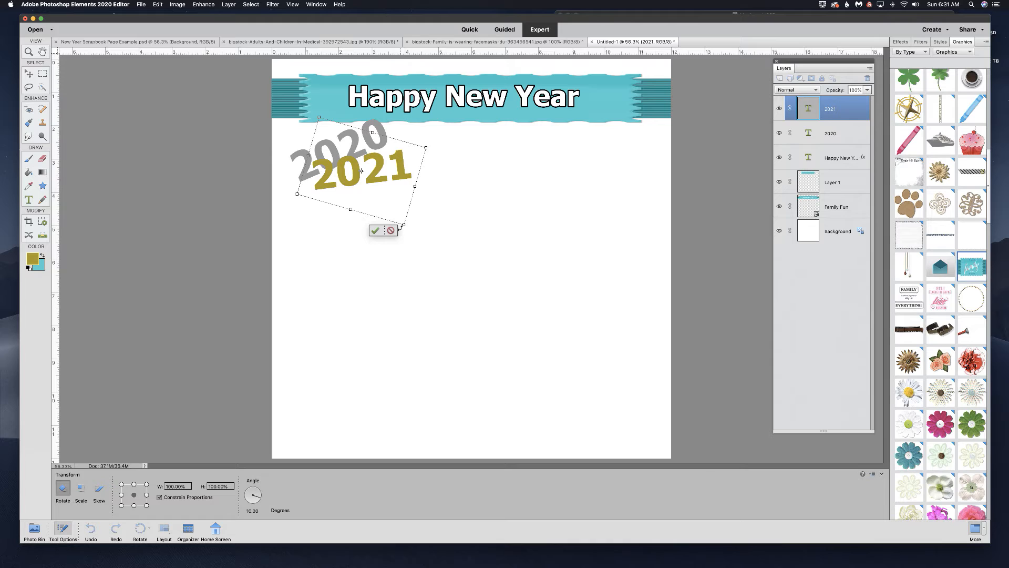
left_click(376, 230)
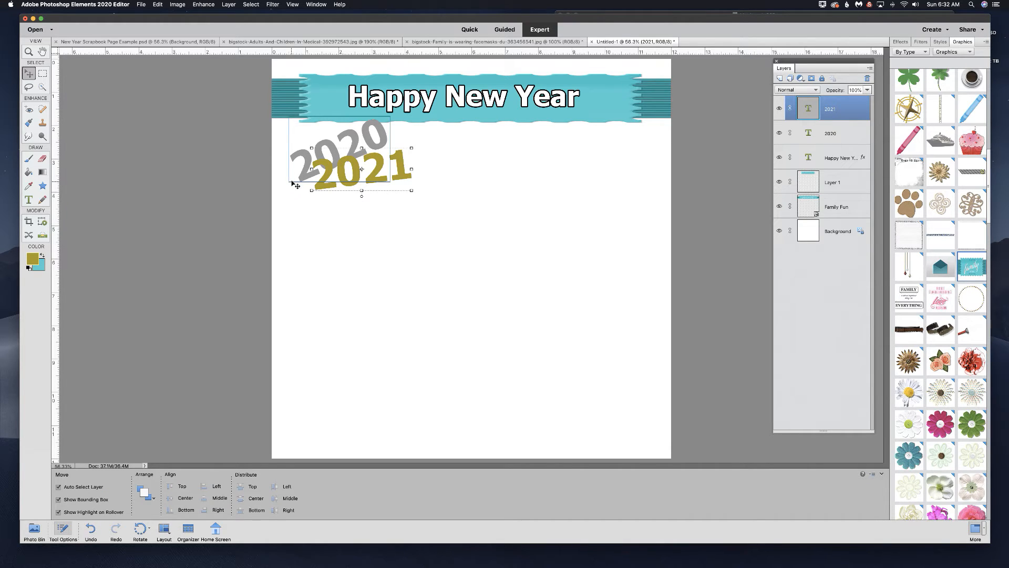
- Draw a red diagonal line across "2020" on a shape layer directly above the "2020" layer
left_click(828, 134)
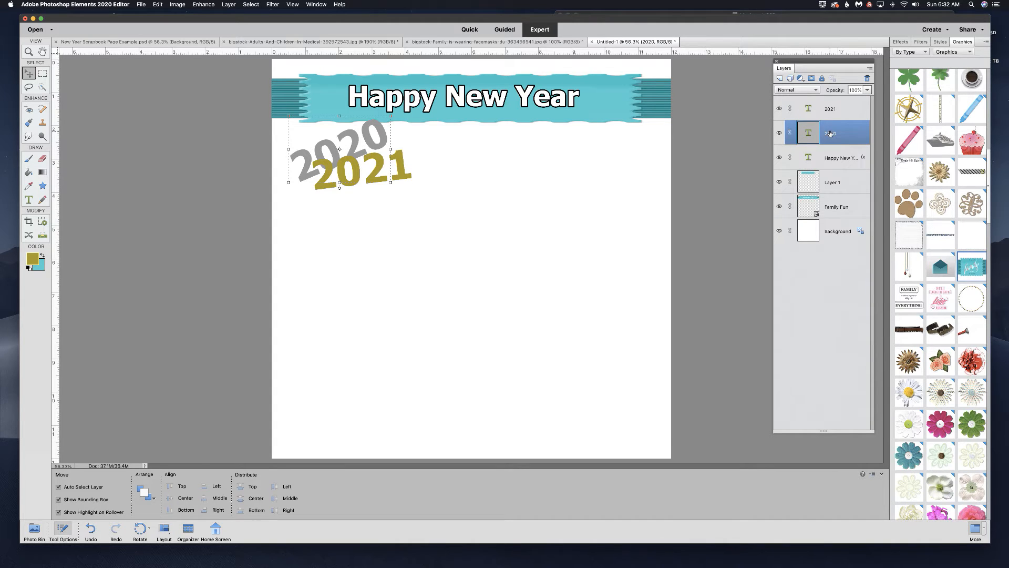
left_click(42, 185)
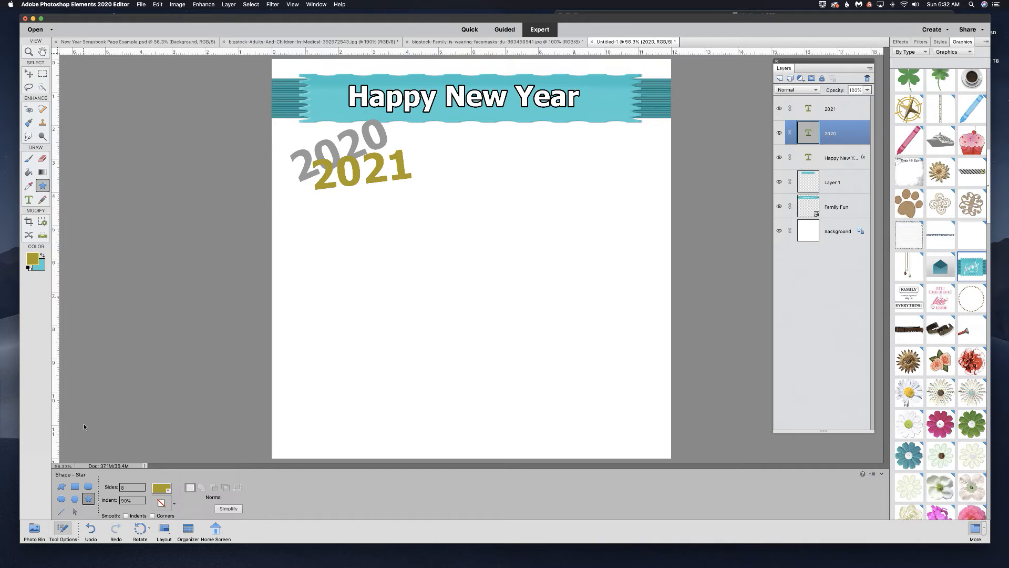
left_click(61, 512)
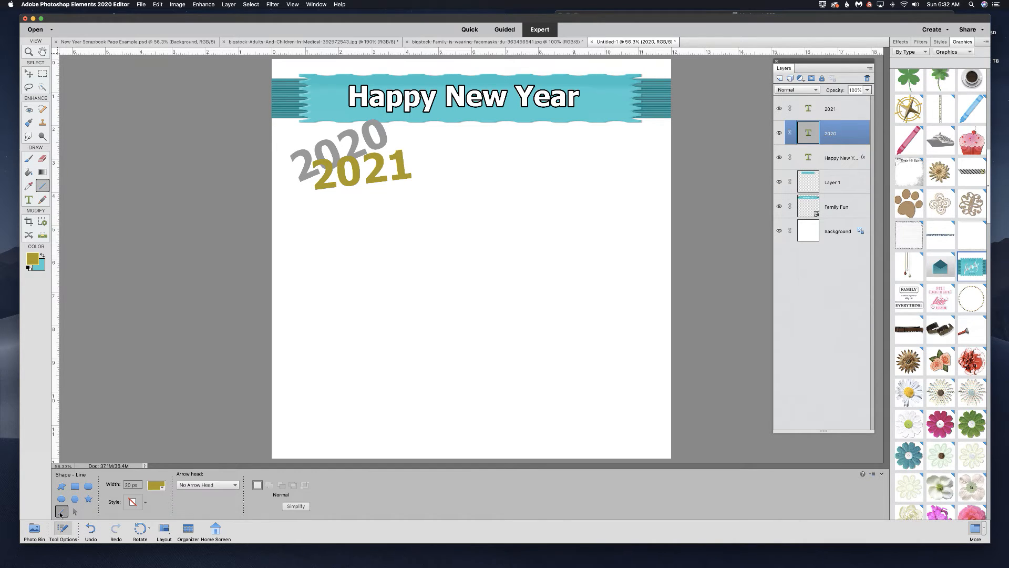
left_click(156, 485)
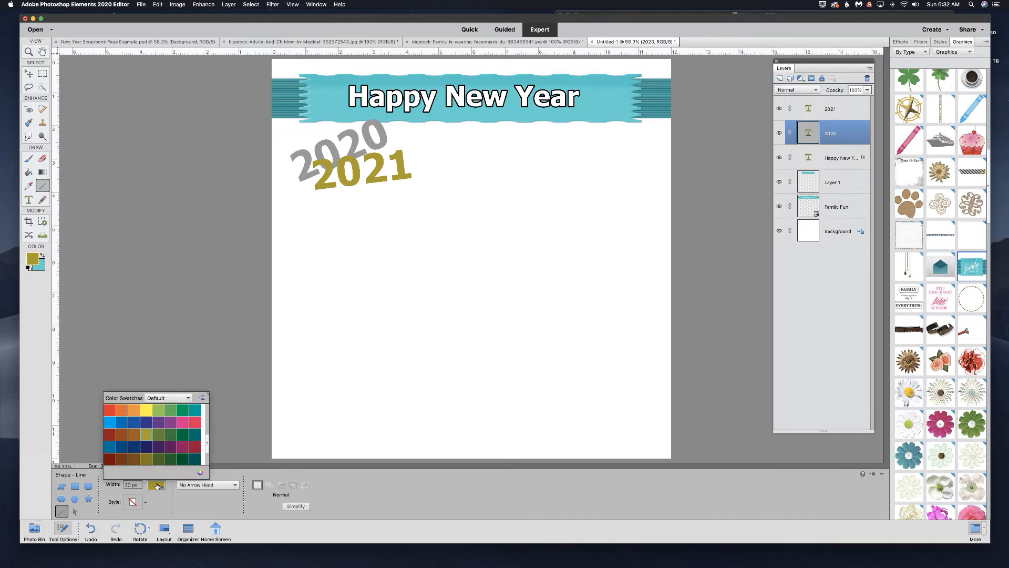
left_click(114, 408)
mouse_move(297, 183)
left_mouse_down()
mouse_move(349, 118)
mouse_move(376, 117)
left_mouse_up()
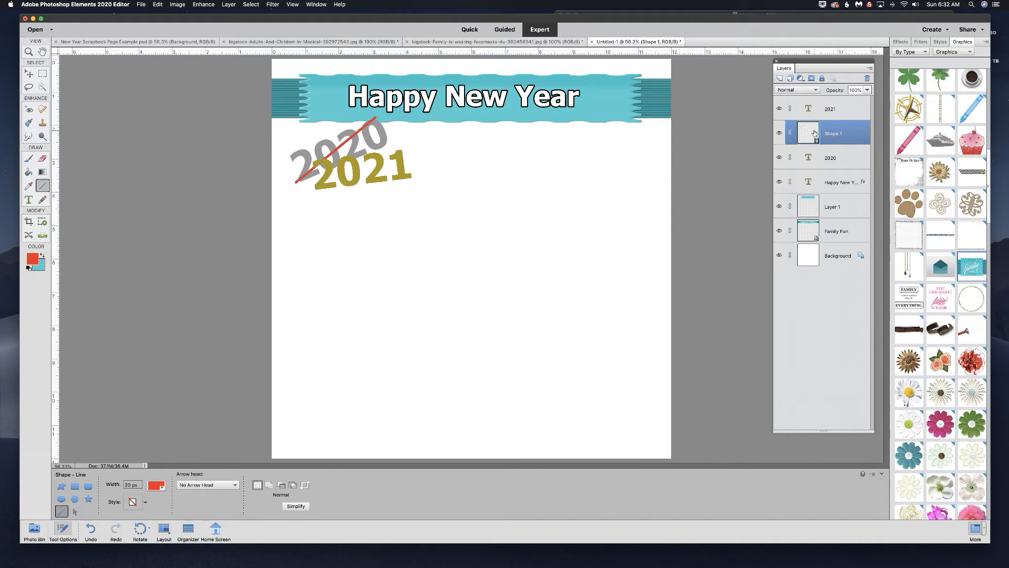
- Place the open photo of adults and children around a table on the page and position it below "2021"
left_click(32, 531)
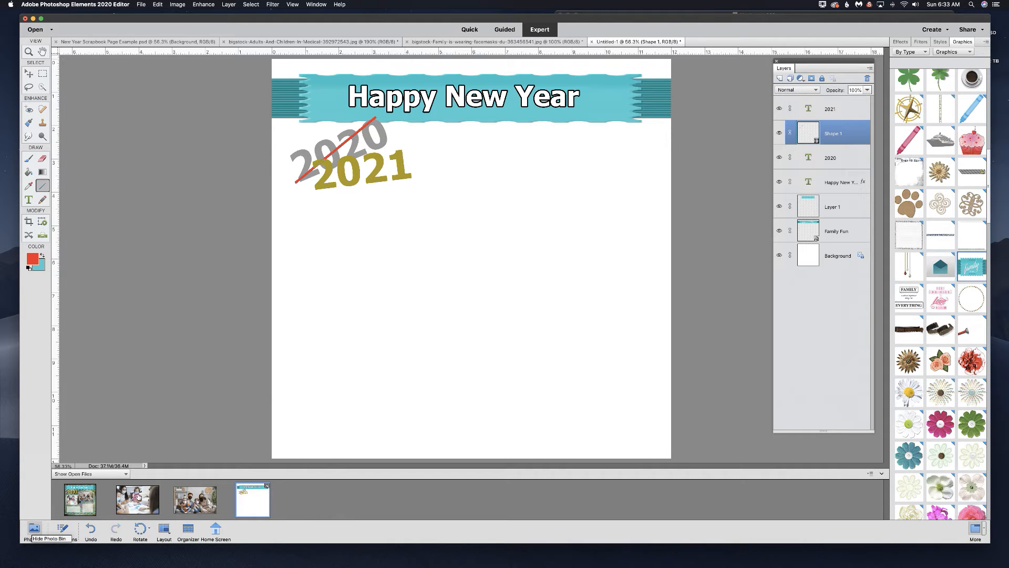
left_click_drag(136, 499, 433, 289)
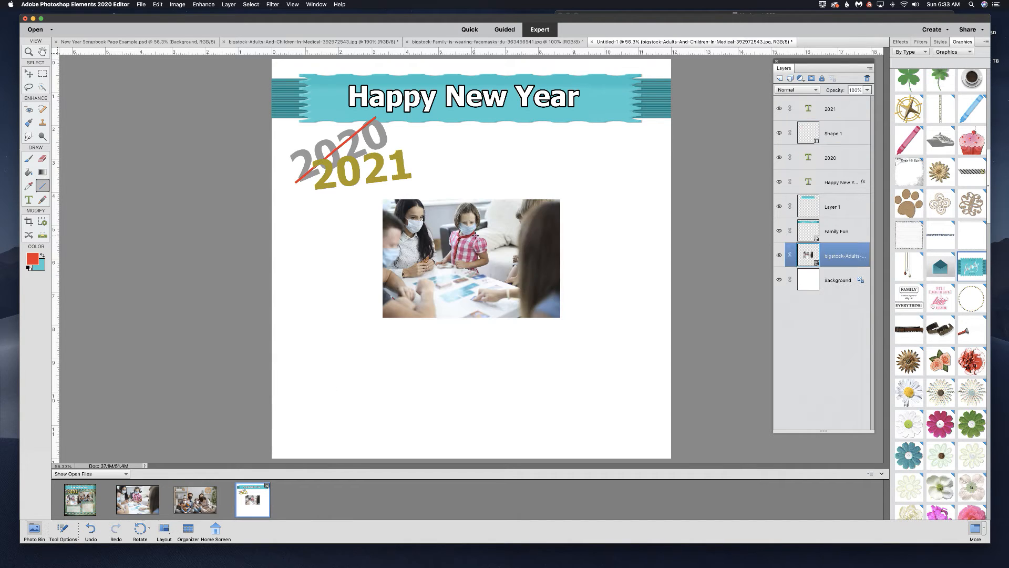
left_click(28, 75)
left_click_drag(422, 237, 343, 244)
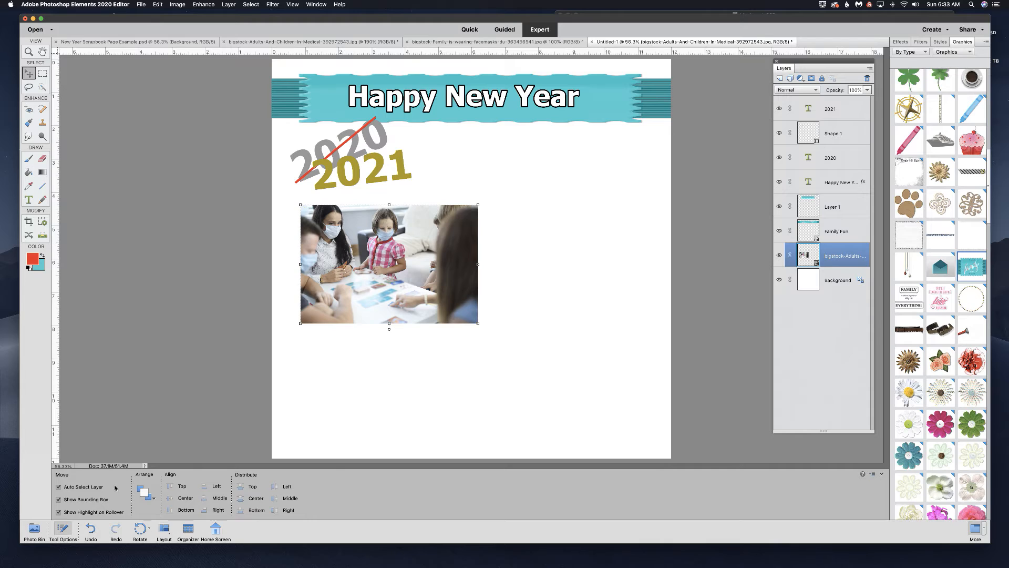
- Place the open family-on-sofa photo at the upper right of the page and move its layer above the table photo's layer
left_click(46, 529)
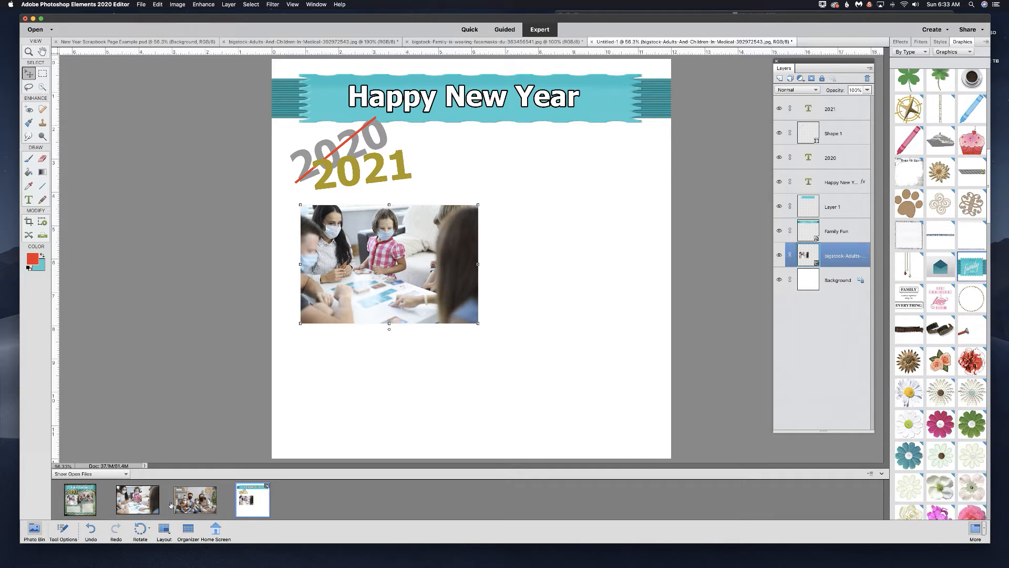
left_click_drag(267, 438, 566, 162)
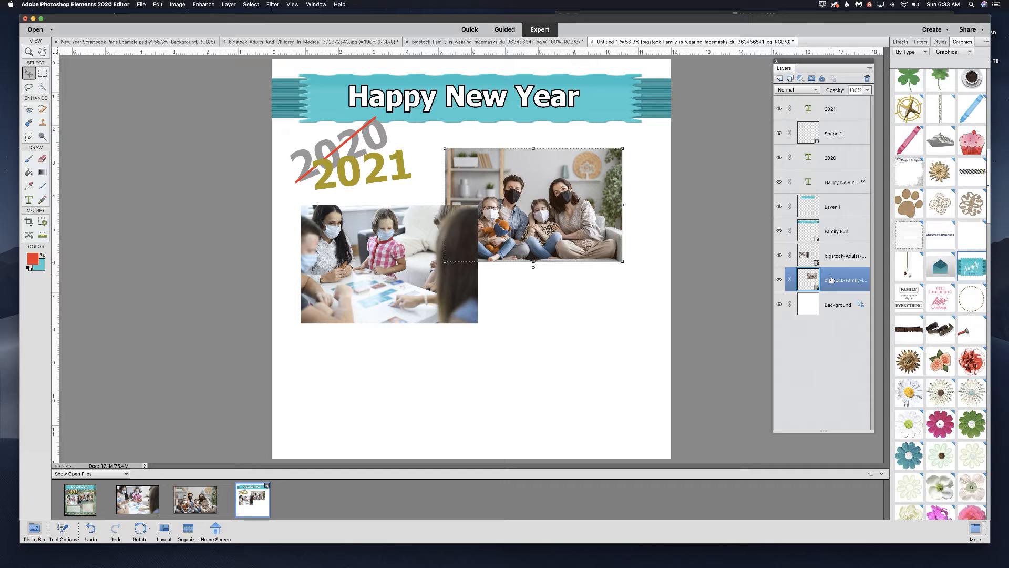
left_click_drag(831, 280, 826, 247)
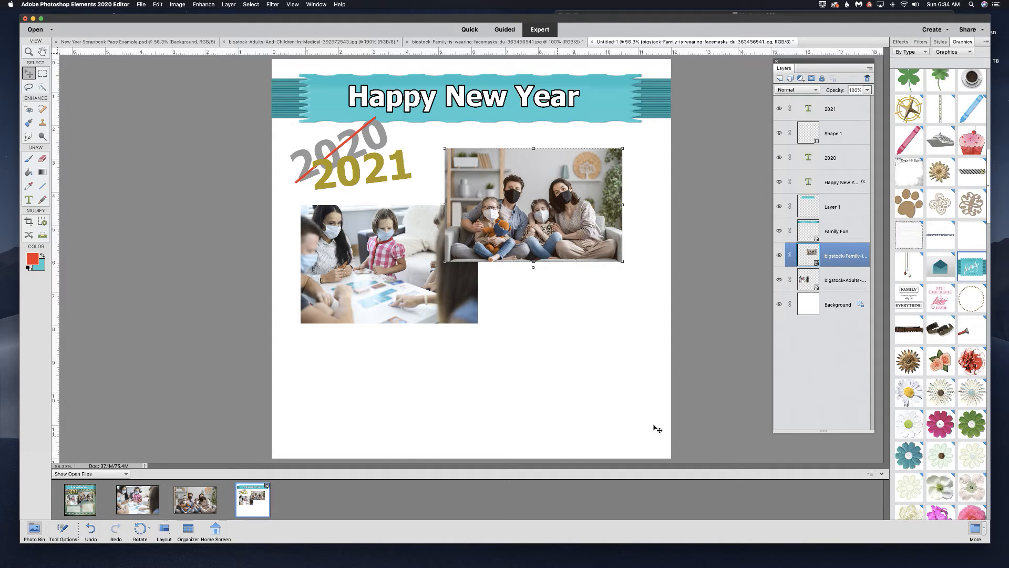
- Find the orange ric rac trim among the graphics and add it near the bottom of the page
scroll(920, 273, "down", 5)
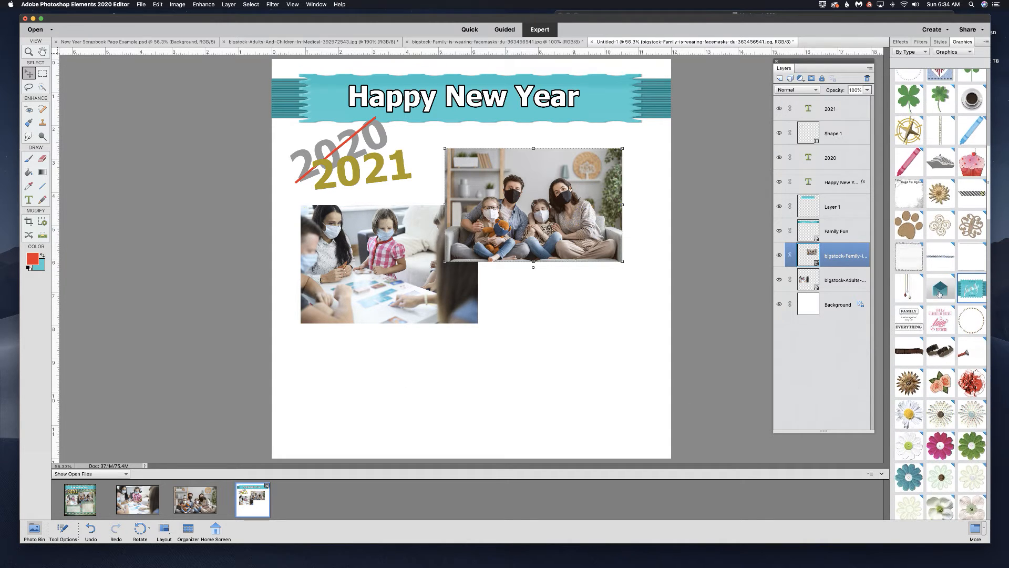
scroll(940, 294, "down", 10)
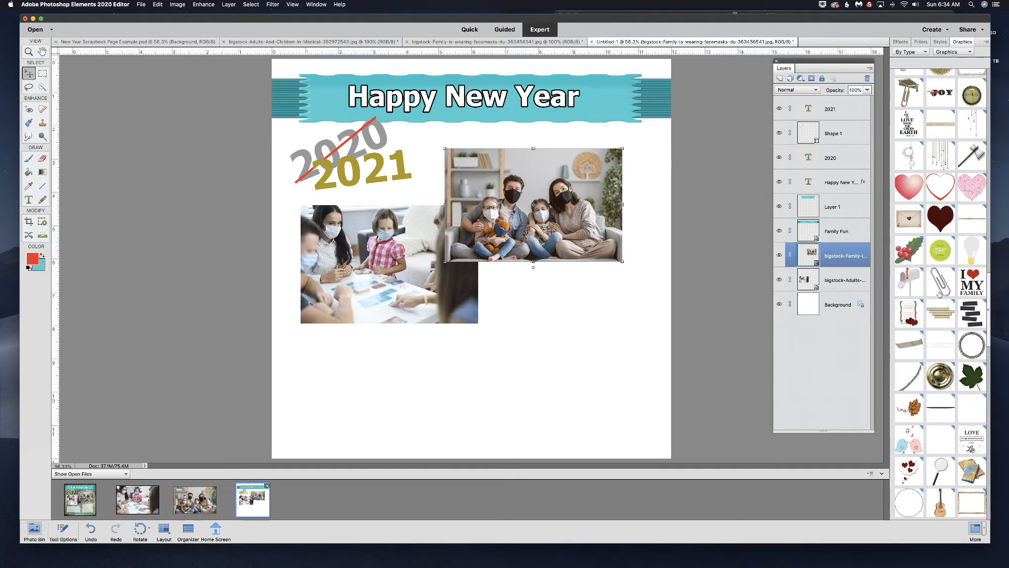
scroll(940, 294, "down", 10)
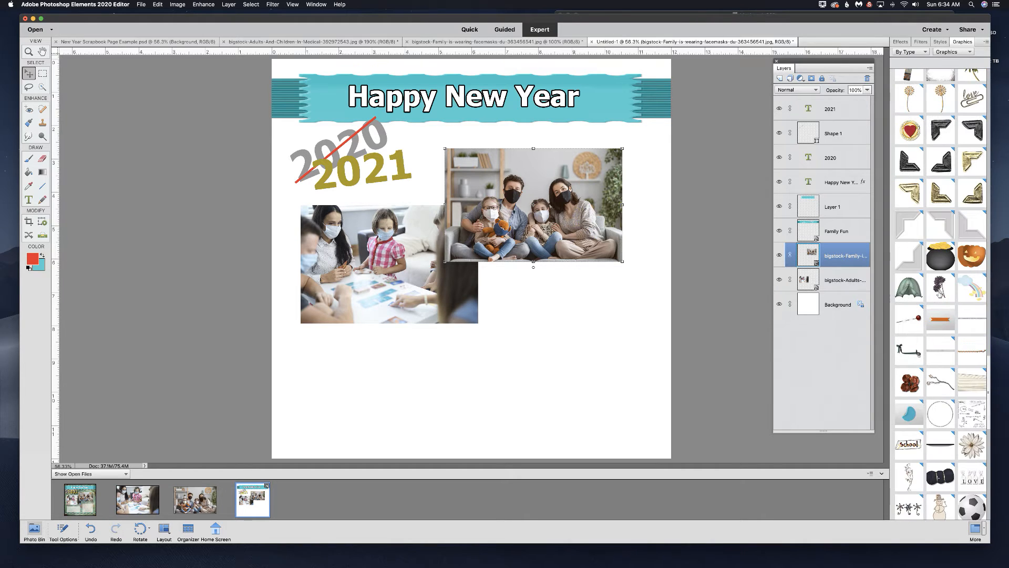
left_click_drag(976, 351, 380, 423)
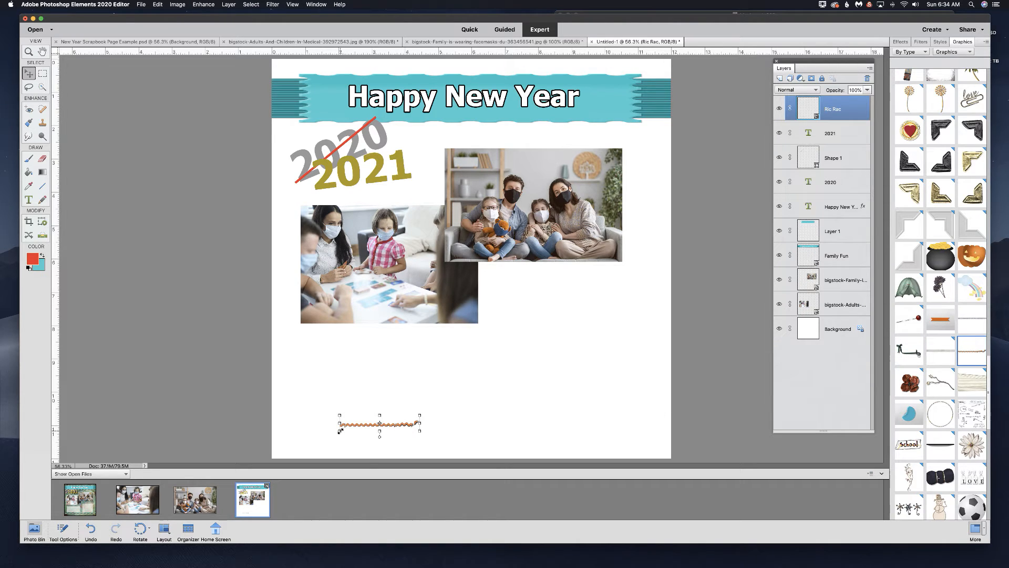
- Stretch the ric rac past both page edges, enlarge its height to about 331%, and place it along the page's bottom
left_click_drag(340, 424, 265, 421)
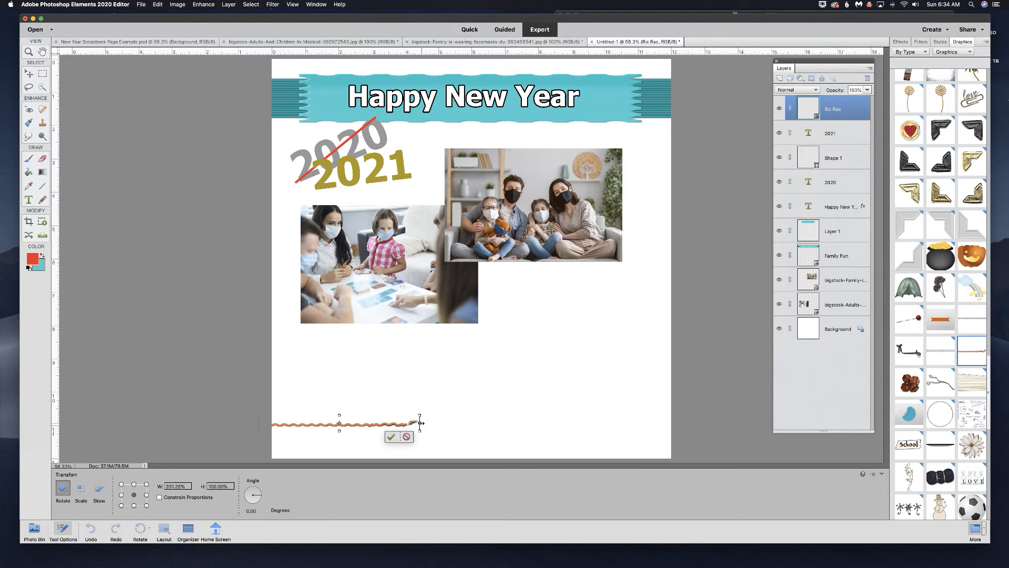
left_click_drag(434, 423, 828, 429)
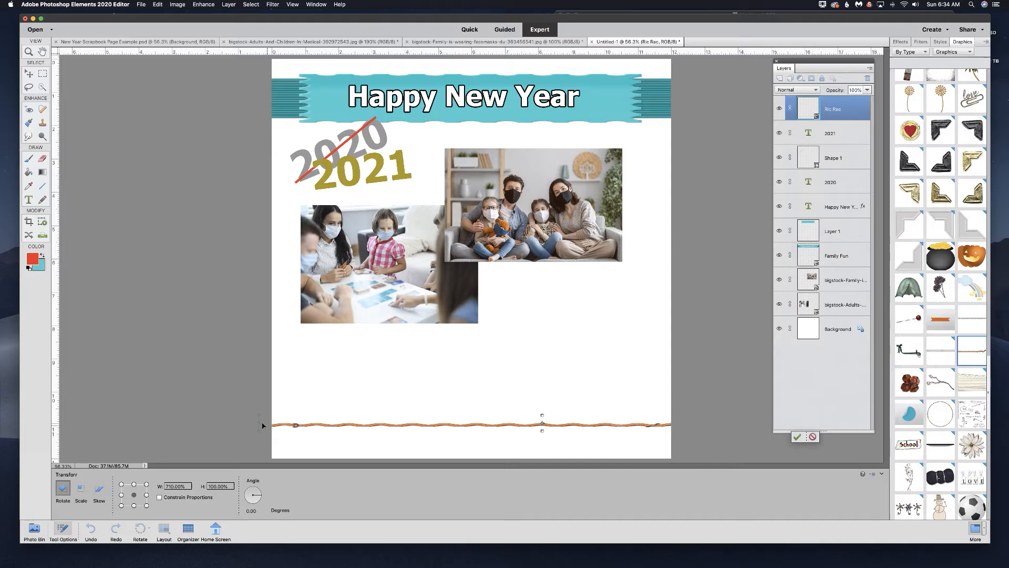
left_click_drag(260, 423, 109, 423)
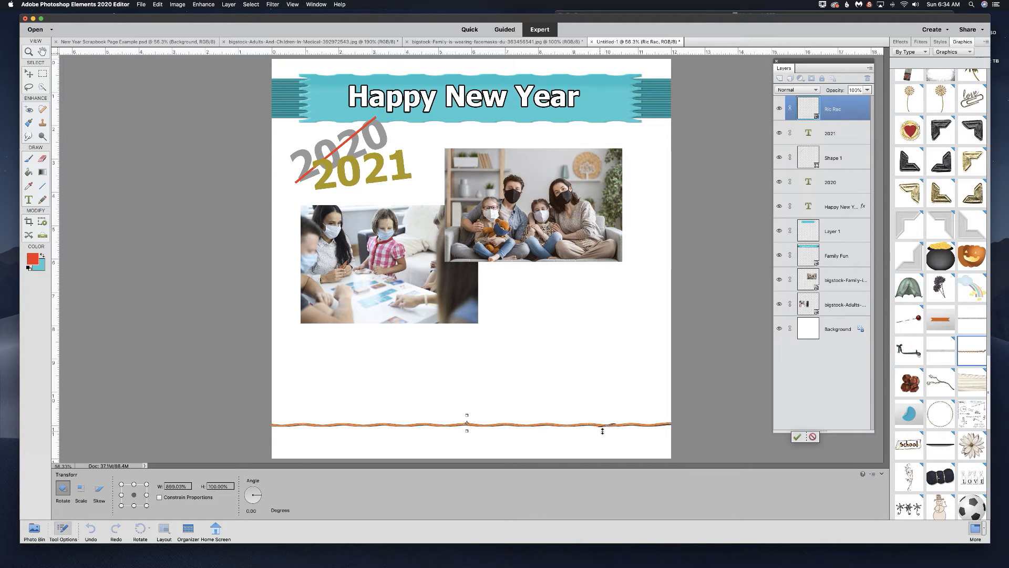
left_click_drag(561, 428, 638, 429)
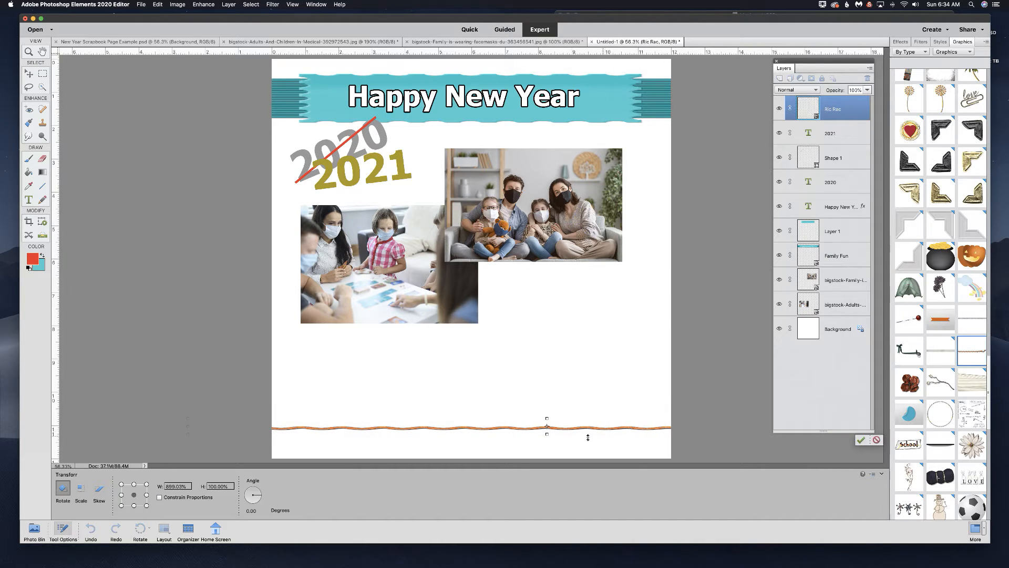
left_click_drag(546, 437, 547, 406)
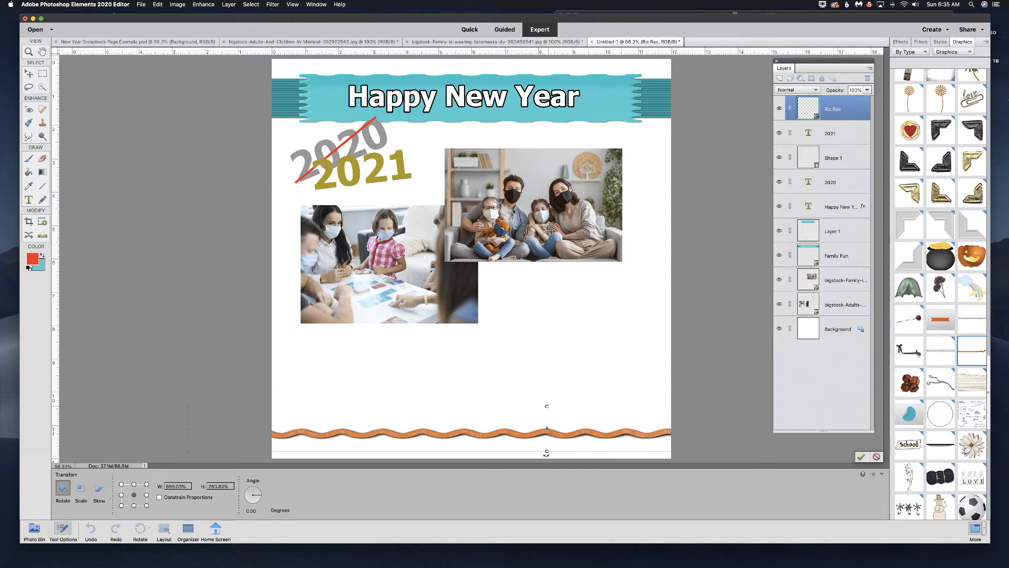
left_click_drag(548, 453, 548, 459)
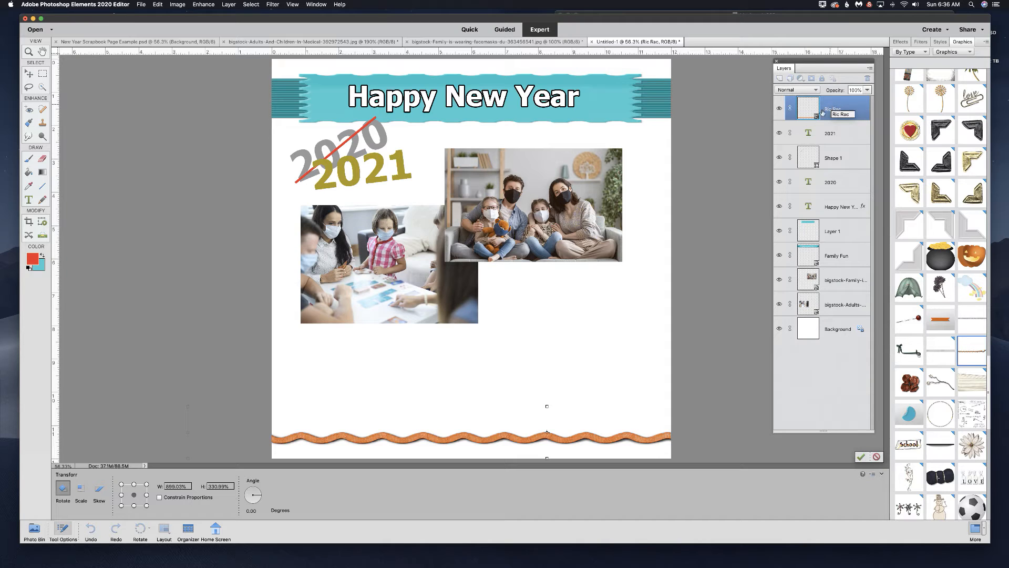
left_click(861, 457)
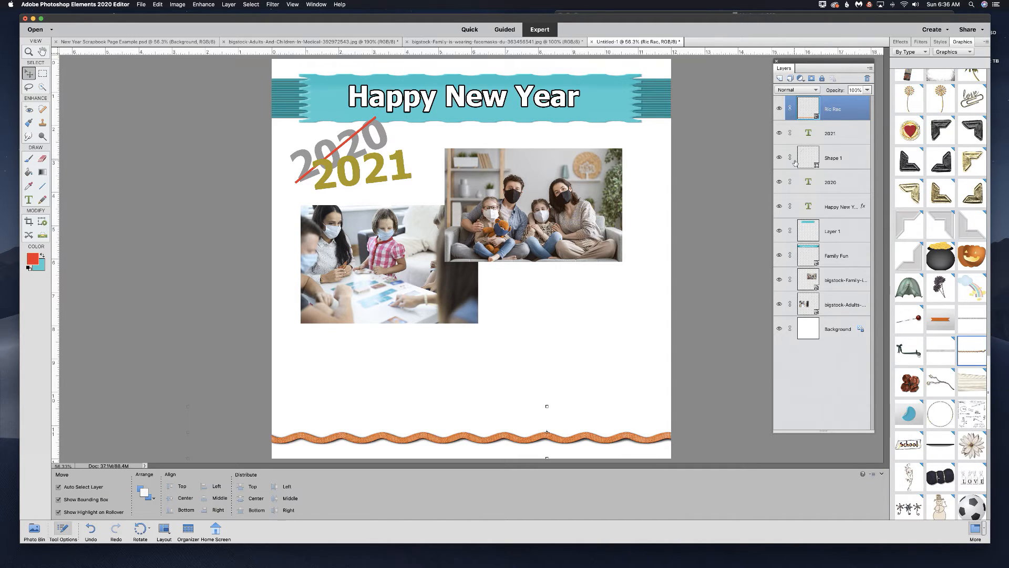
- Recolor the ric rac teal with a Hue/Saturation adjustment layer clipped to the Ric Rac layer, setting Hue to +164
left_click(801, 79)
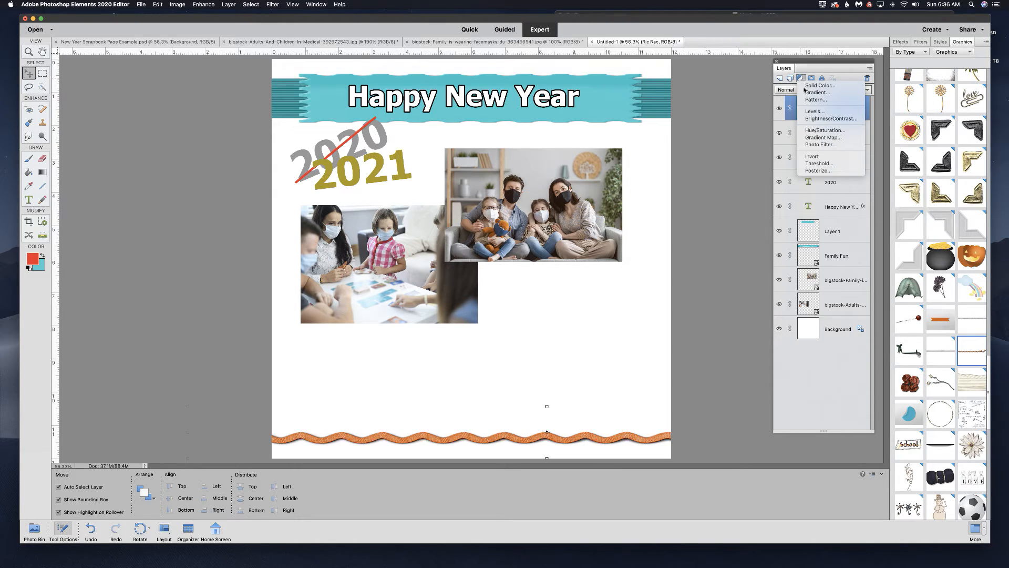
left_click(815, 131)
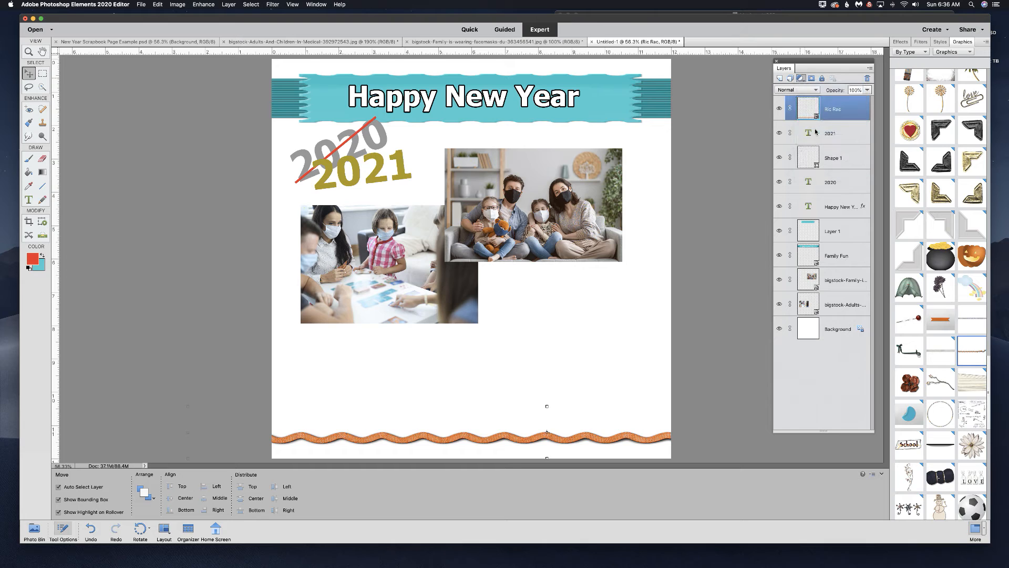
mouse_move(766, 187)
left_mouse_down()
mouse_move(744, 190)
mouse_move(792, 190)
mouse_move(757, 189)
mouse_move(767, 188)
left_mouse_up()
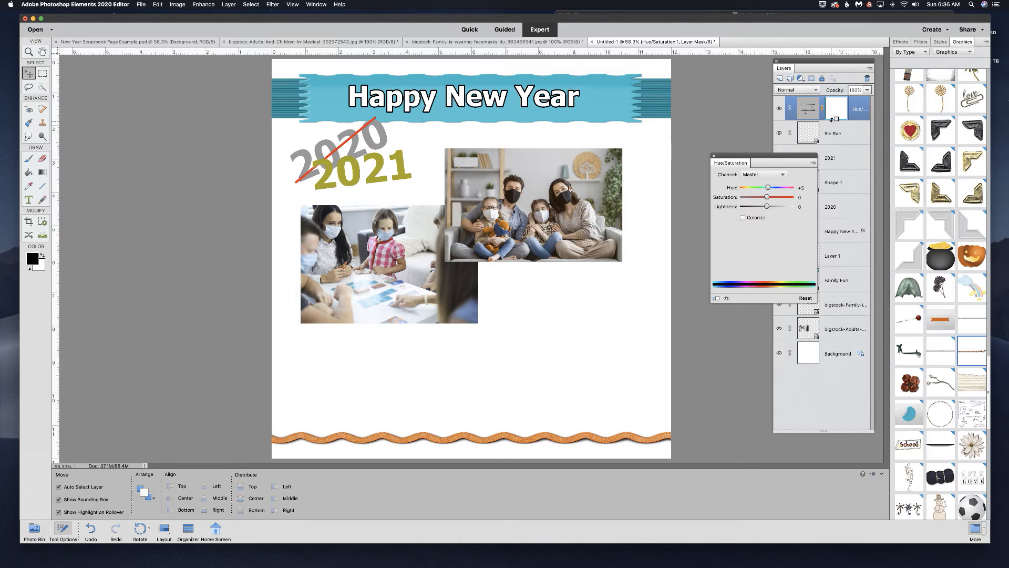
left_click(830, 119, "alt")
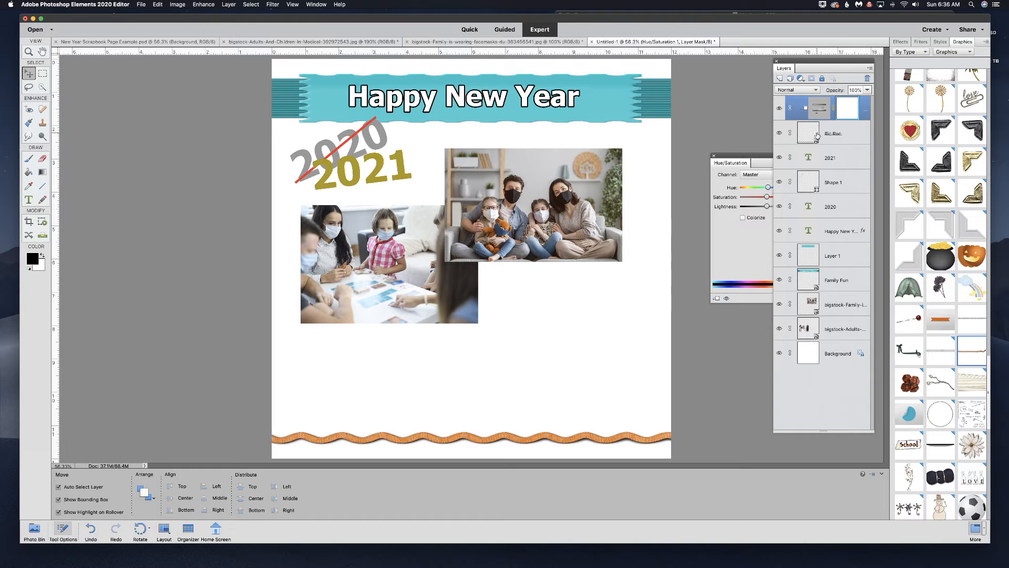
left_click(754, 157)
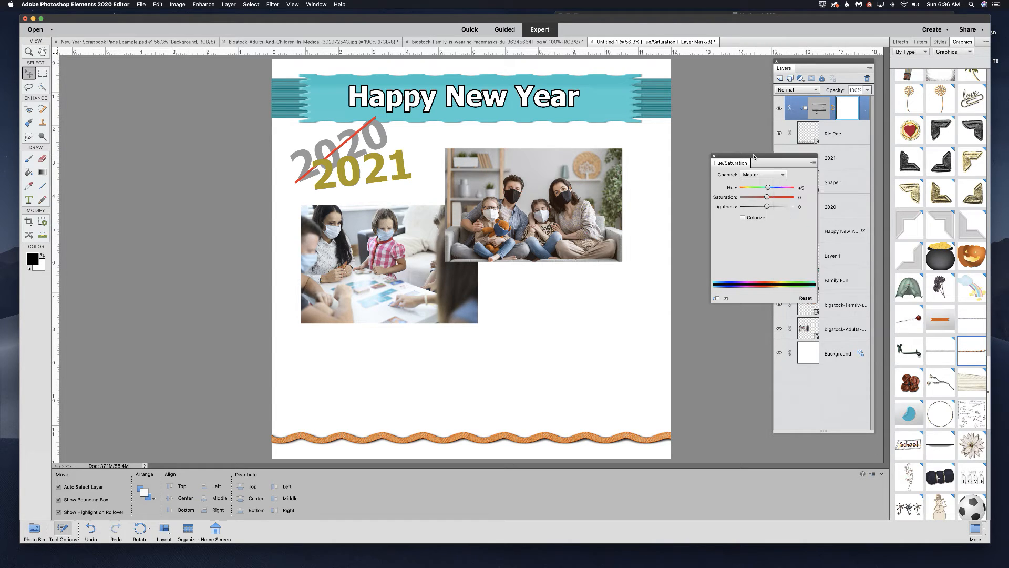
left_click_drag(769, 189, 790, 190)
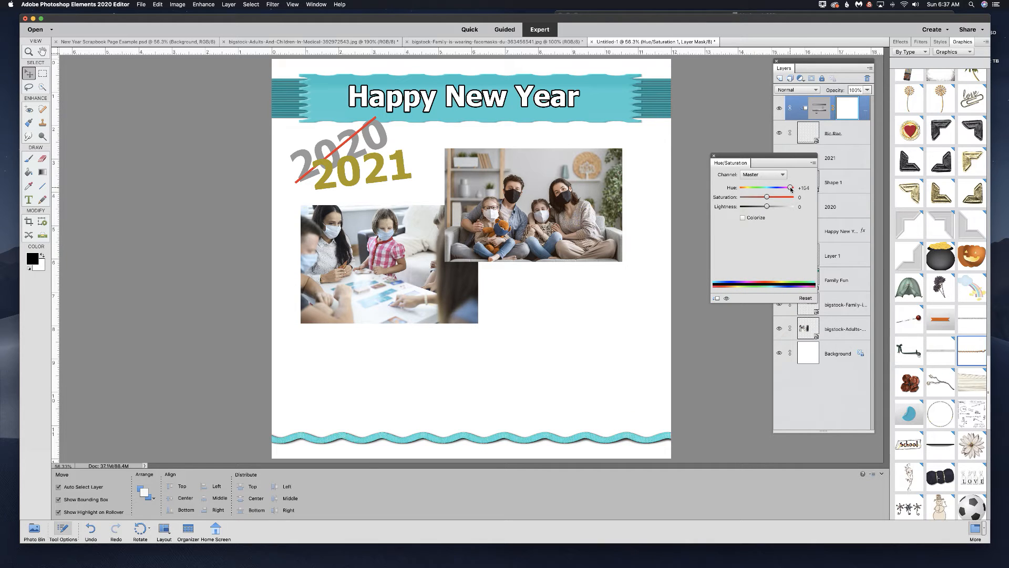
left_click(714, 156)
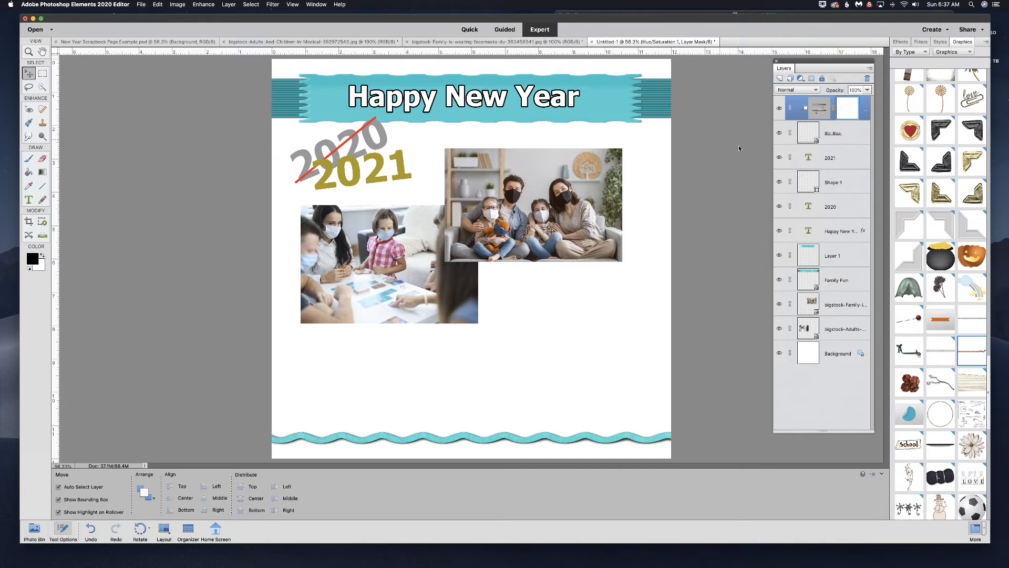
- Replace the white page background with the mottled teal-and-rust texture from the Backgrounds graphics
left_click(957, 52)
left_click(952, 37)
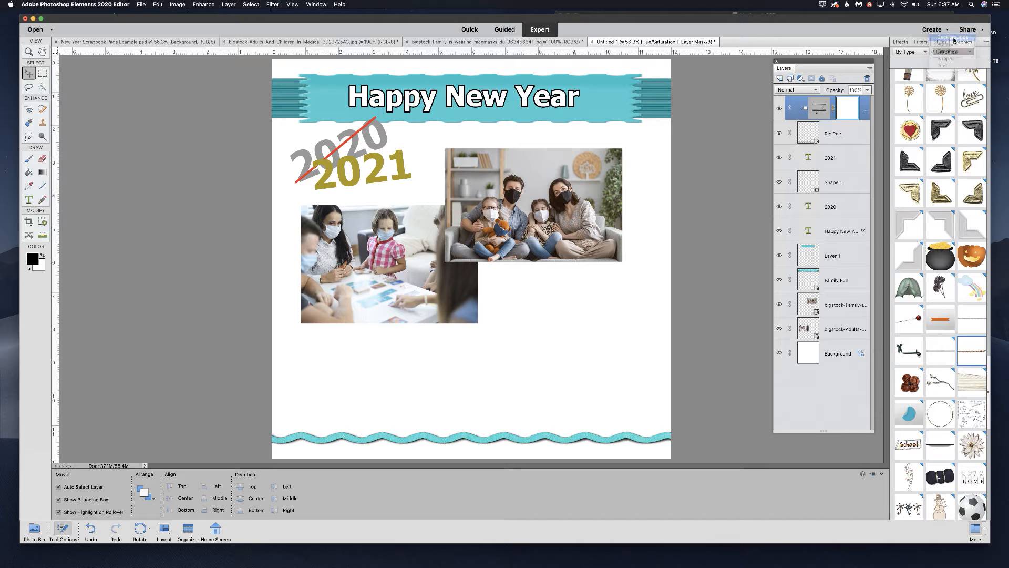
scroll(967, 152, "down", 10)
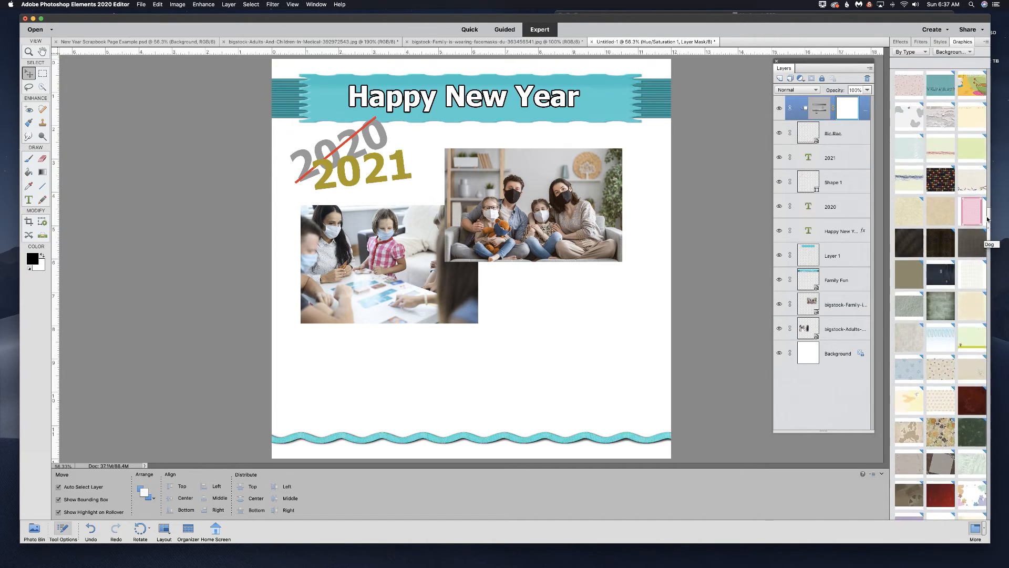
scroll(984, 176, "up", 1)
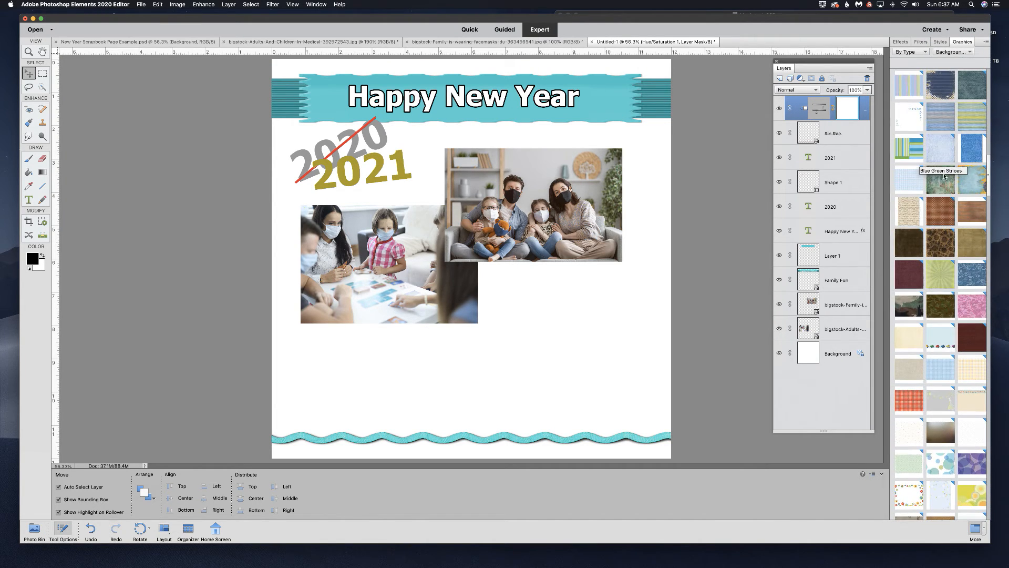
left_click_drag(943, 178, 550, 314)
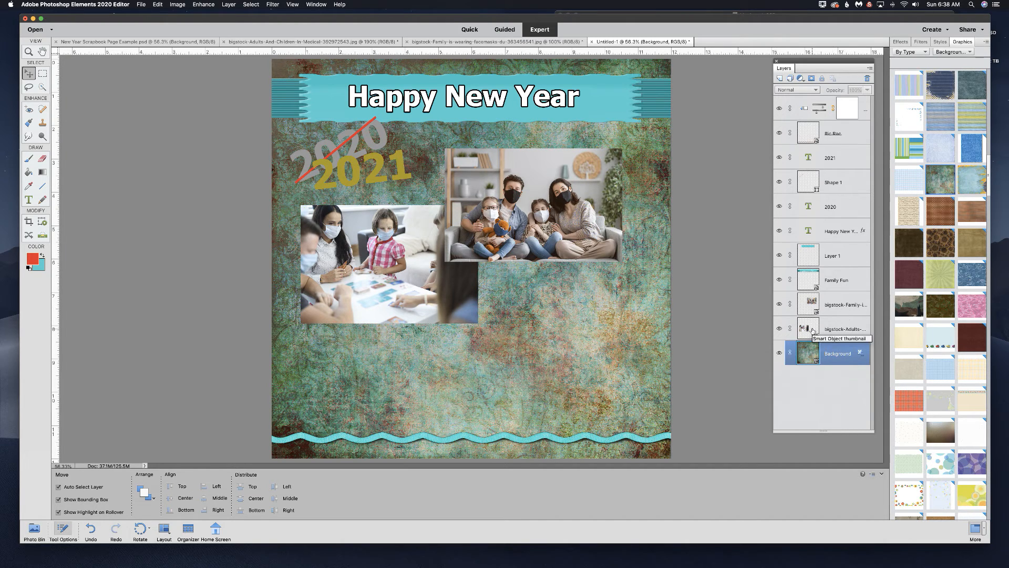
- Add a 13 px outside stroke to the photo of adults and children around the table
left_click(835, 326)
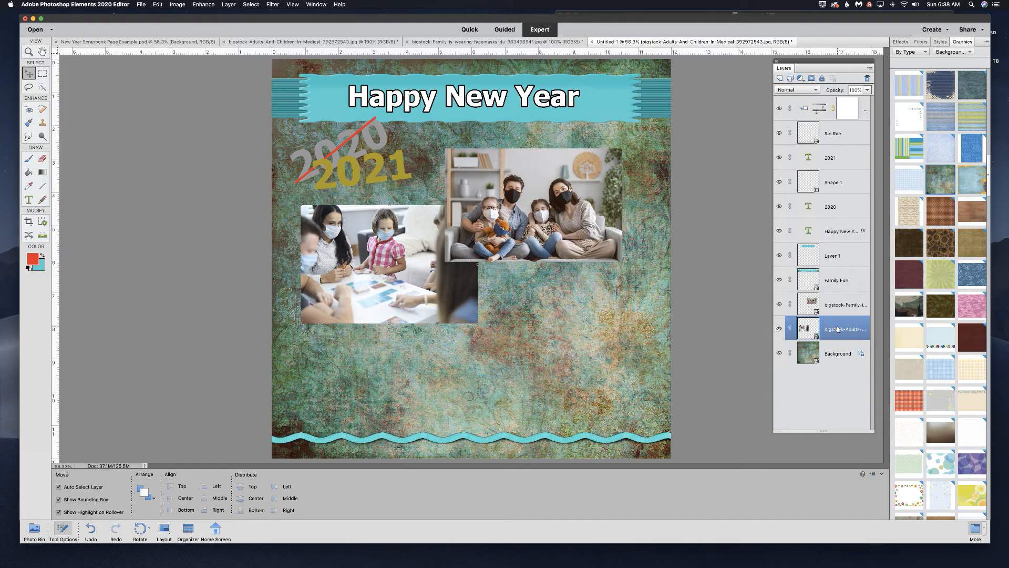
left_click(229, 5)
mouse_move(263, 49)
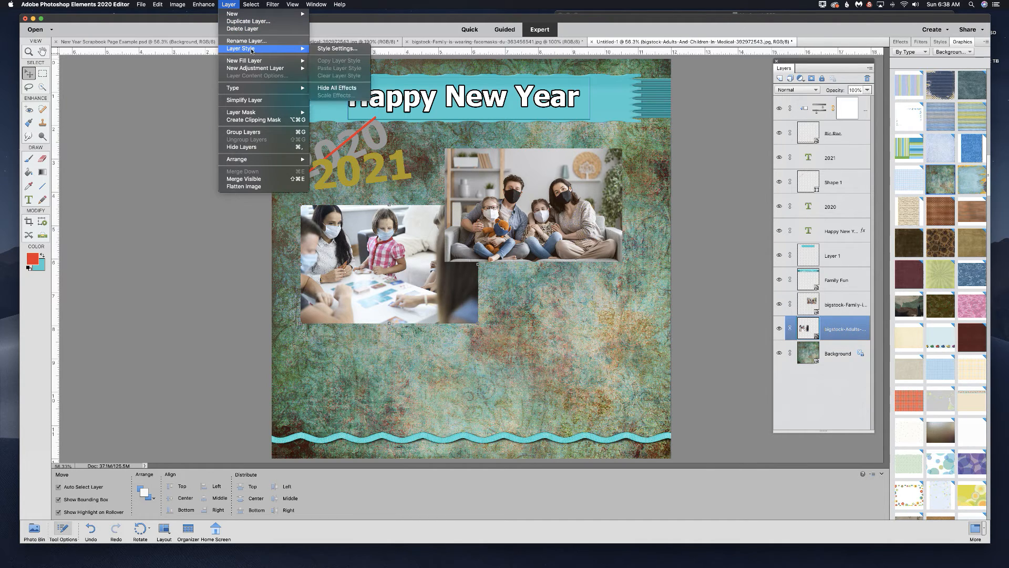
left_click(339, 50)
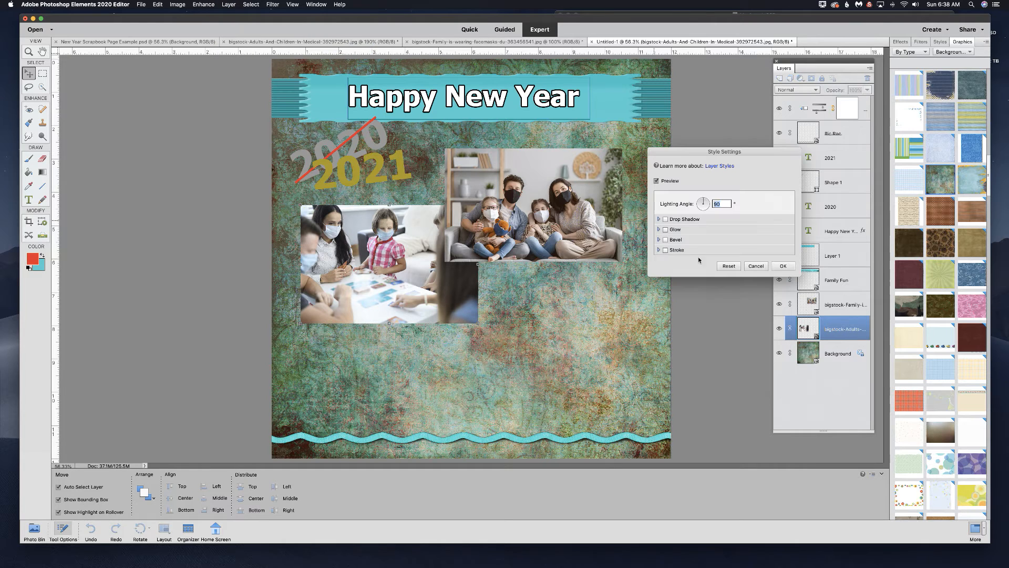
left_click(665, 250)
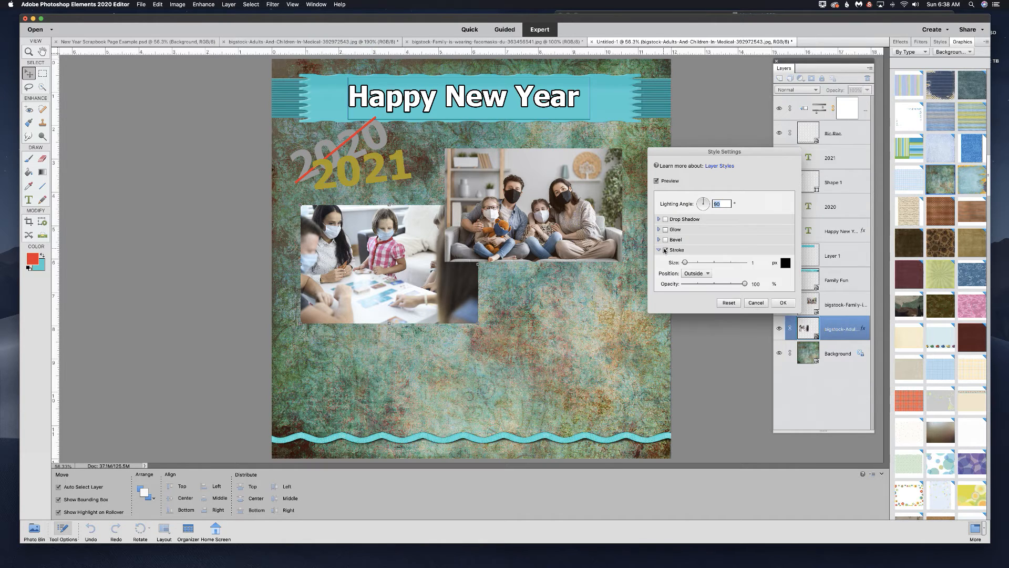
left_click(689, 262)
left_click_drag(689, 264, 690, 263)
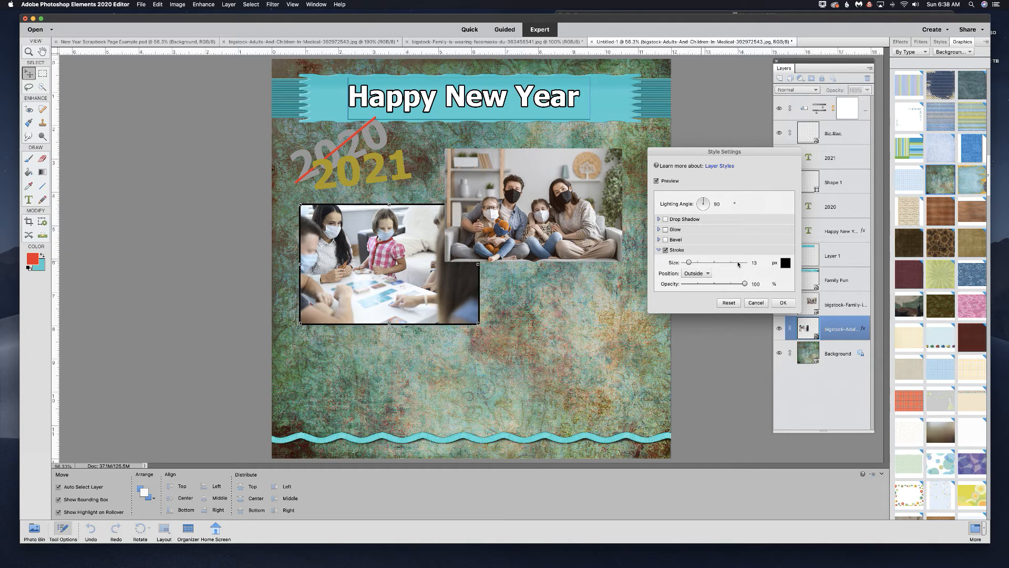
- Set the table photo's stroke color to white (ffffff)
left_click(785, 264)
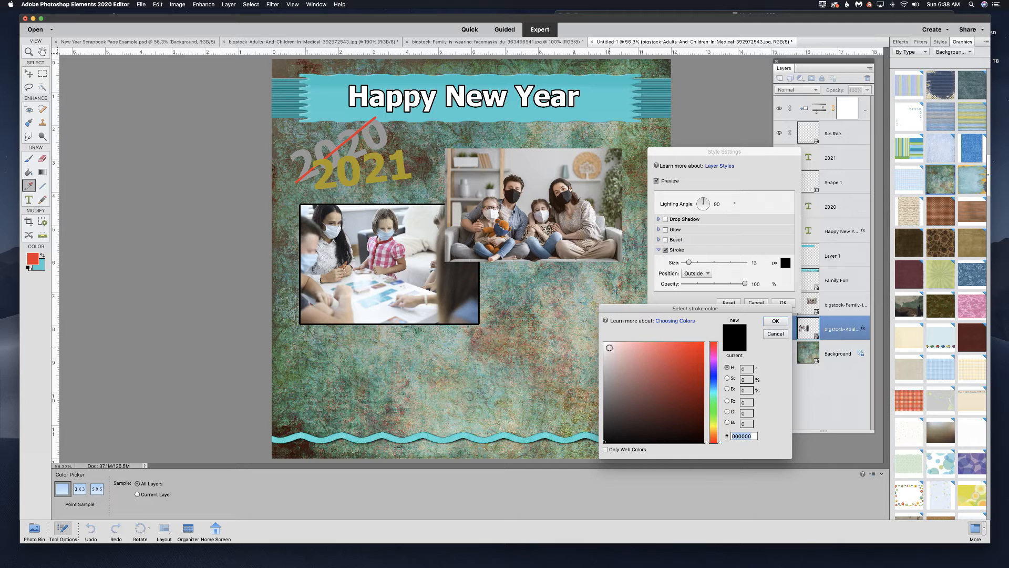
left_click(610, 347)
left_click(612, 348)
type("ffffff")
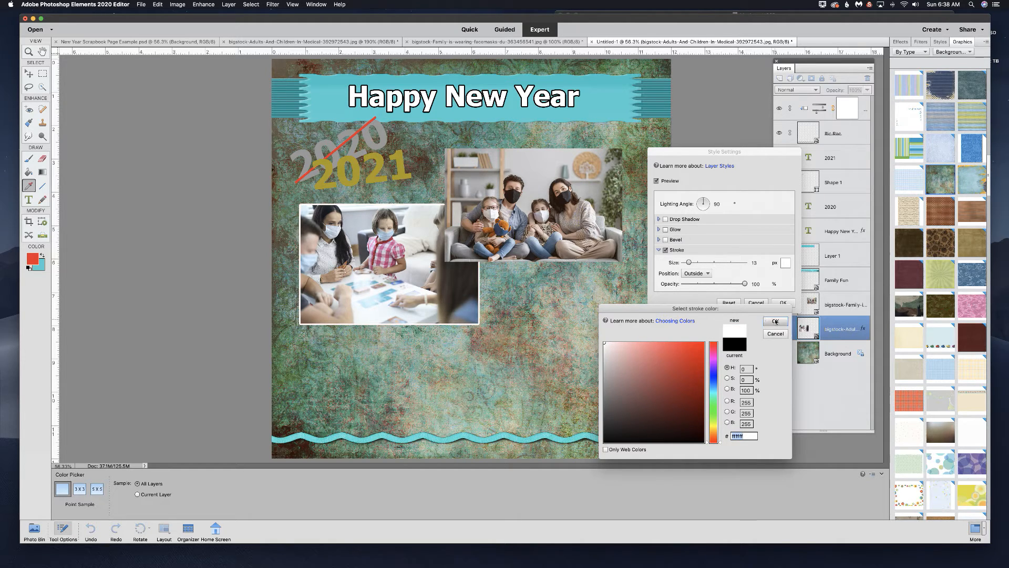
left_click(775, 321)
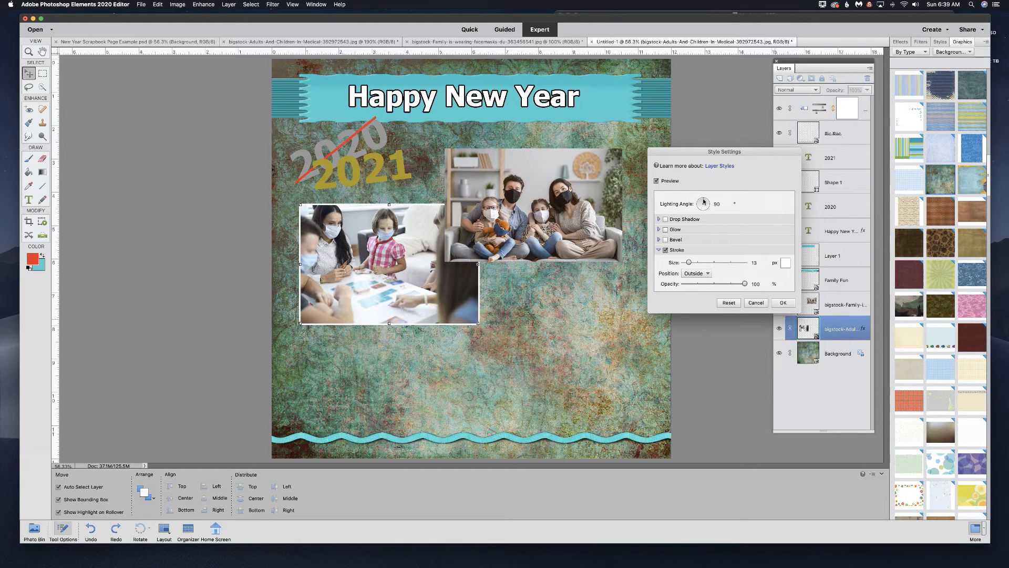
- Add a drop shadow to the table photo with a 128° lighting angle, 32 px size, 77 px distance and 47% opacity
left_click_drag(704, 201, 701, 200)
left_click(665, 220)
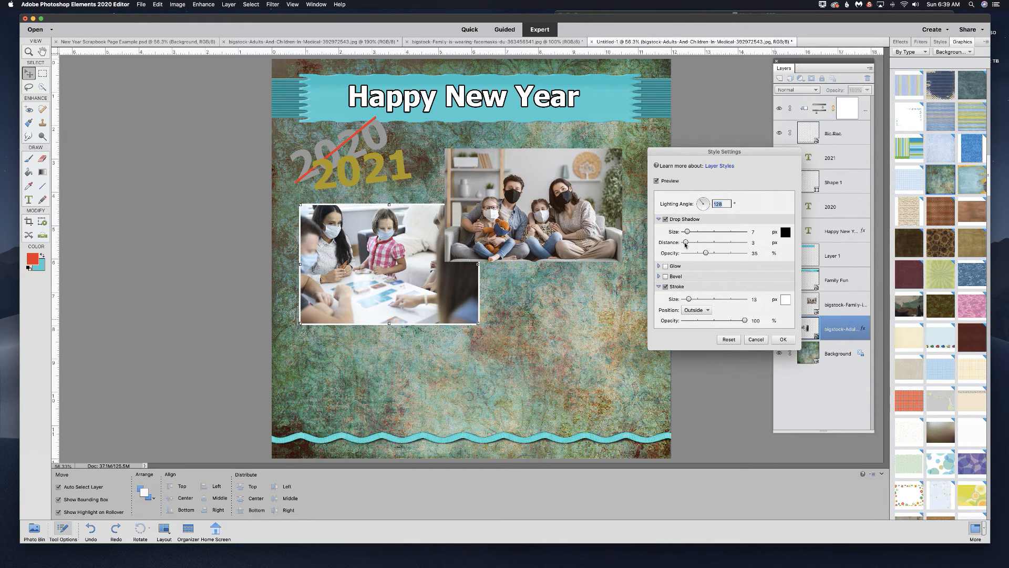
left_click_drag(685, 243, 709, 244)
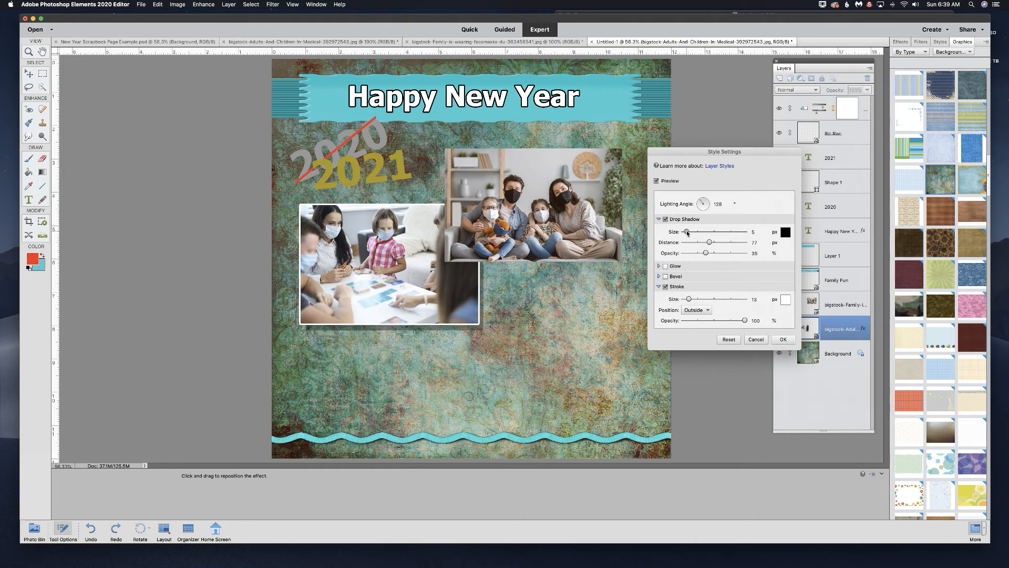
left_click_drag(687, 233, 690, 232)
left_click_drag(691, 233, 692, 233)
left_click_drag(708, 254, 714, 256)
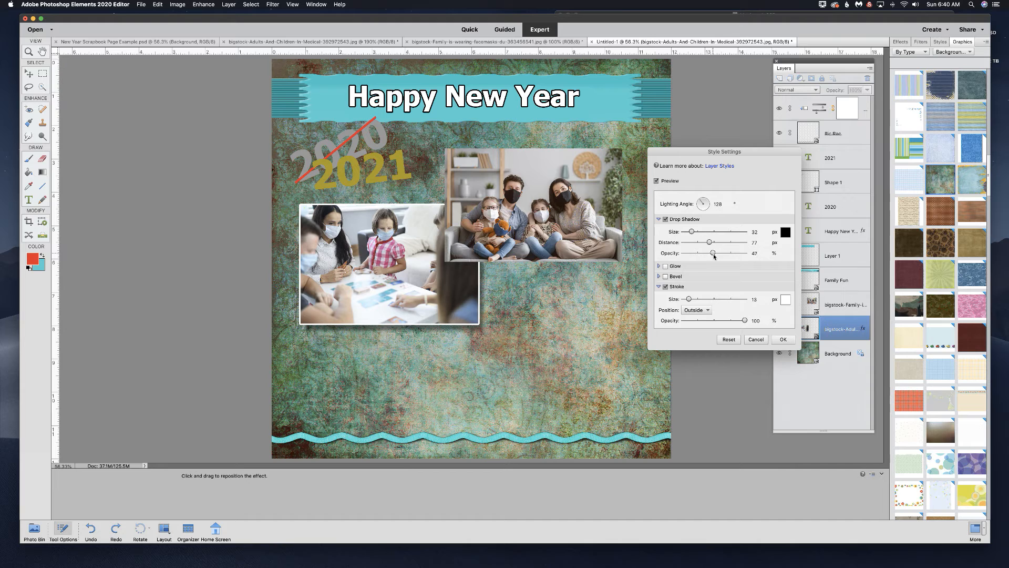
left_click(783, 339)
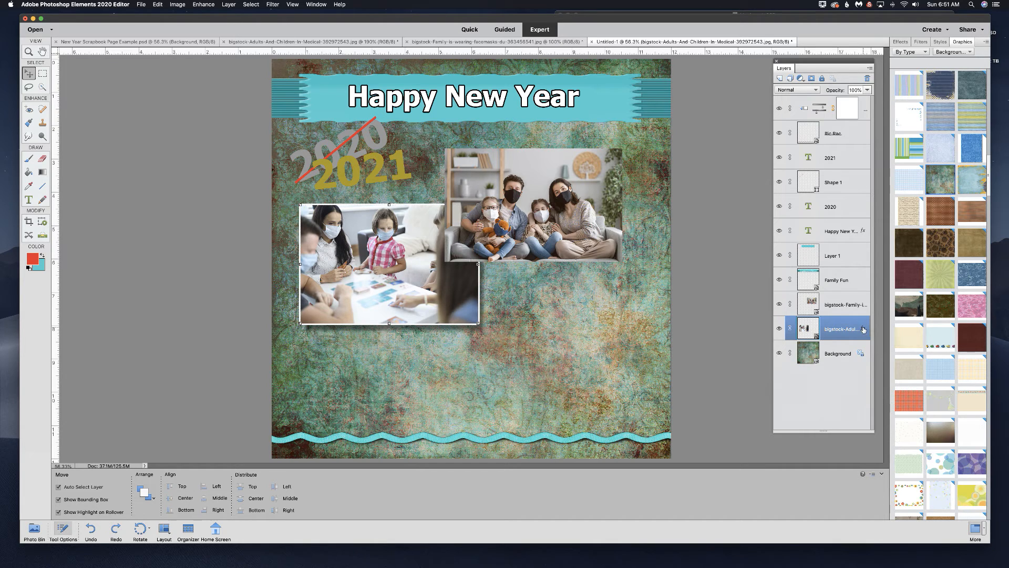
- Copy the table photo's layer style to the sofa family photo, the Family Fun banner and the 2020 text
left_click_drag(862, 308, 861, 306)
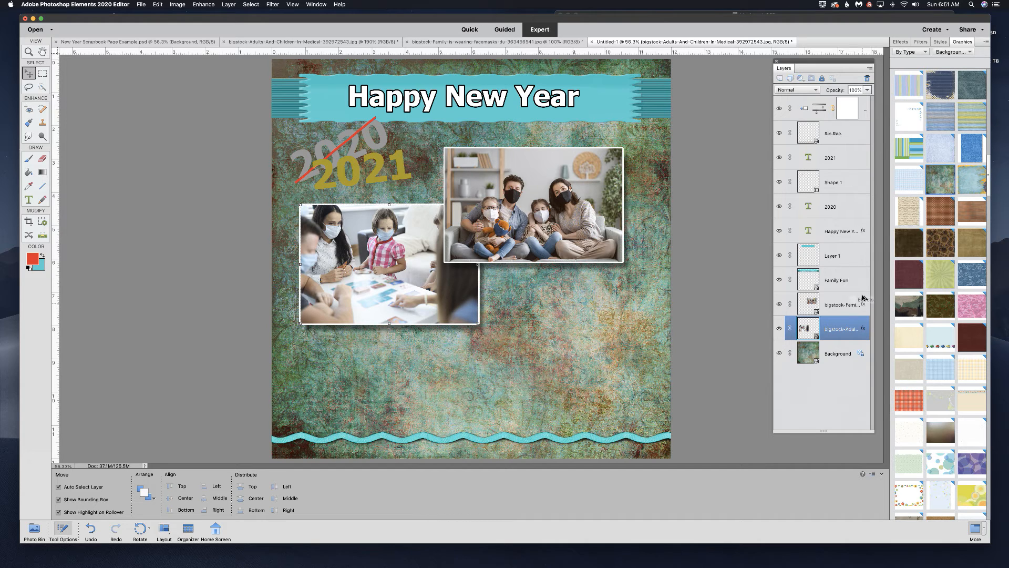
left_click_drag(860, 281, 860, 285)
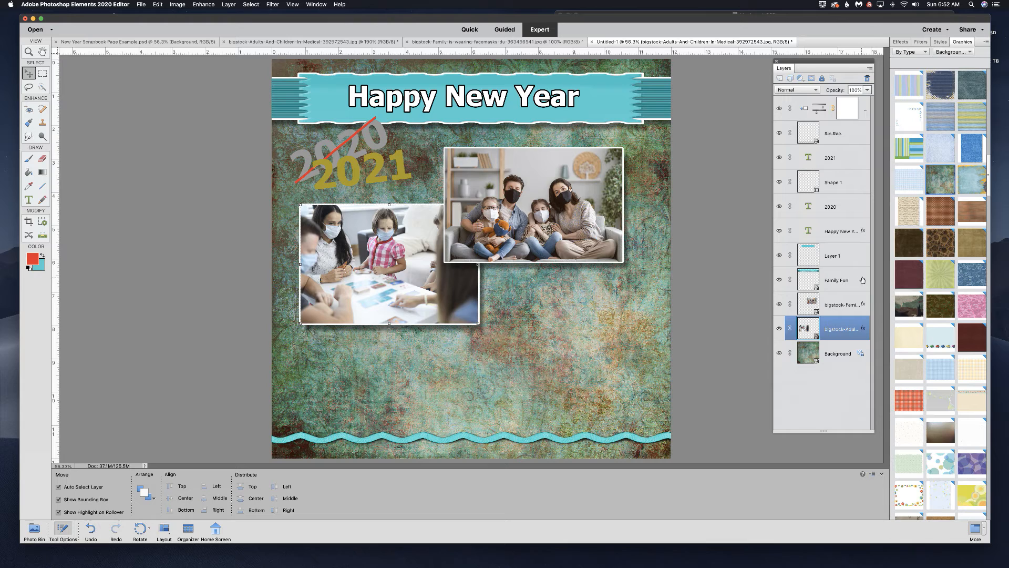
left_click_drag(854, 208, 855, 209)
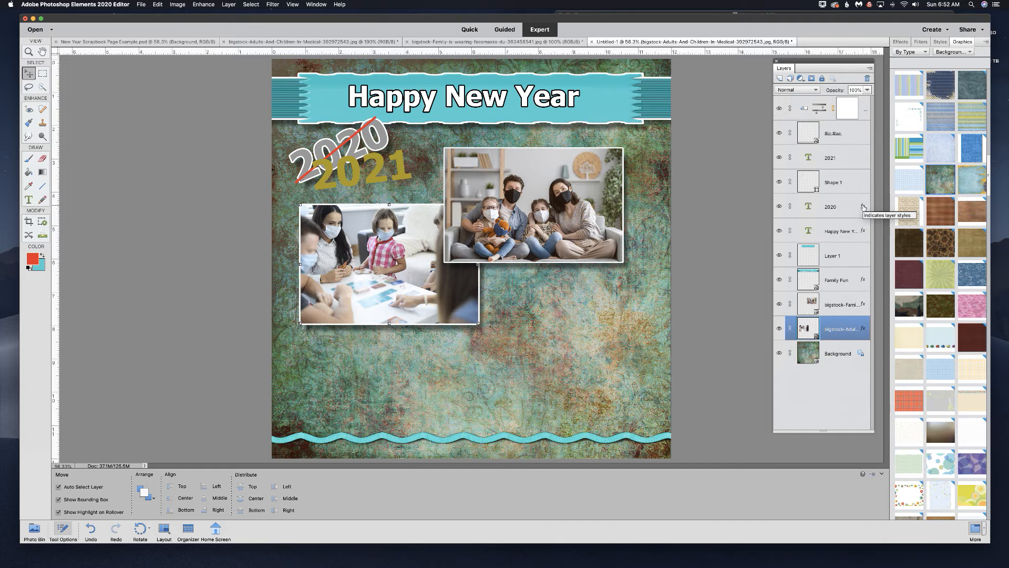
- Add a 43 px upward bevel to the 2020 text and copy its layer style to the 2021 text
double_click(862, 208)
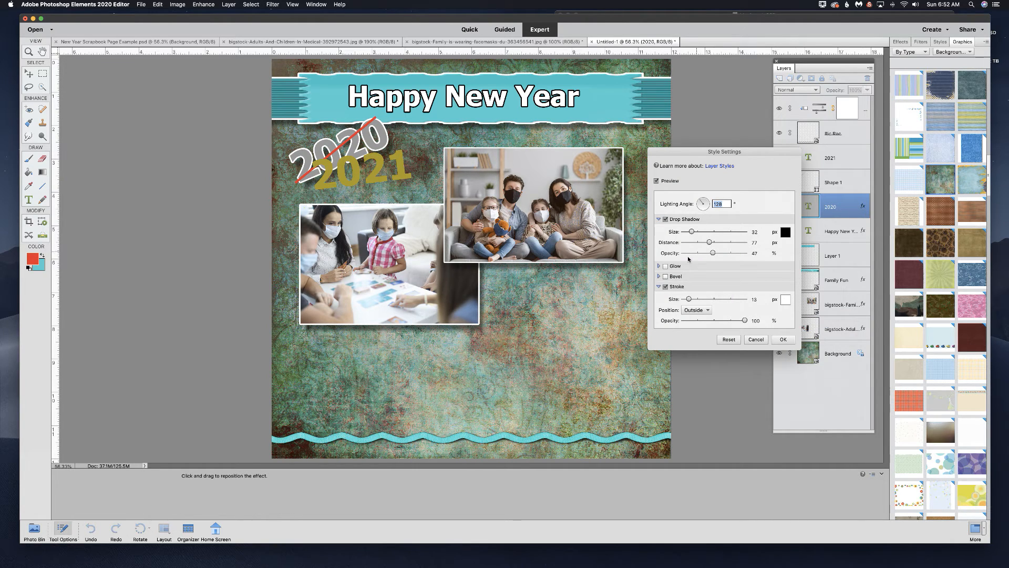
left_click(665, 277)
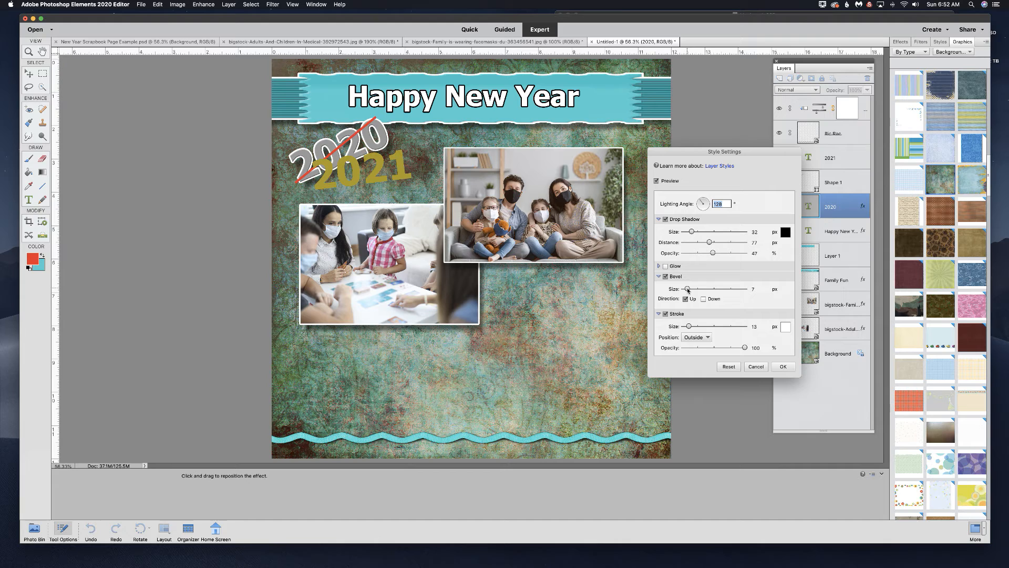
left_click_drag(688, 289, 693, 291)
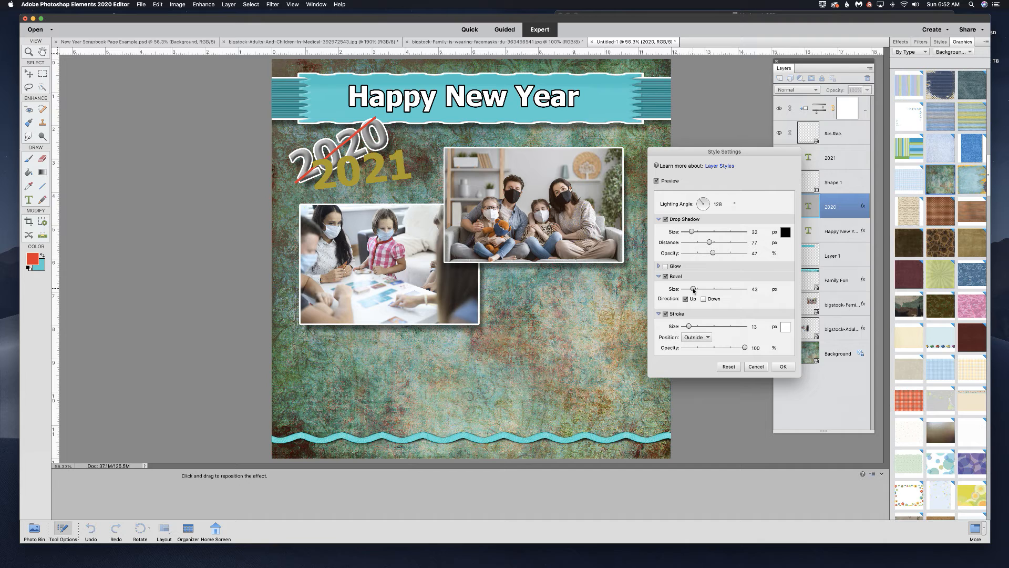
left_click(783, 367)
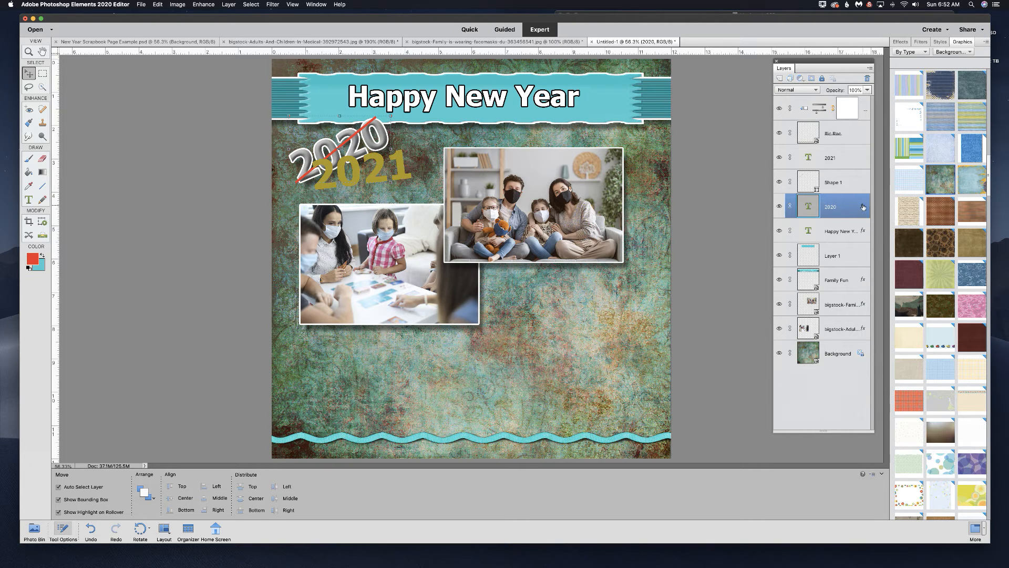
left_click_drag(858, 169, 859, 161)
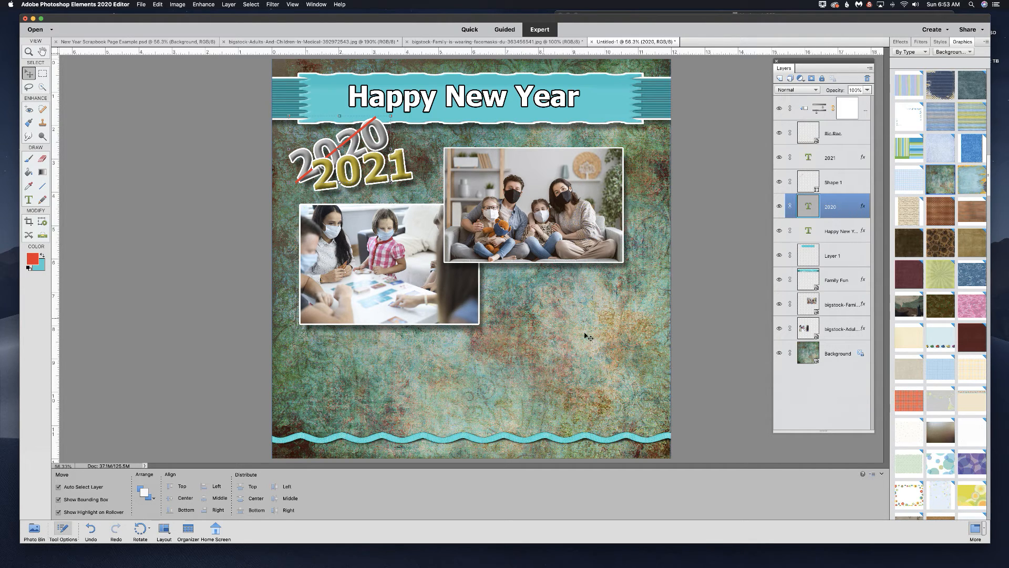
- On a new layer above all others, fill a rectangular selection below the sofa family photo with white
left_click(44, 74)
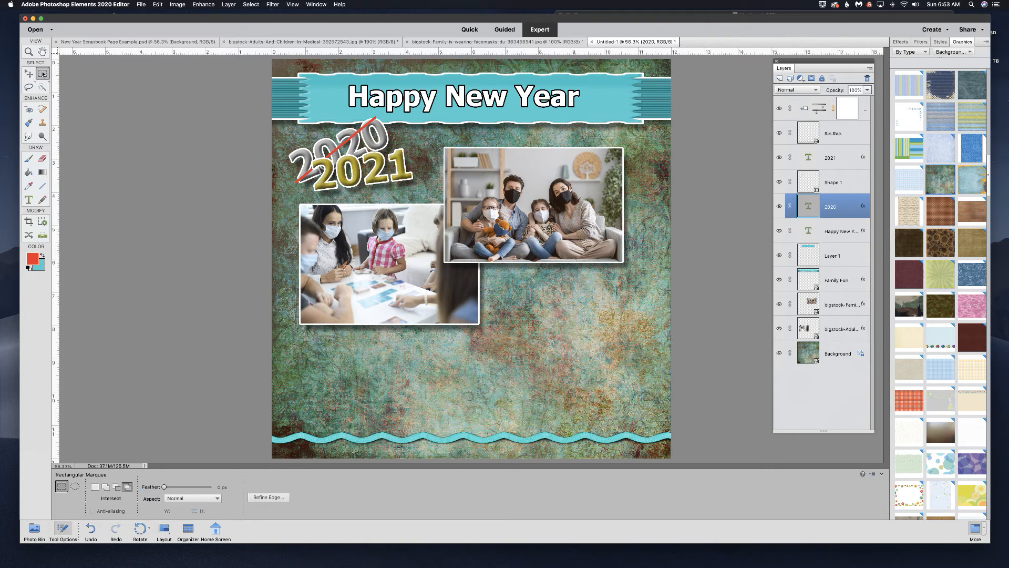
left_click(803, 107)
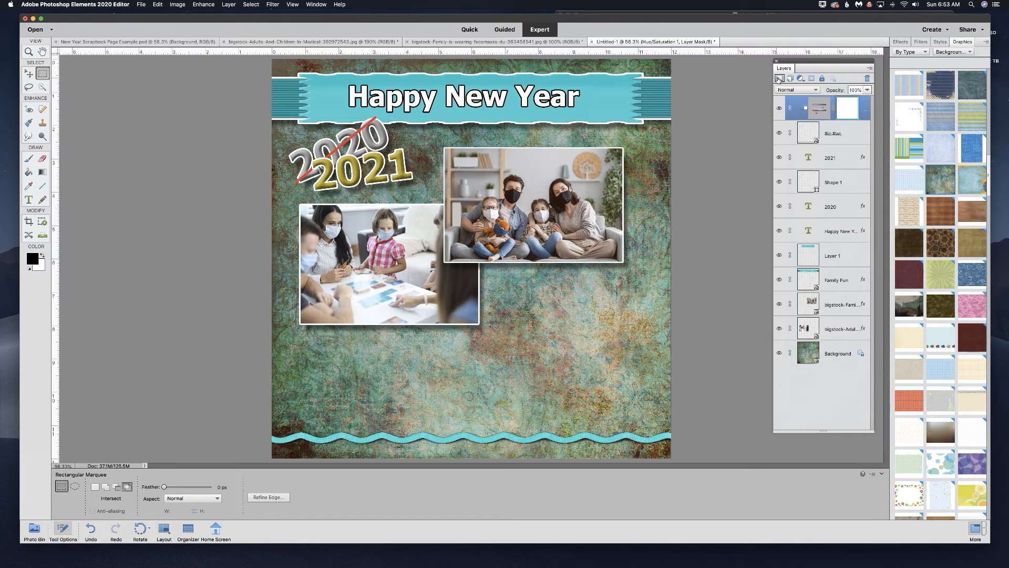
left_click(779, 79)
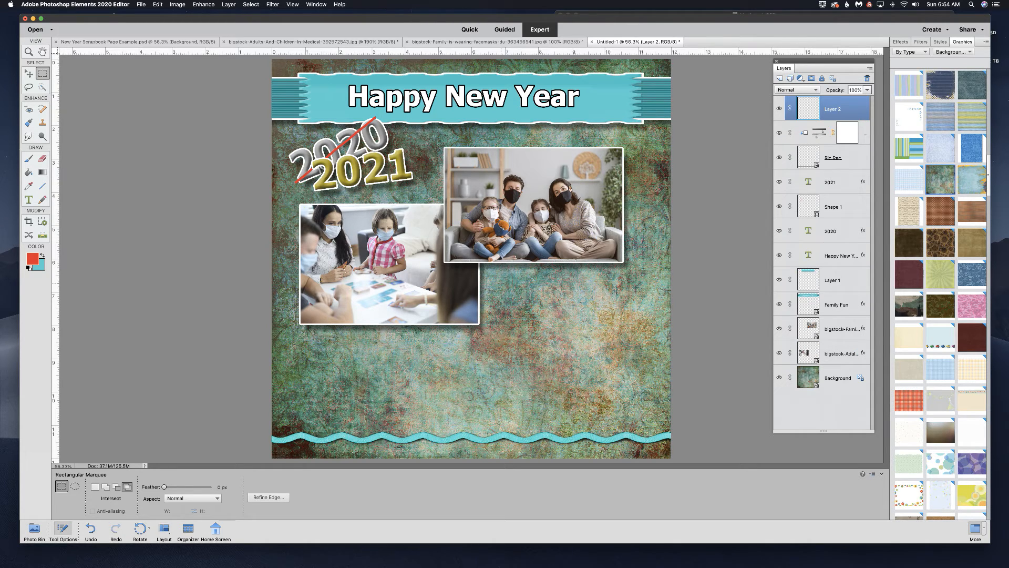
left_click_drag(525, 296, 636, 421)
key("shift")
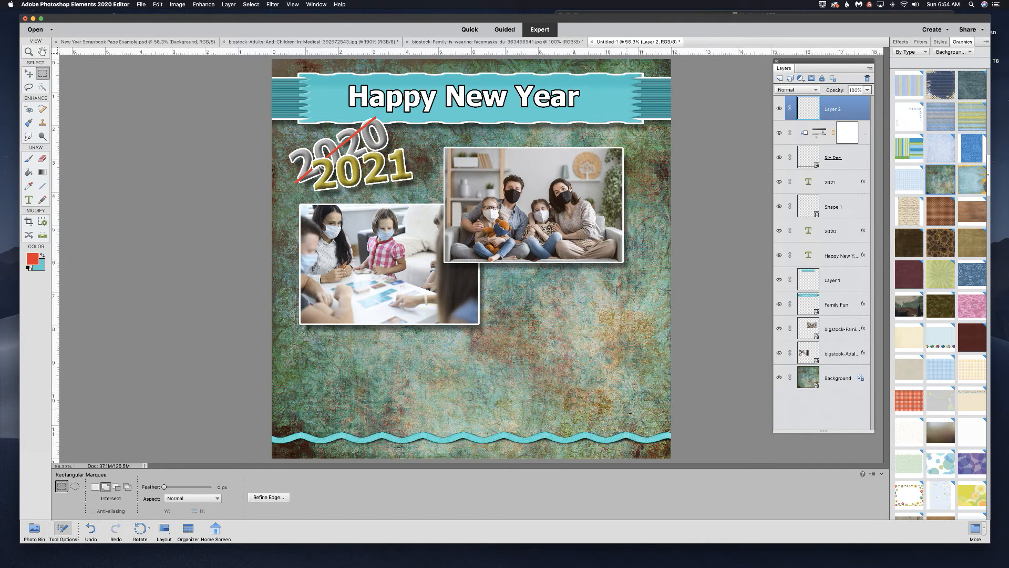
key("shift+BackSpace")
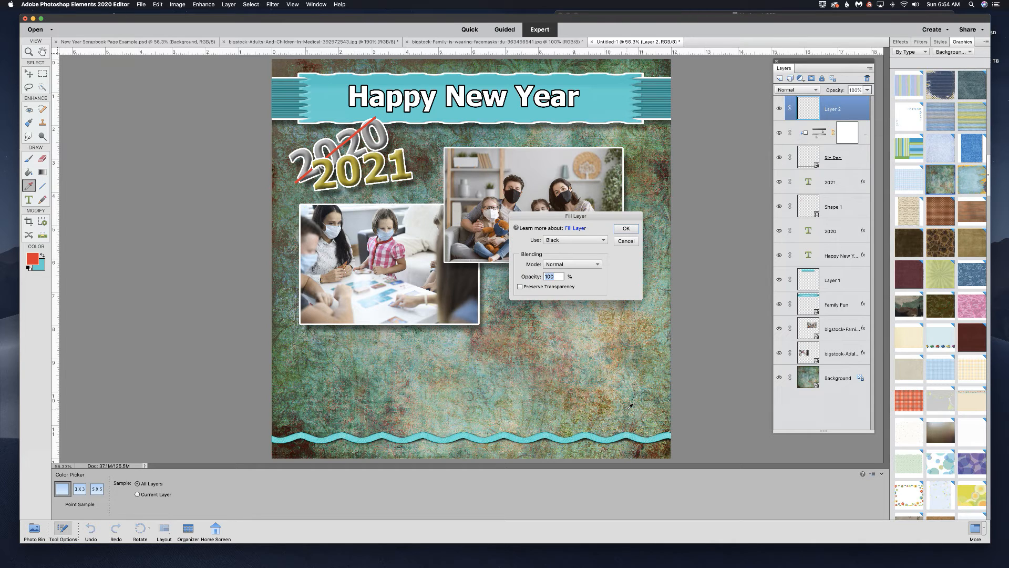
left_click(591, 240)
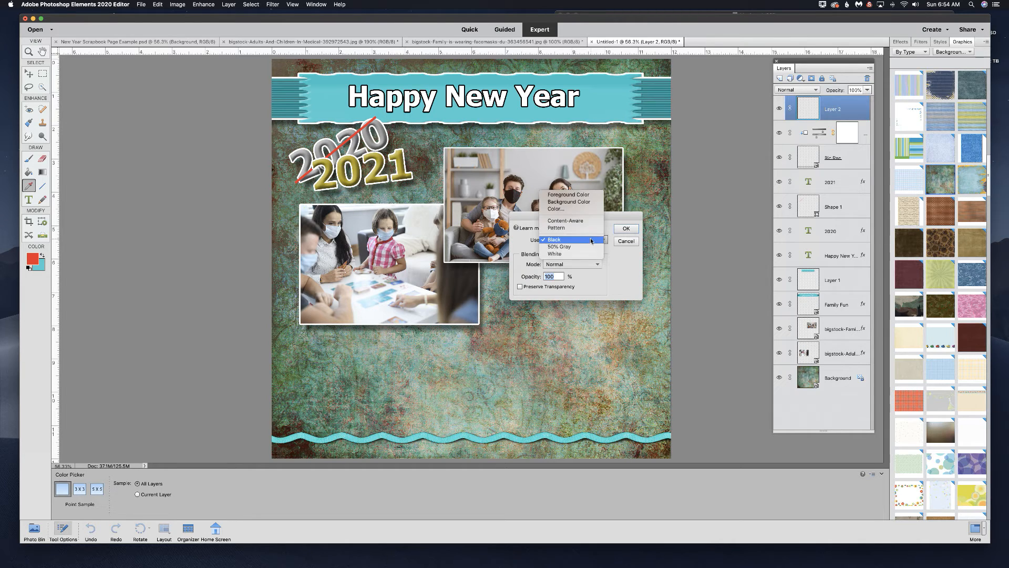
left_click(583, 253)
left_click(627, 229)
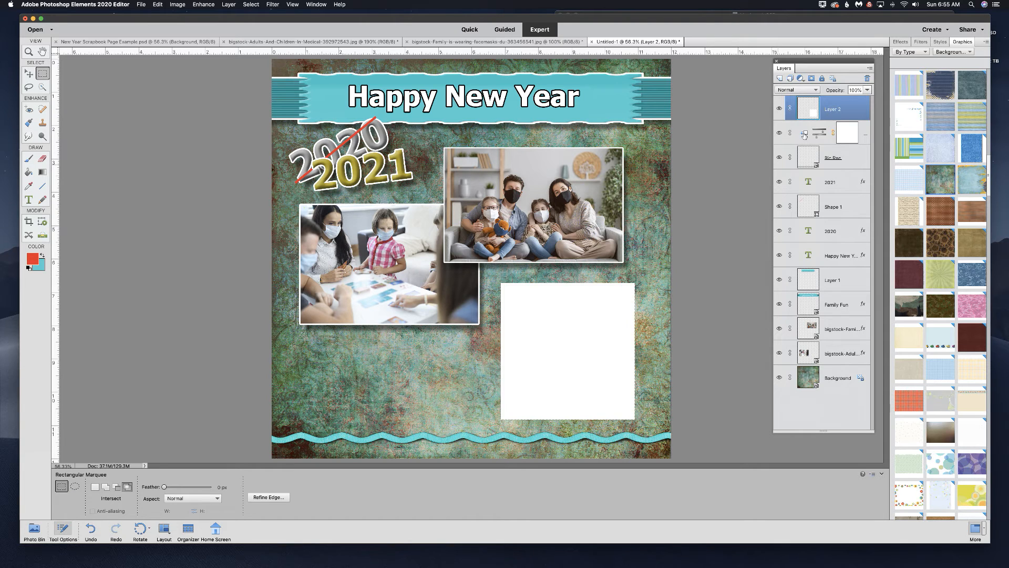
- Lower the white box layer's opacity to 60% and clear the selection
left_click(868, 90)
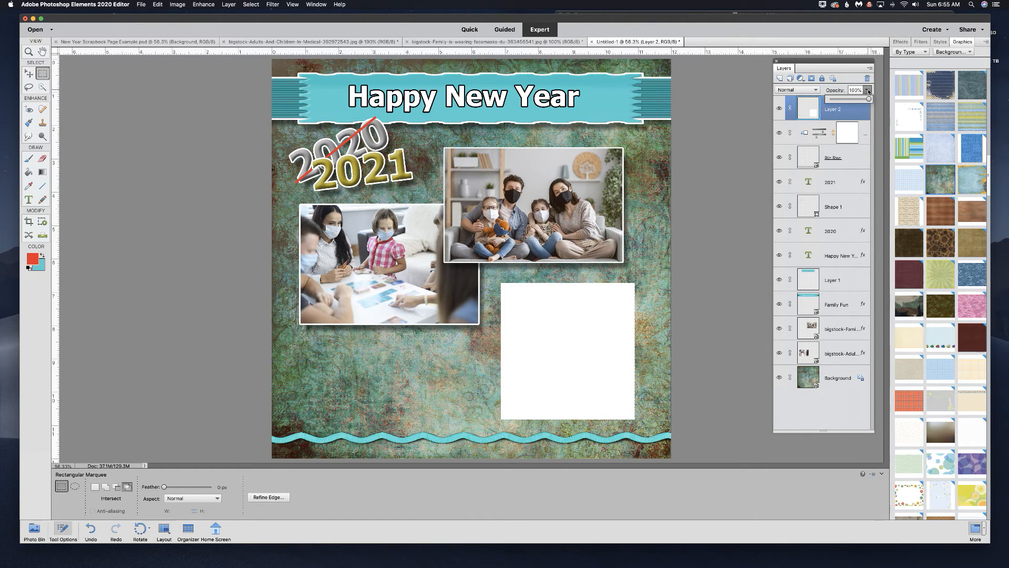
left_click_drag(870, 102, 853, 102)
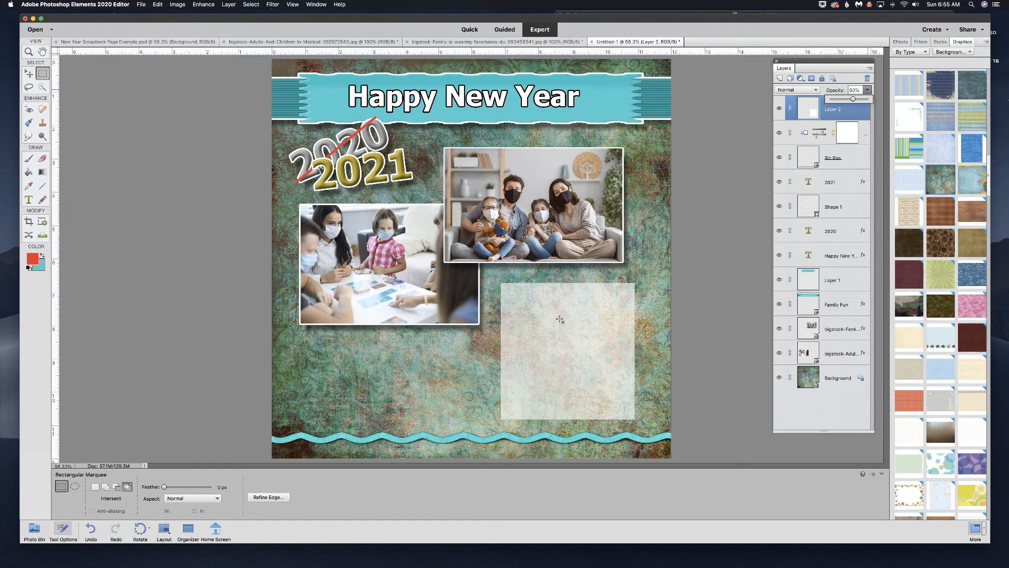
key("v")
key("super+d")
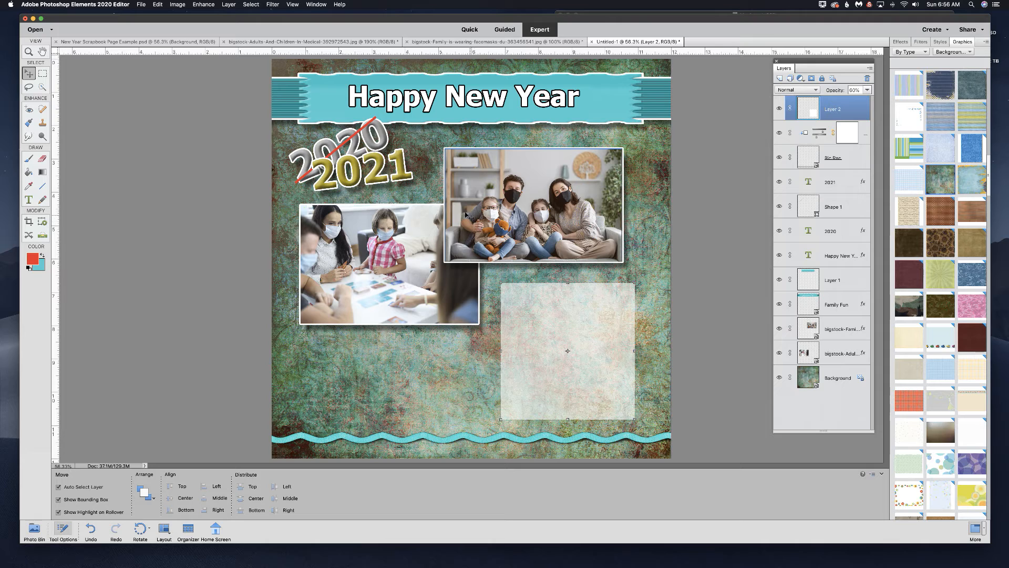
- Nudge the sofa family photo to the right until its right edge lines up with the white box
left_click(822, 328)
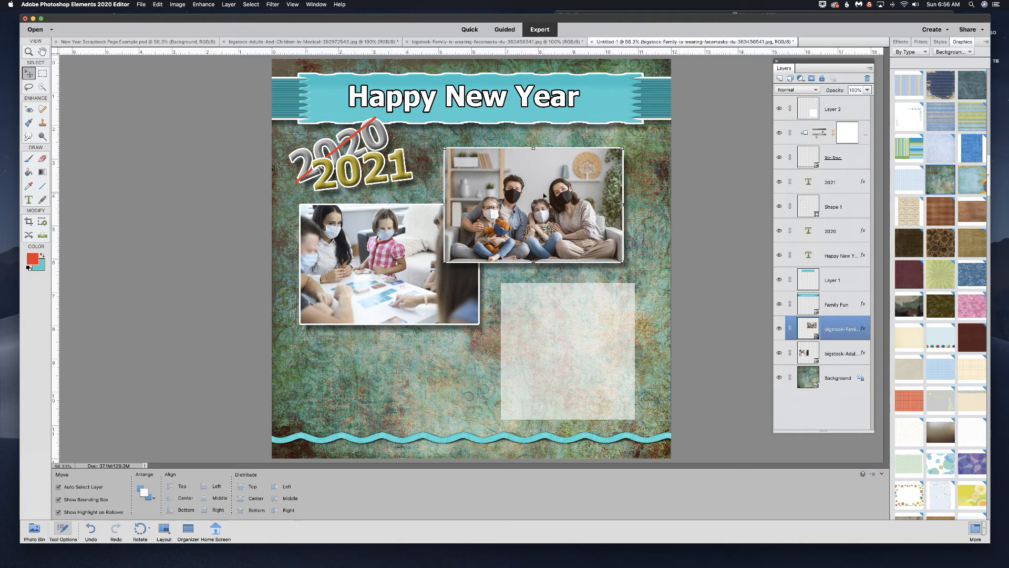
key("Right")
key("Right")
key("Right")
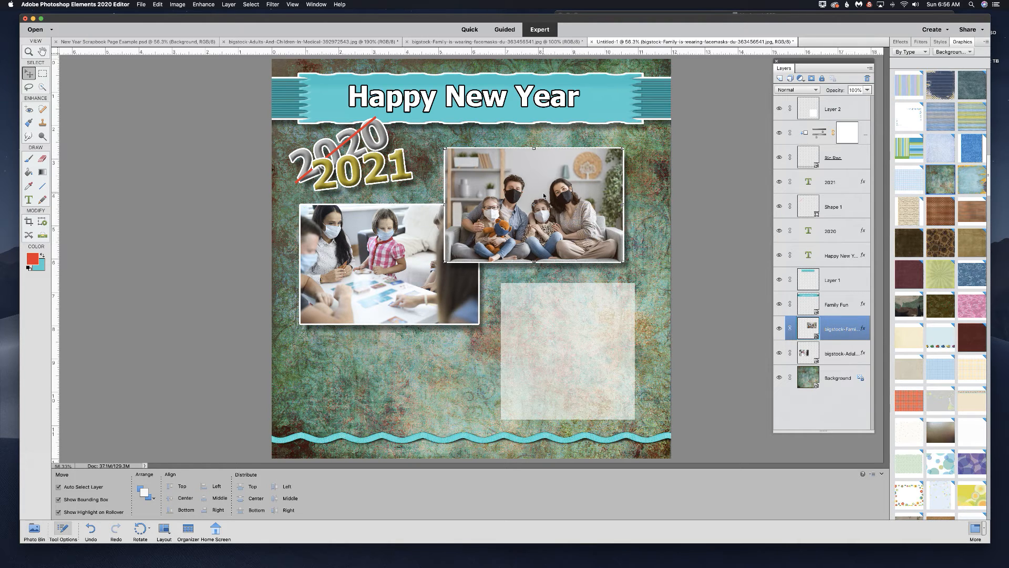
key("Right")
key("Right")
key("Right")
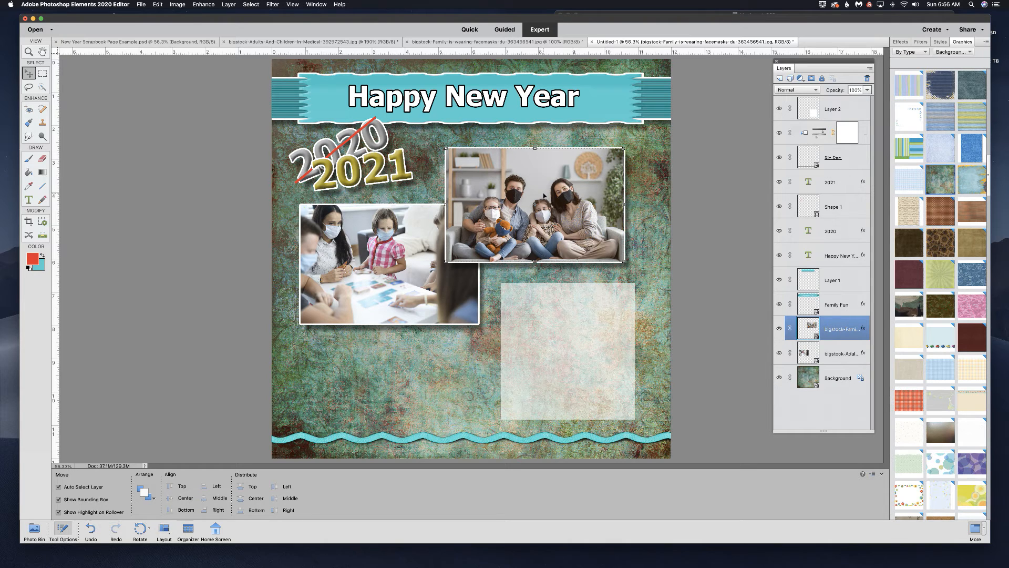
key("Right")
key("Right")
key("Right")
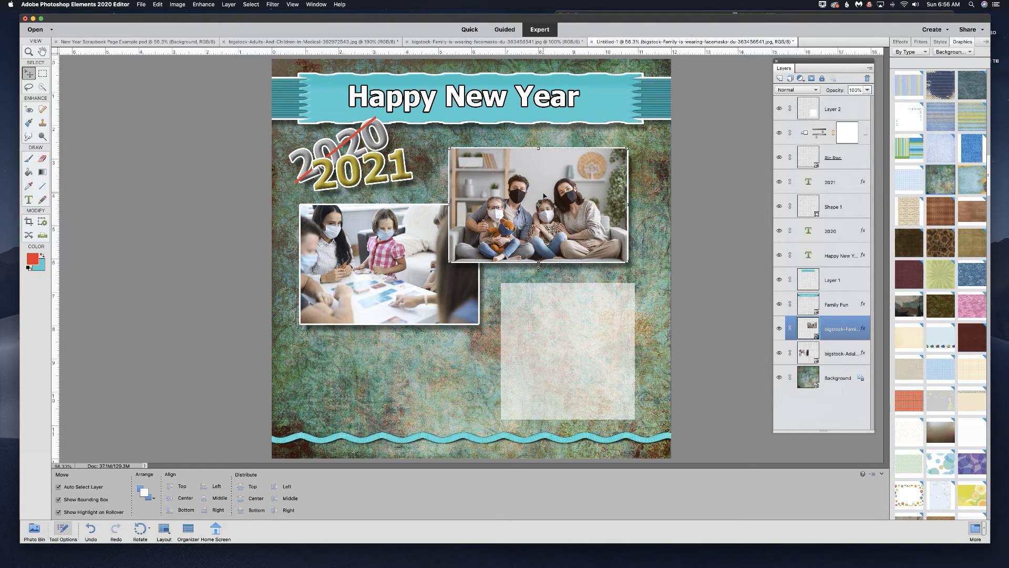
key("Right")
key("Right")
key("Right")
key("Right")
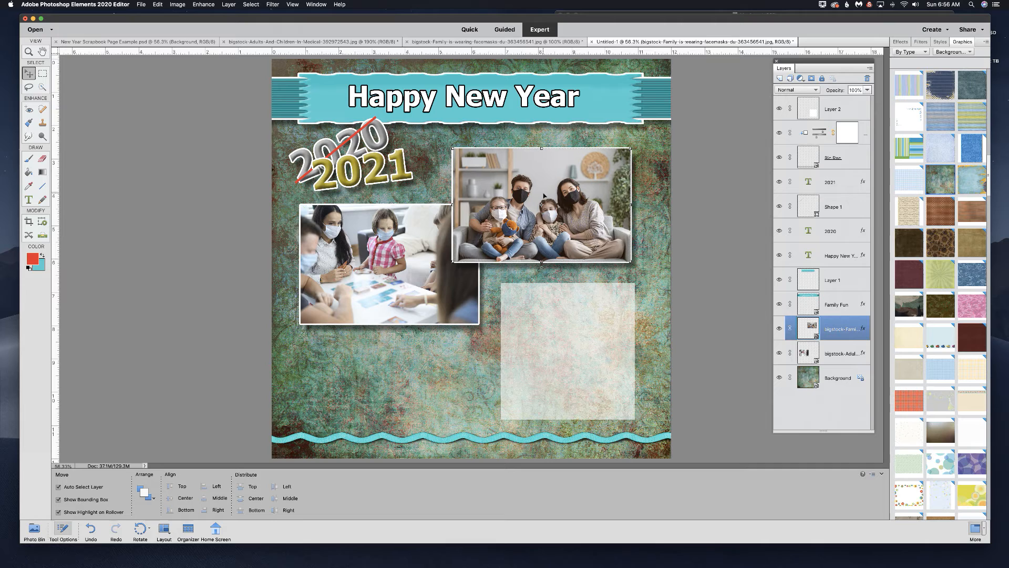
key("Right")
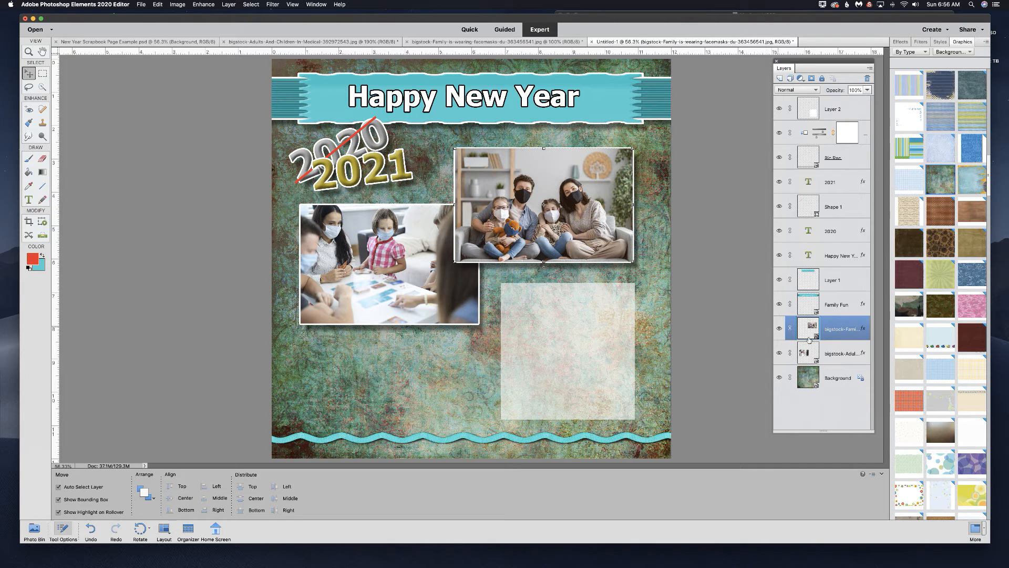
- Nudge the table photo slightly to the right
left_click(826, 351)
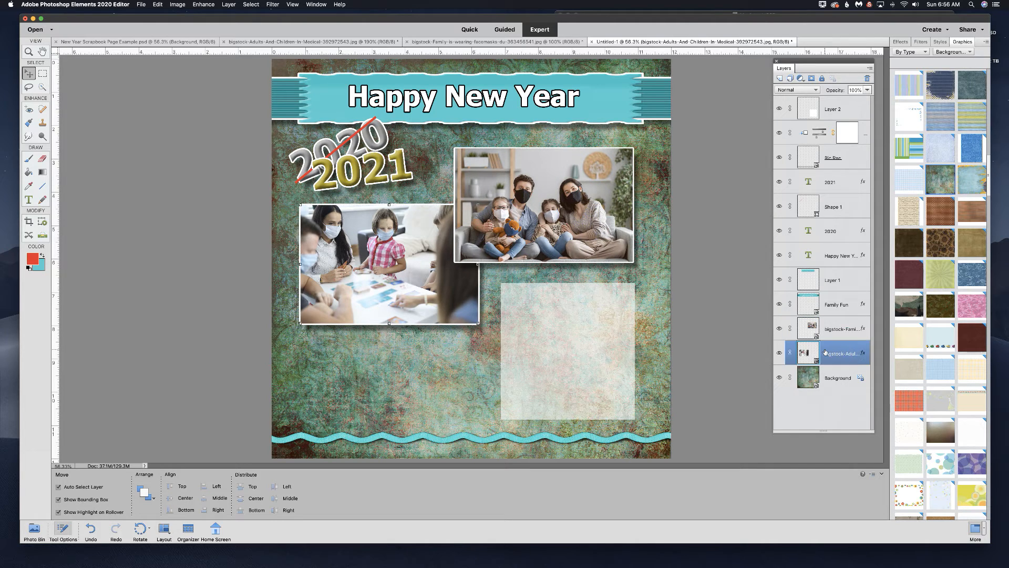
key("Right")
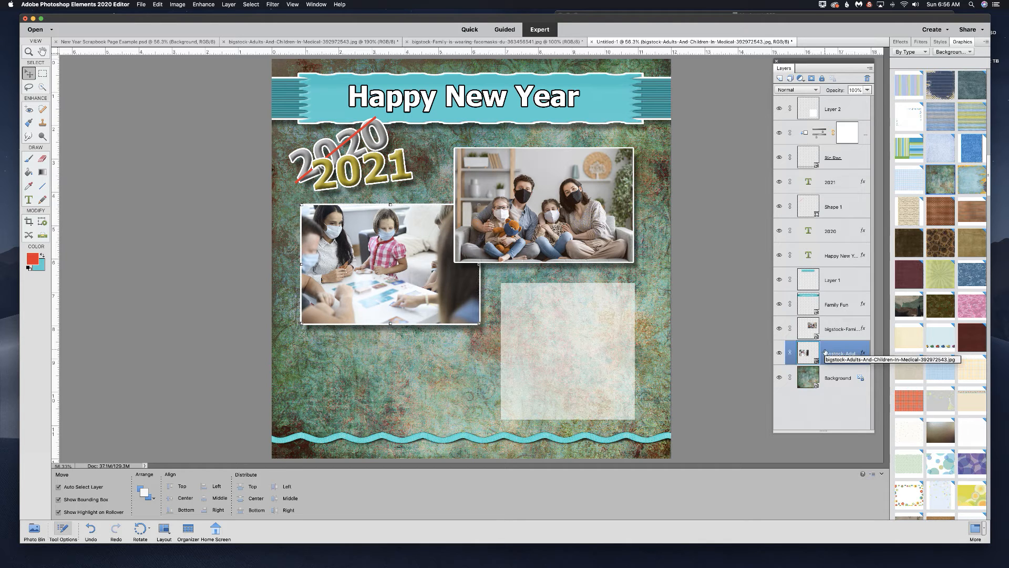
key("Right")
key("Right")
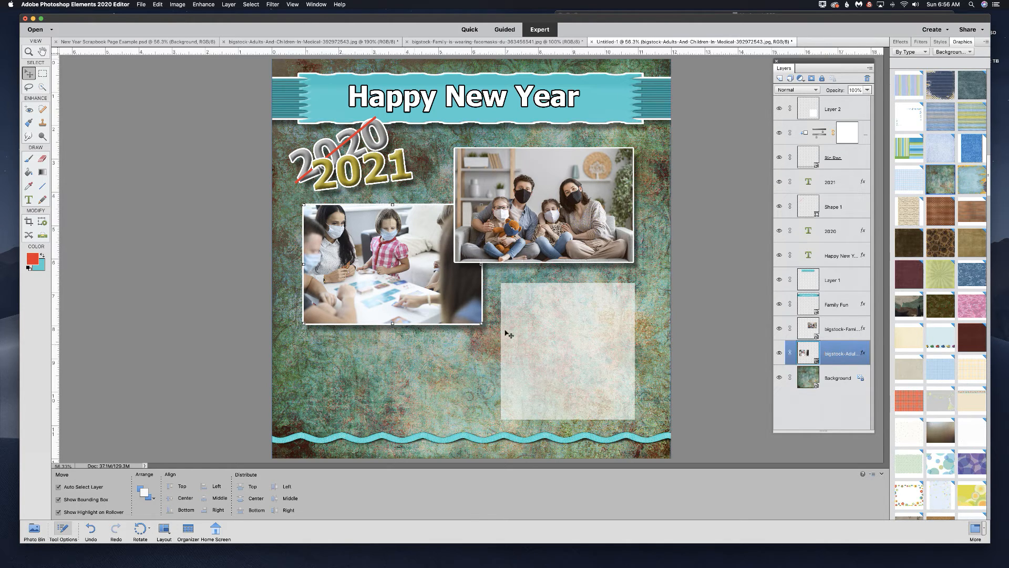
- On a new layer above all others, fill a rectangular selection below the table photo, matching the photo's width, with white
left_click(831, 105)
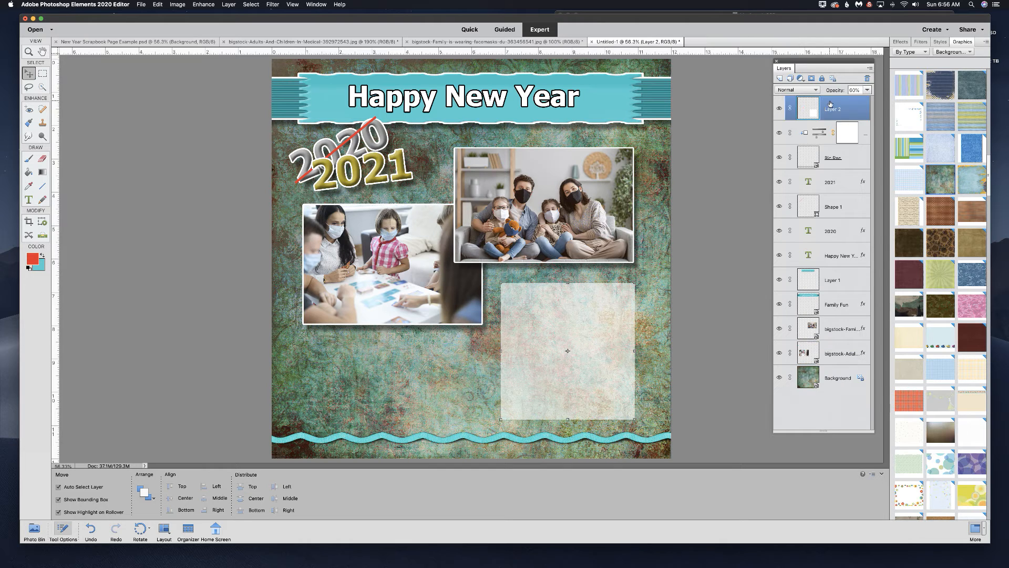
left_click(779, 79)
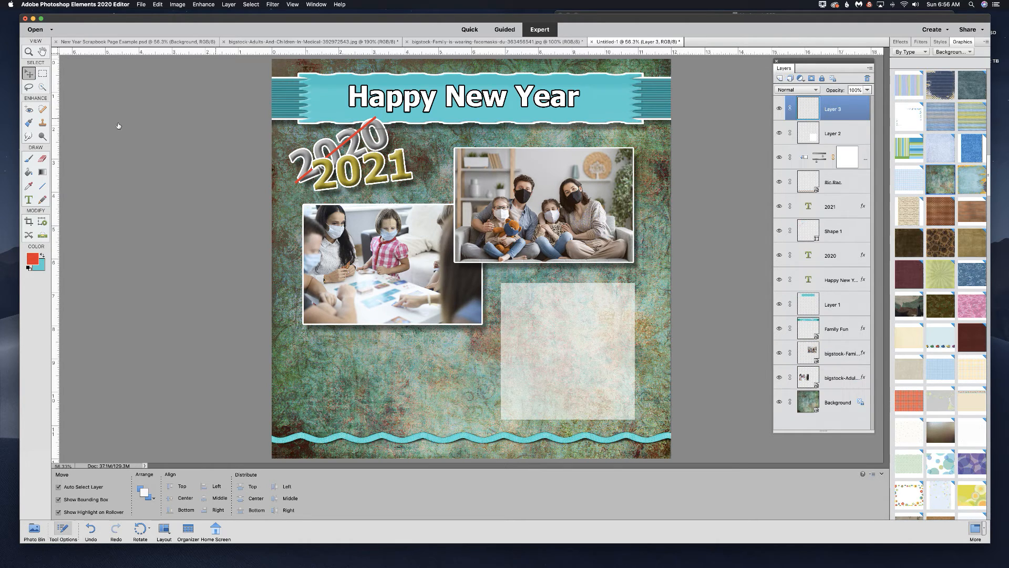
left_click(43, 74)
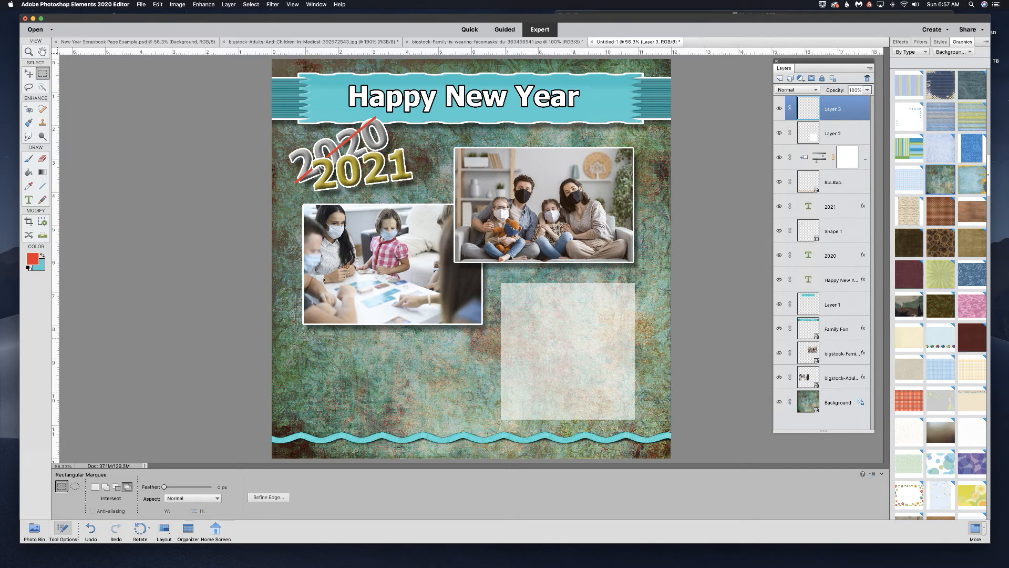
left_click_drag(320, 345, 483, 420)
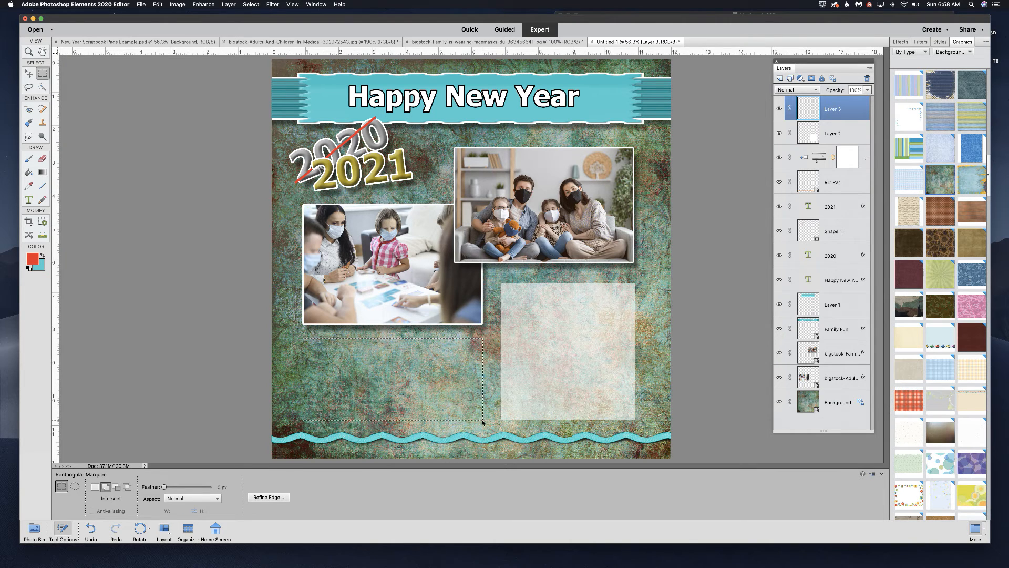
key("shift+BackSpace")
left_click(626, 229)
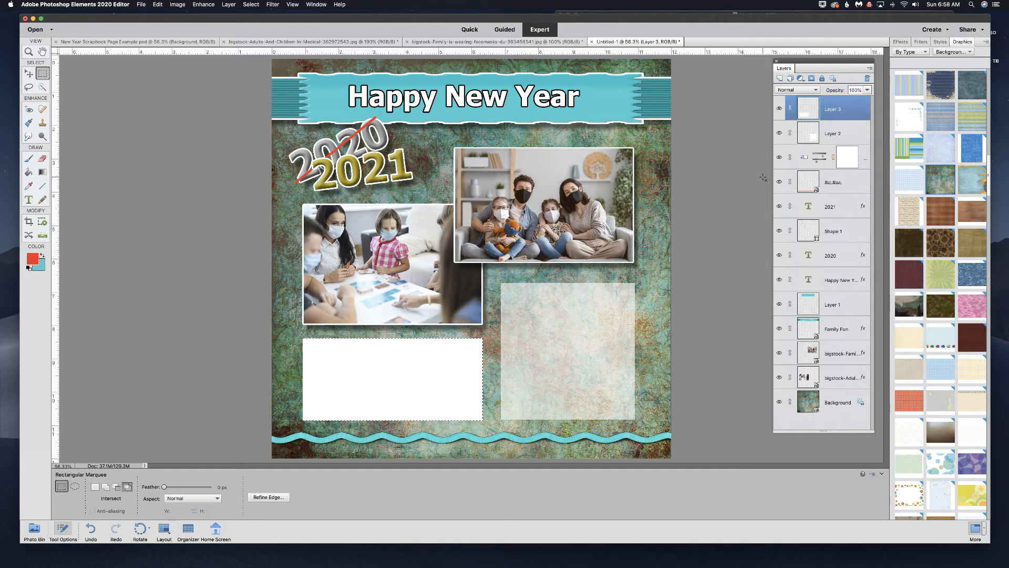
- Lower the new white box layer's opacity to 50% and clear the selection
left_click(867, 92)
left_click_drag(867, 100, 850, 101)
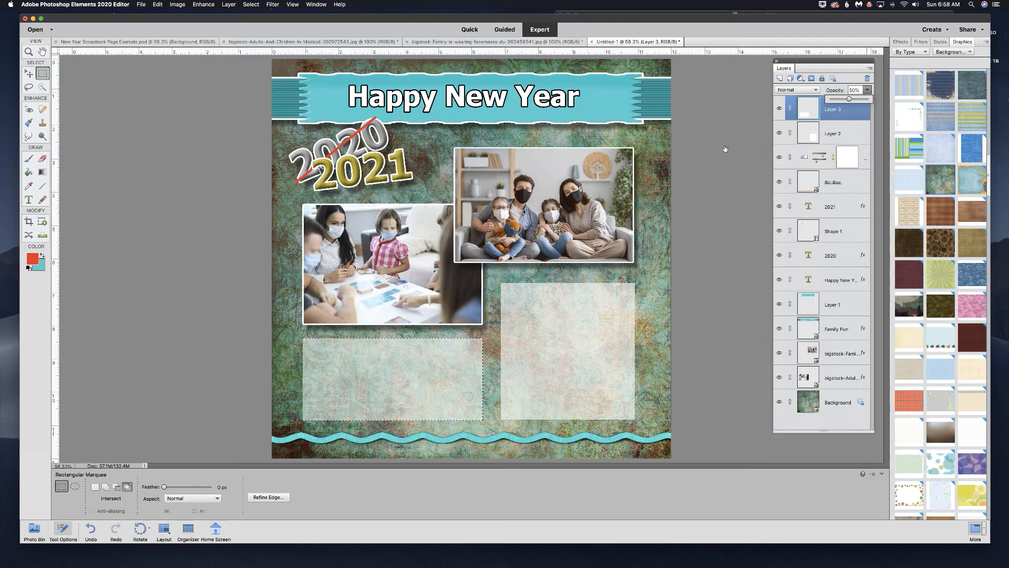
key("super+d")
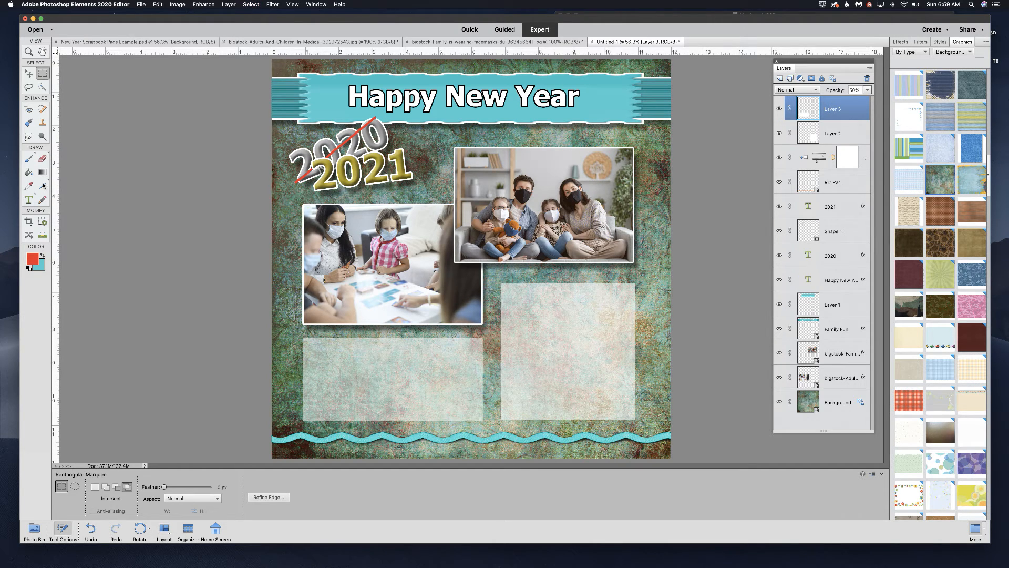
- Draw a large star shape with 8 sides centred where the table photo and the sofa family photo overlap
left_click(43, 185)
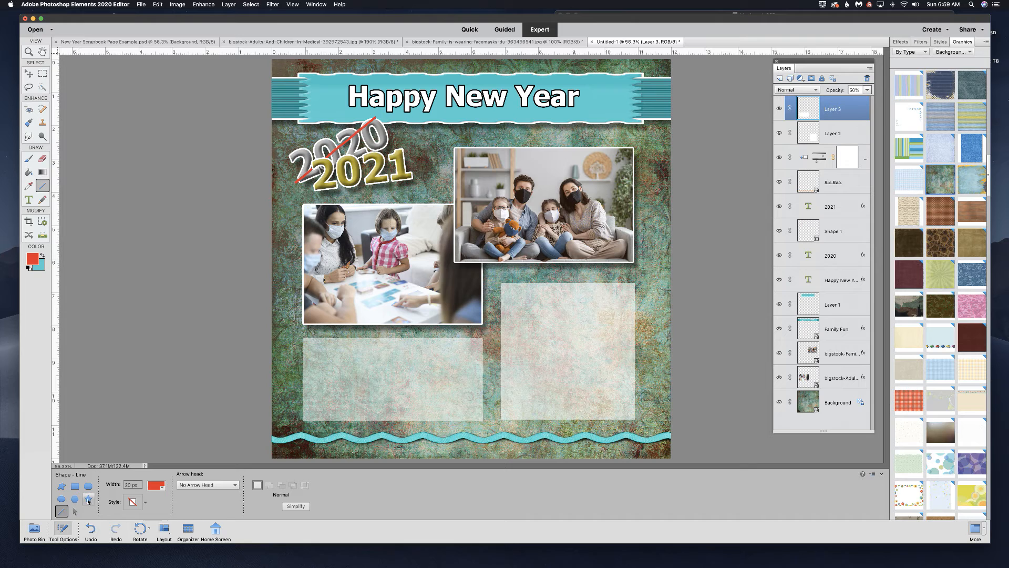
left_click(88, 499)
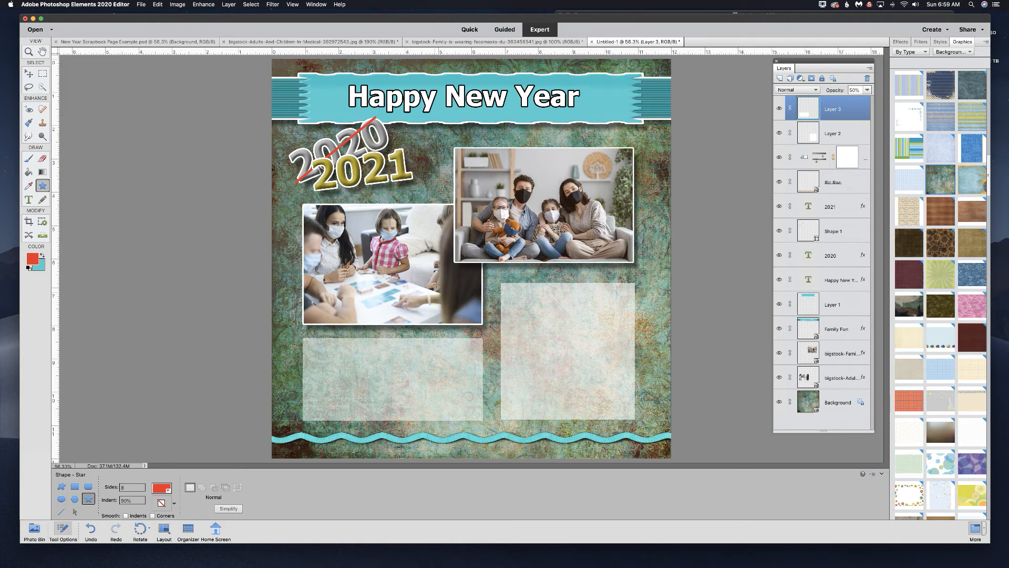
left_click_drag(449, 239, 485, 324)
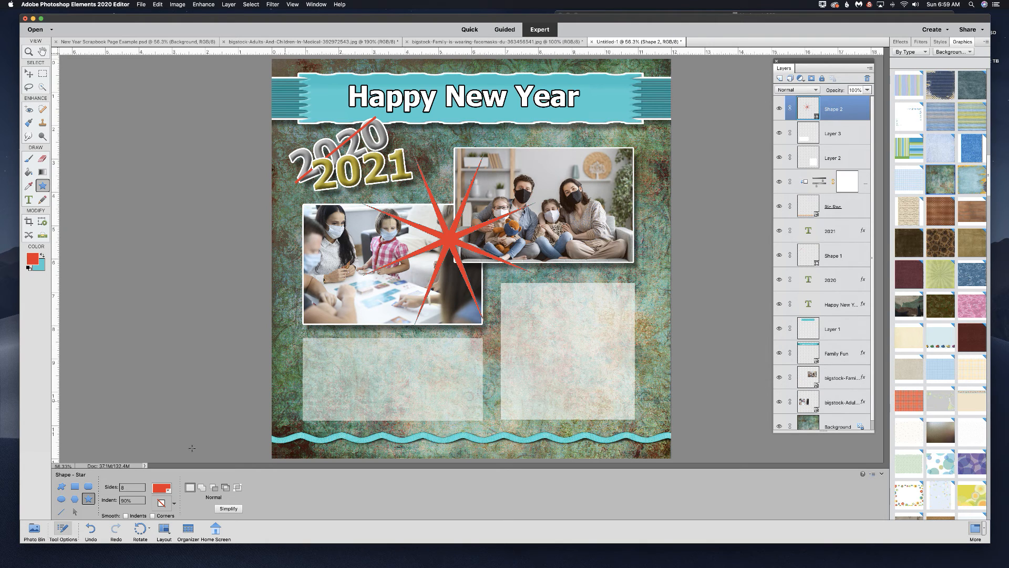
- Recolor the star pastel yellow and move it slightly down and to the right
left_click(163, 488)
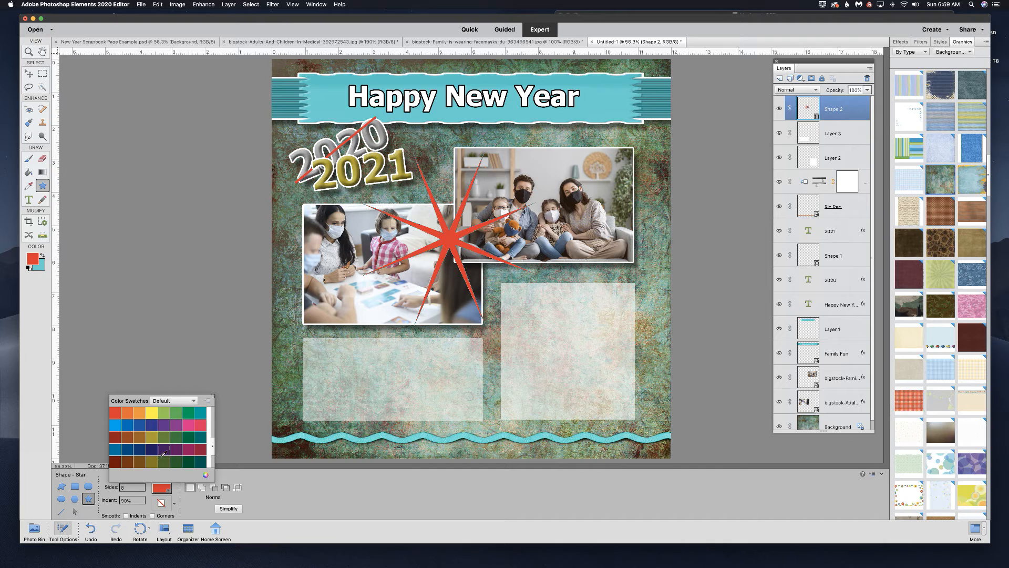
scroll(164, 445, "up", 5)
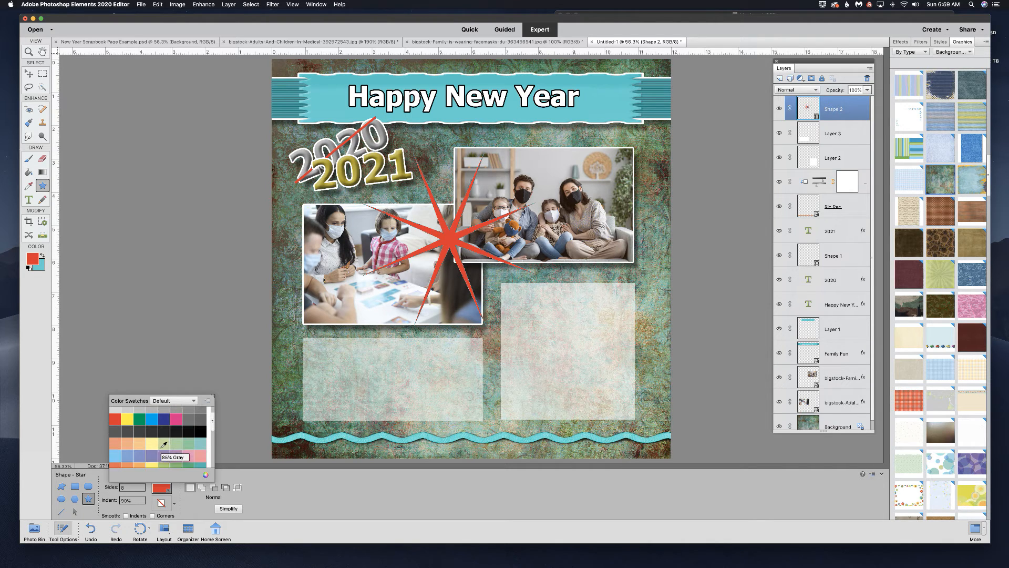
left_click(153, 444)
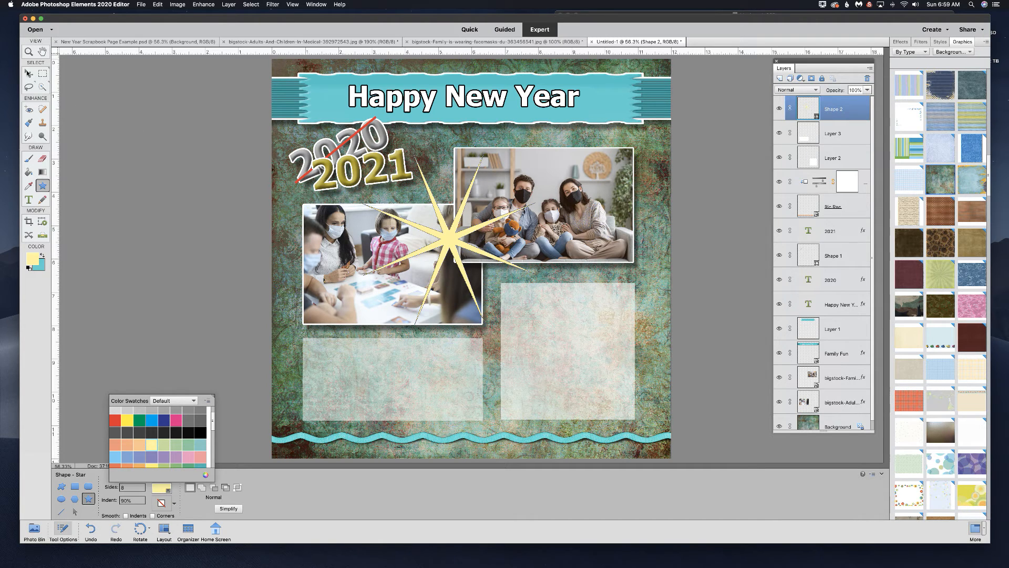
key("v")
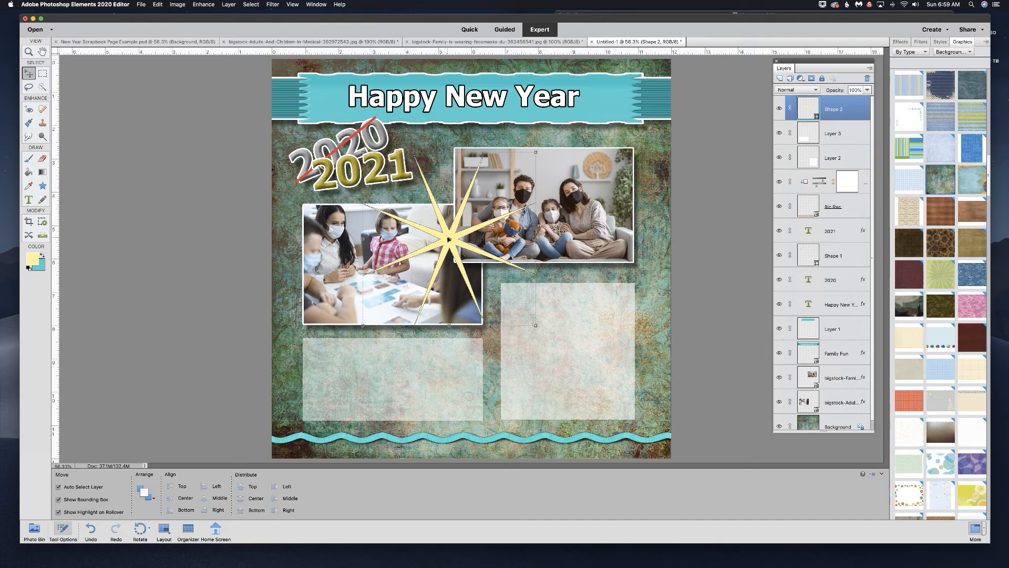
left_click_drag(449, 238, 468, 245)
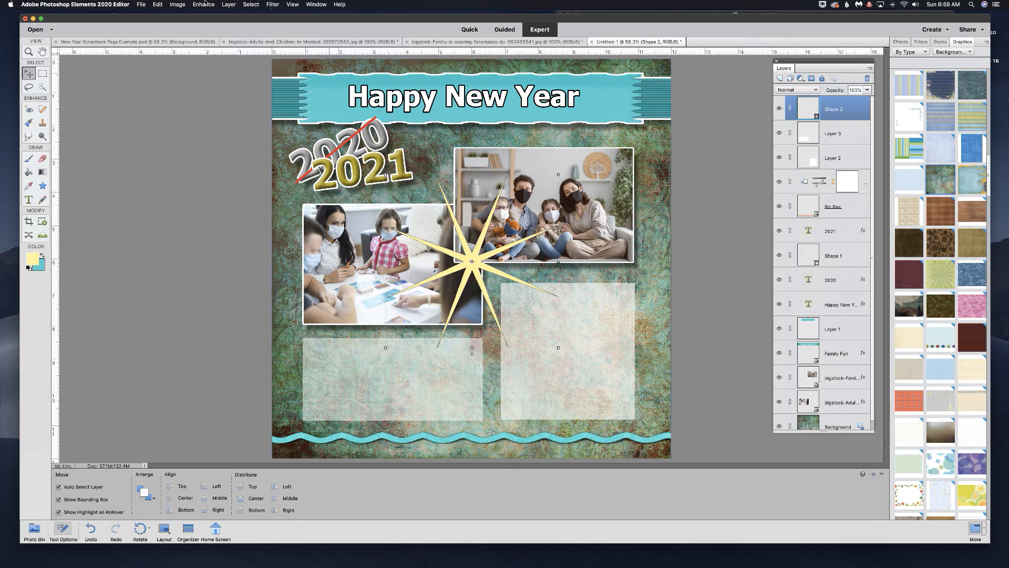
- Try rasterizing the star and distorting it with the Twirl filter at its page-centre position, and undo the twirl
left_click(272, 5)
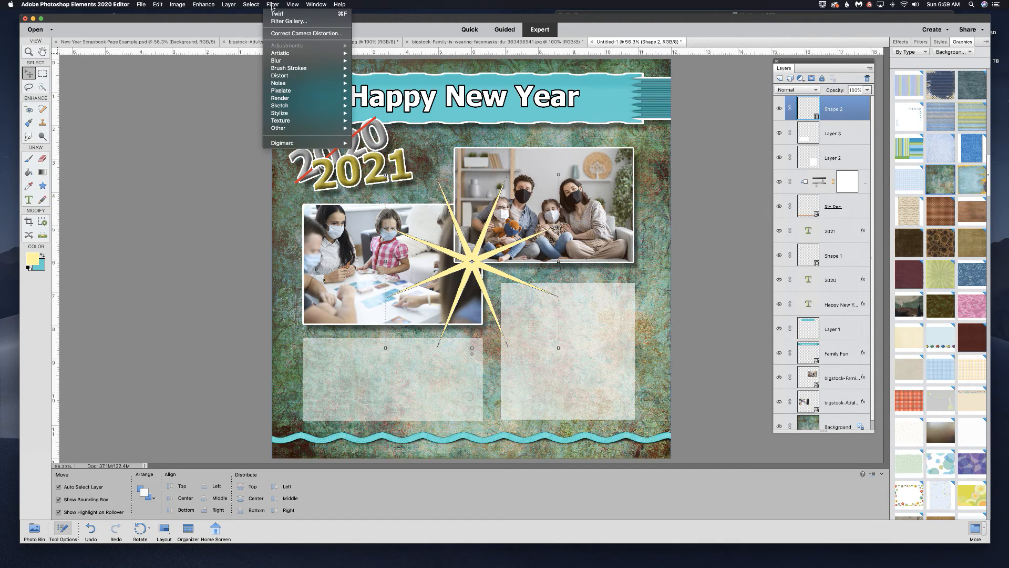
mouse_move(316, 76)
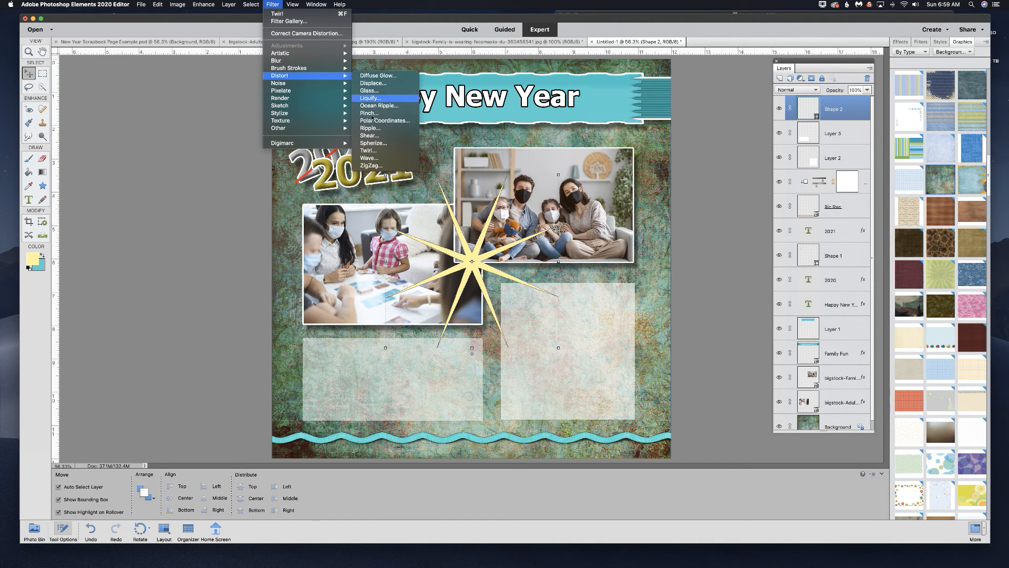
left_click(368, 150)
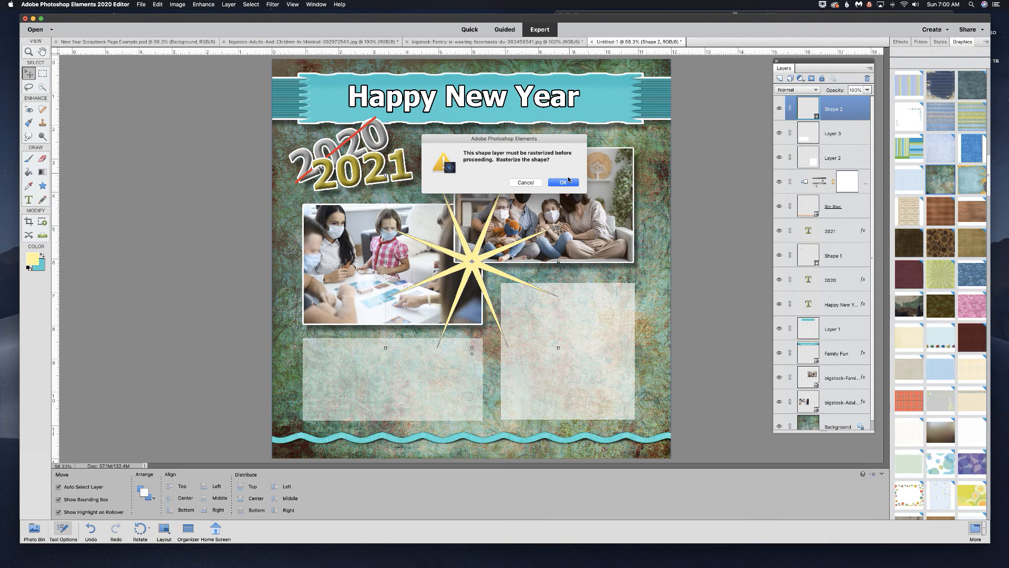
left_click(565, 182)
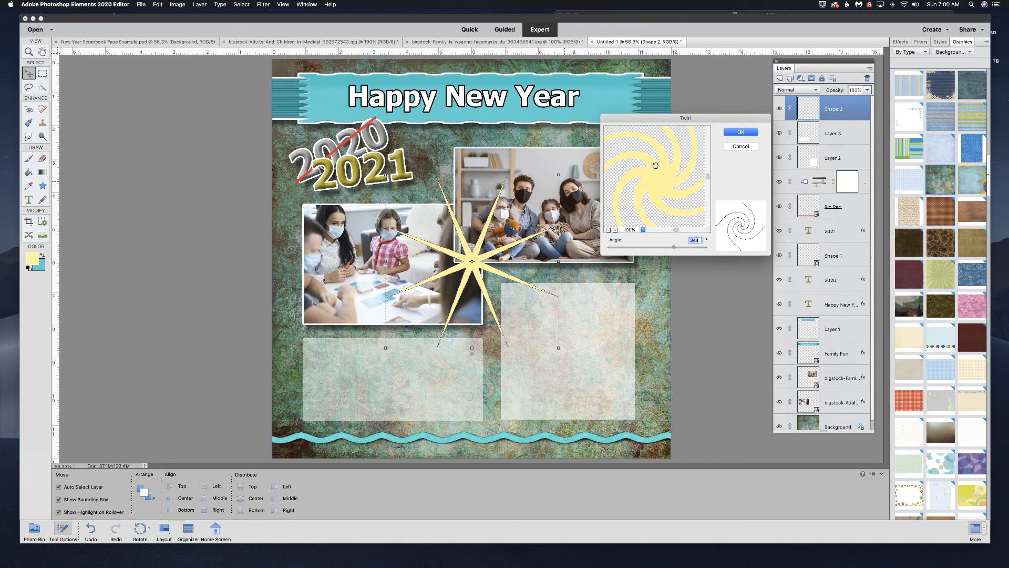
left_click(643, 232)
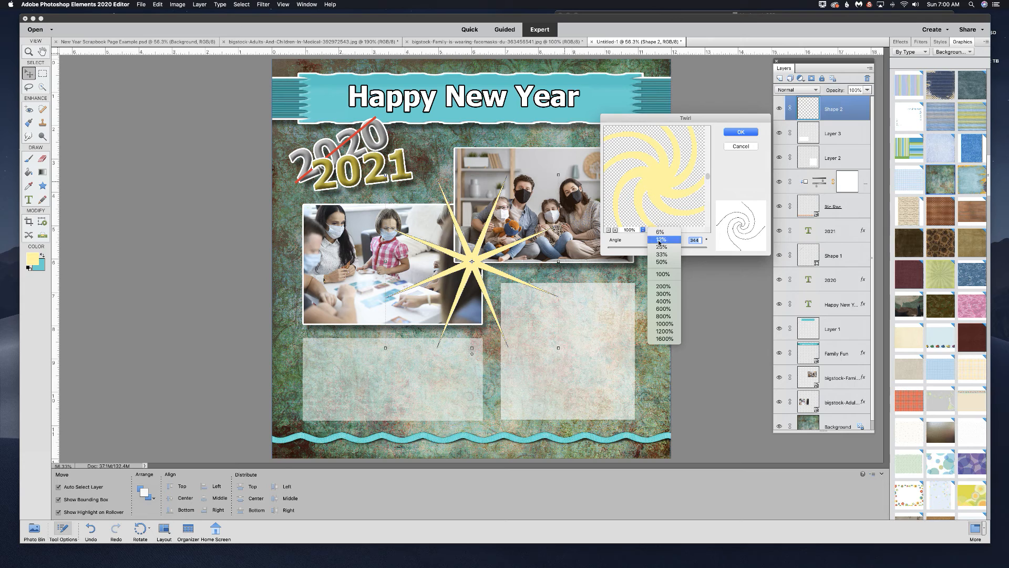
left_click(661, 246)
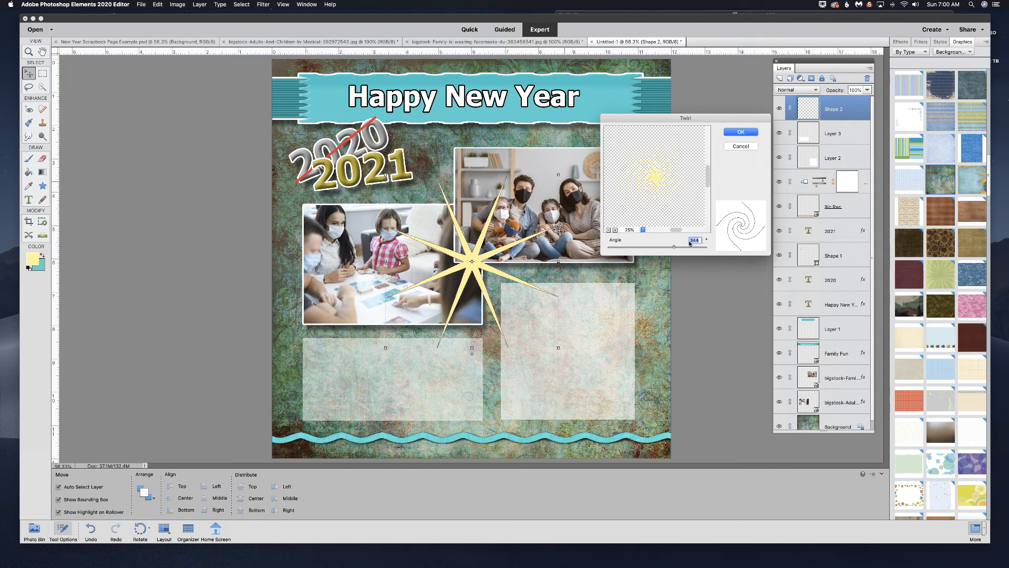
left_click_drag(674, 248, 644, 249)
left_click_drag(642, 247, 683, 248)
left_click(743, 131)
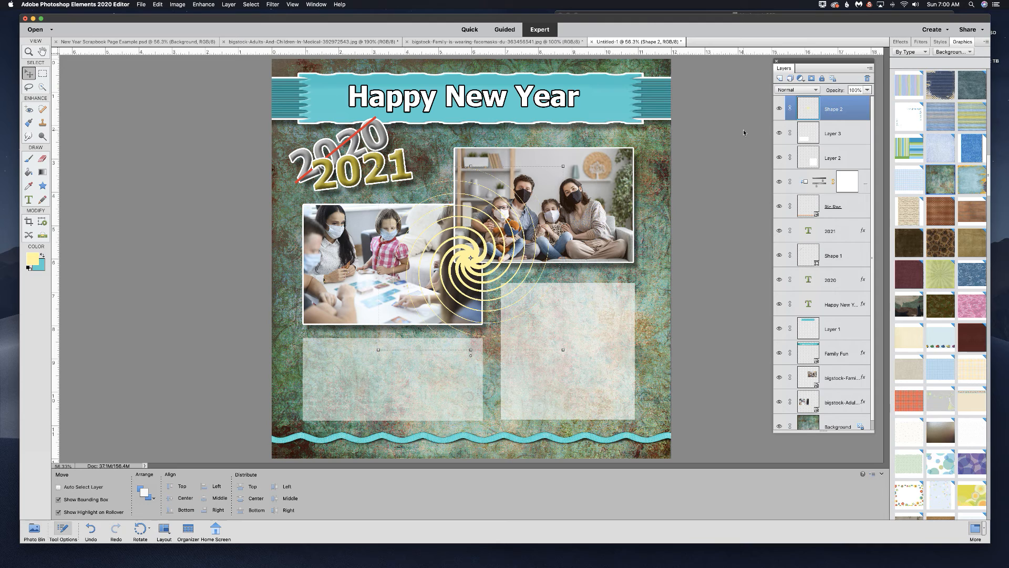
key("super+z")
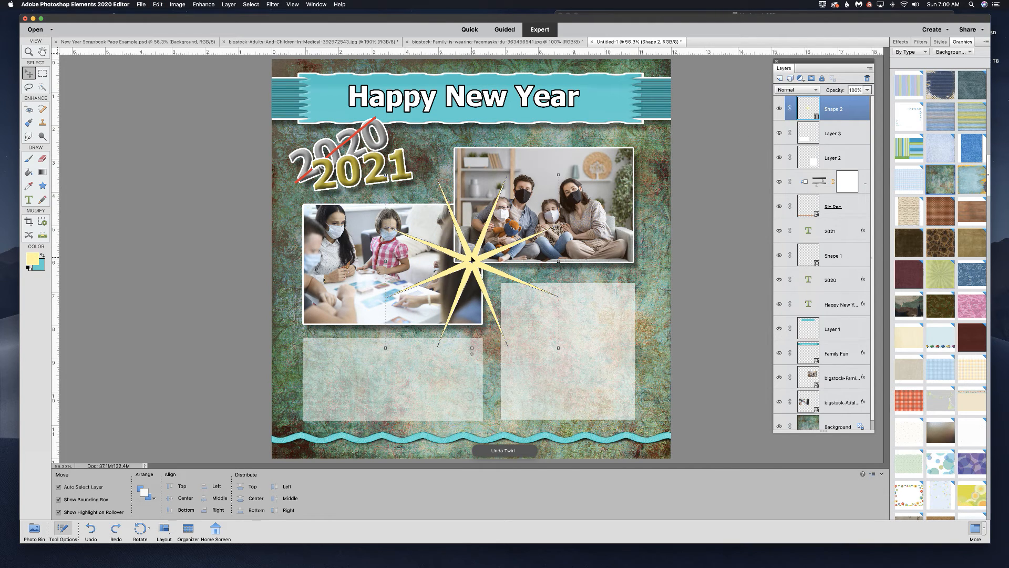
- Move the star left over the table photo, rasterize it and apply the Twirl distortion with an angle of 434 degrees
left_click_drag(403, 258, 299, 254)
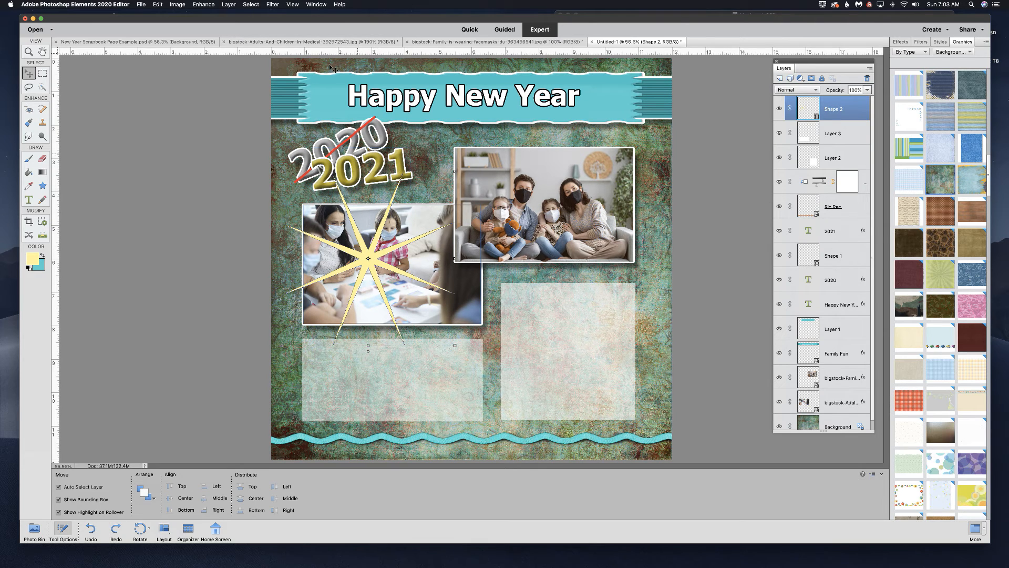
left_click(271, 4)
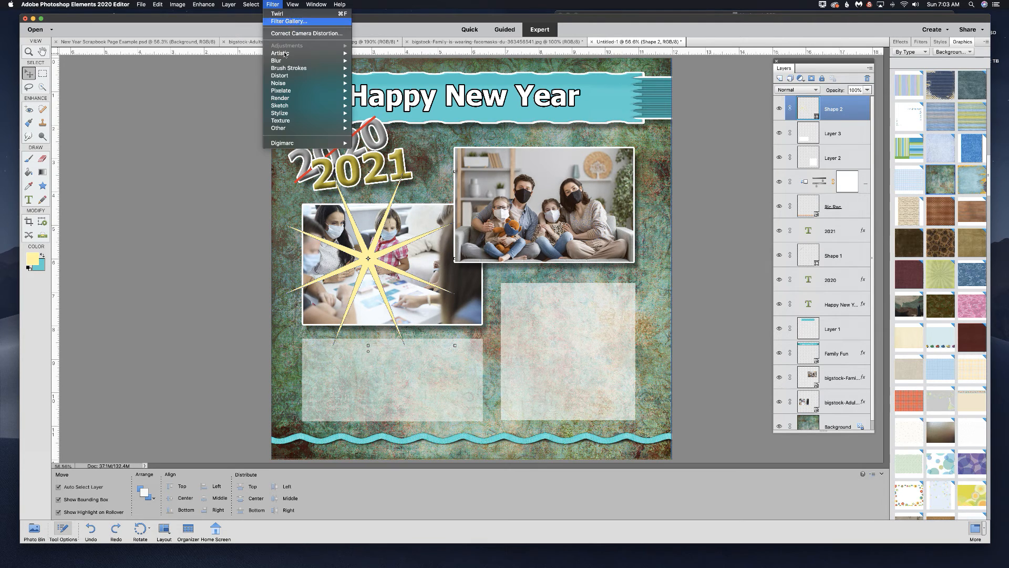
mouse_move(297, 78)
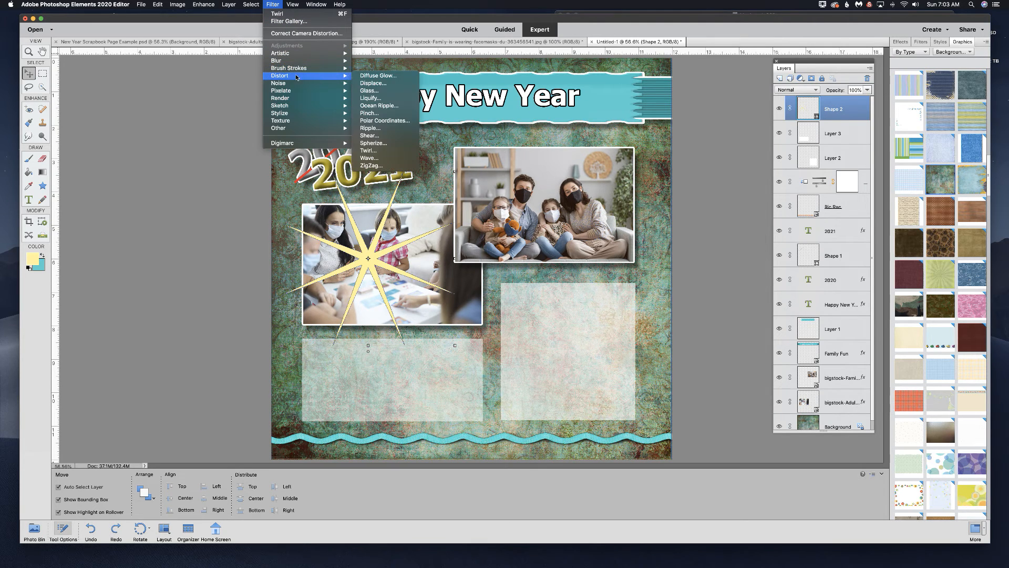
left_click(375, 149)
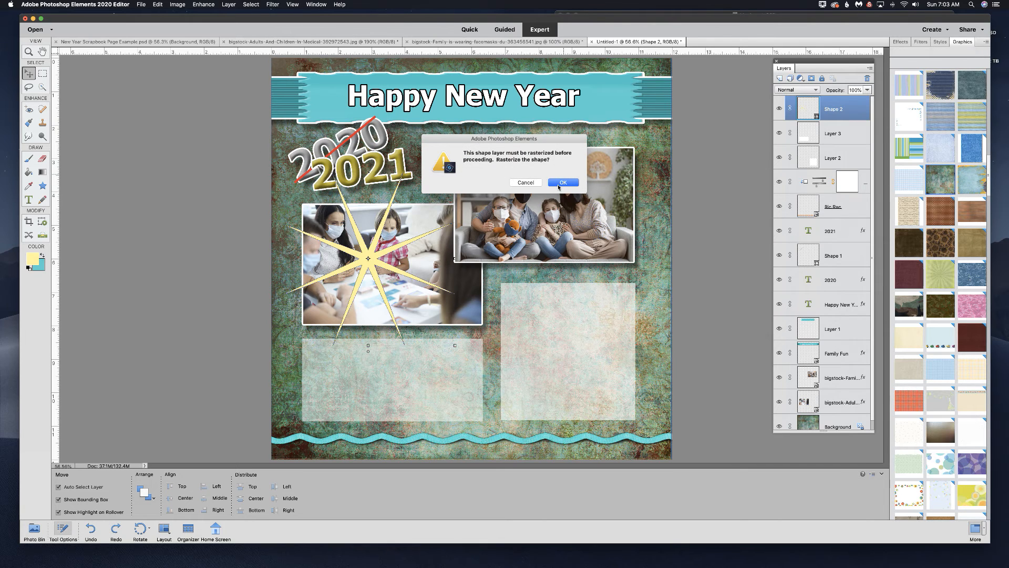
left_click(563, 183)
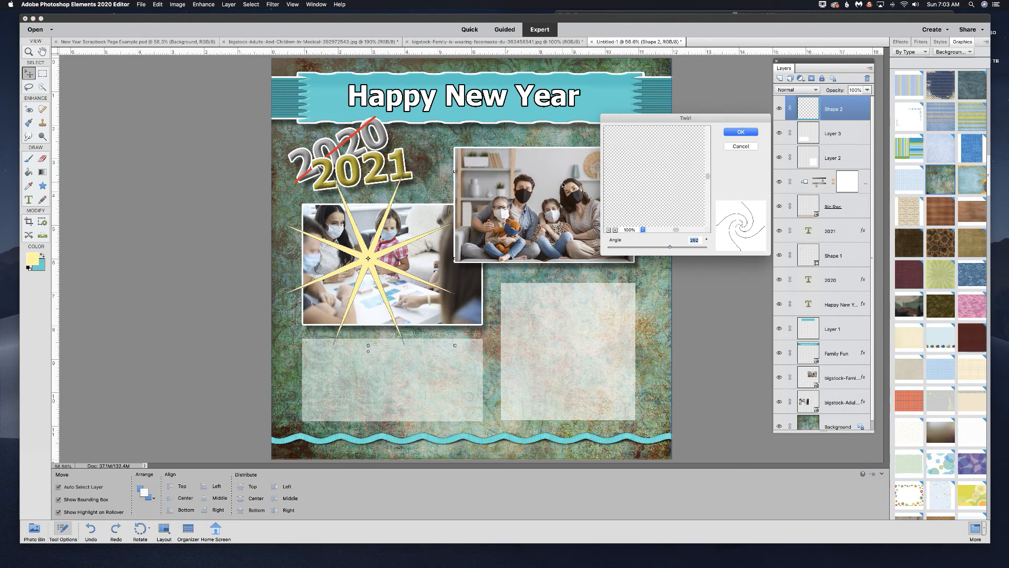
left_click(643, 230)
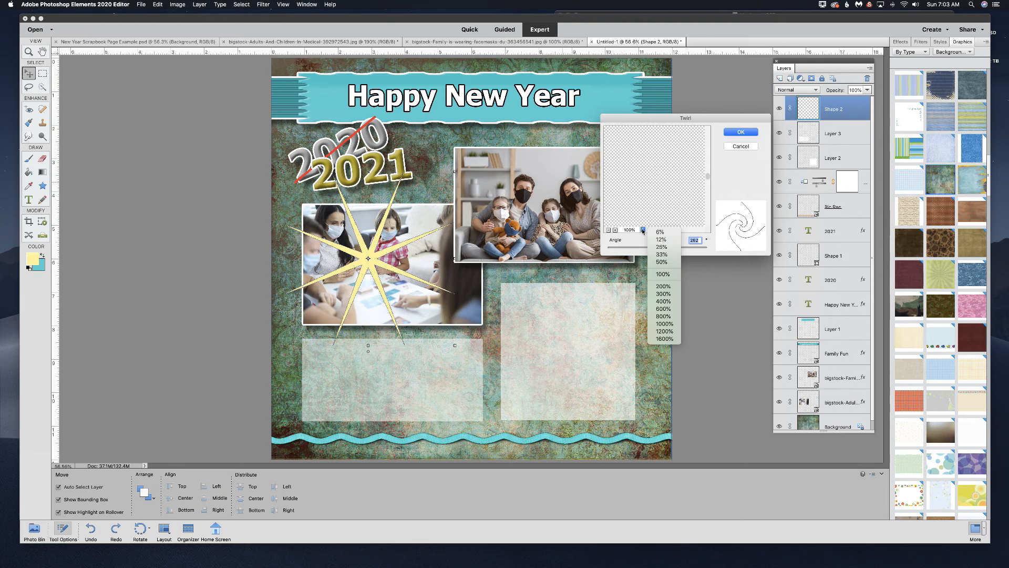
left_click(661, 247)
left_click_drag(670, 247, 674, 247)
mouse_move(643, 153)
left_mouse_down()
mouse_move(657, 172)
mouse_move(683, 160)
mouse_move(657, 158)
left_mouse_up()
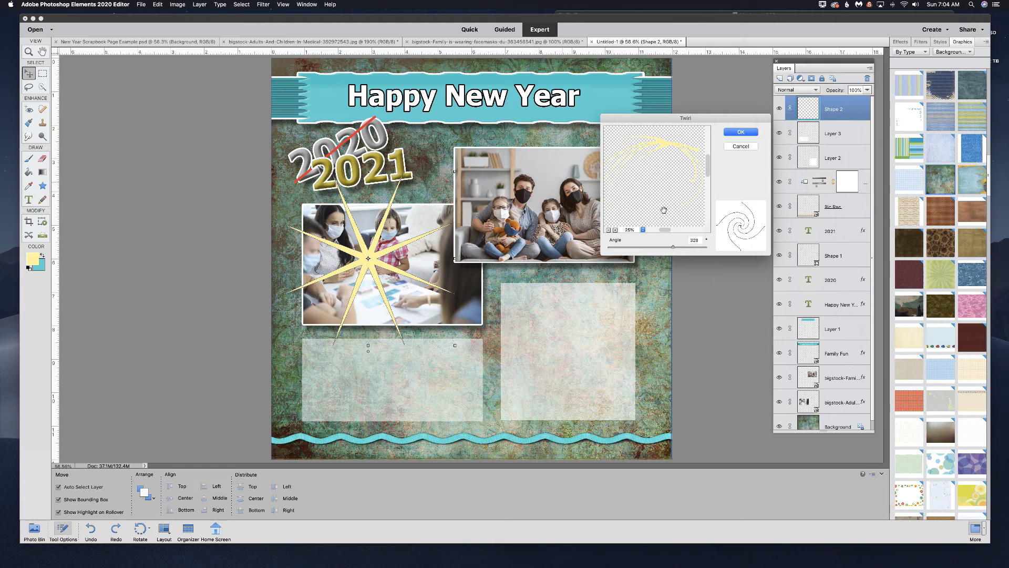
left_click_drag(673, 248, 678, 250)
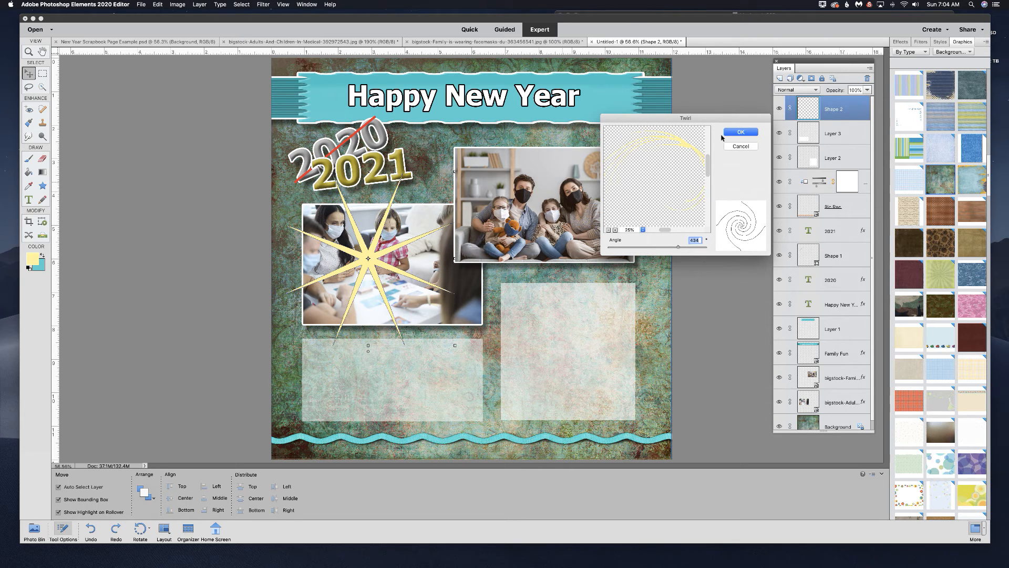
left_click(742, 133)
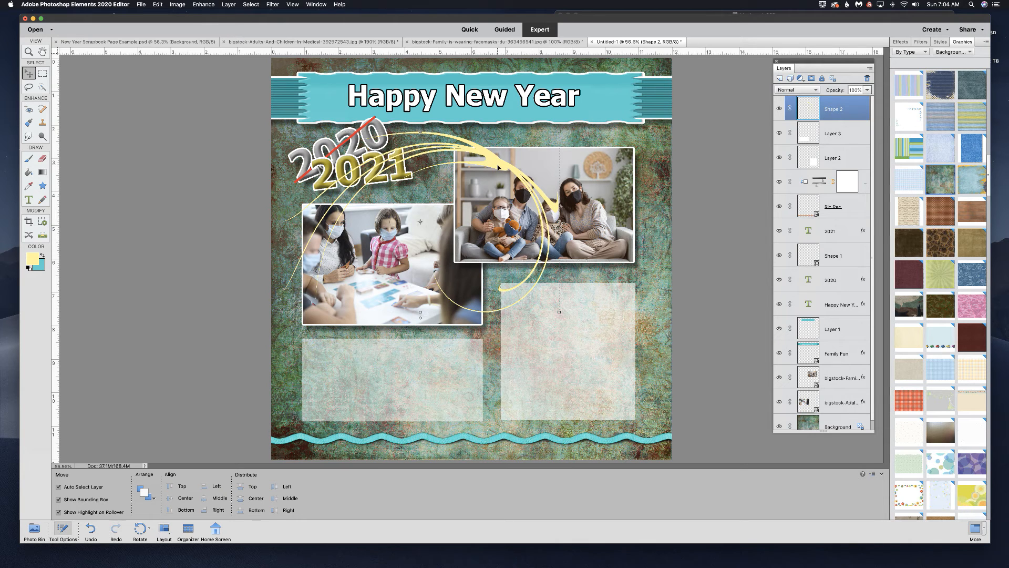
- Move the twirled star swirl over the sofa family photo's upper-right corner, scale it to 87.25% and rotate it 10.41 degrees
left_click_drag(526, 166, 618, 152)
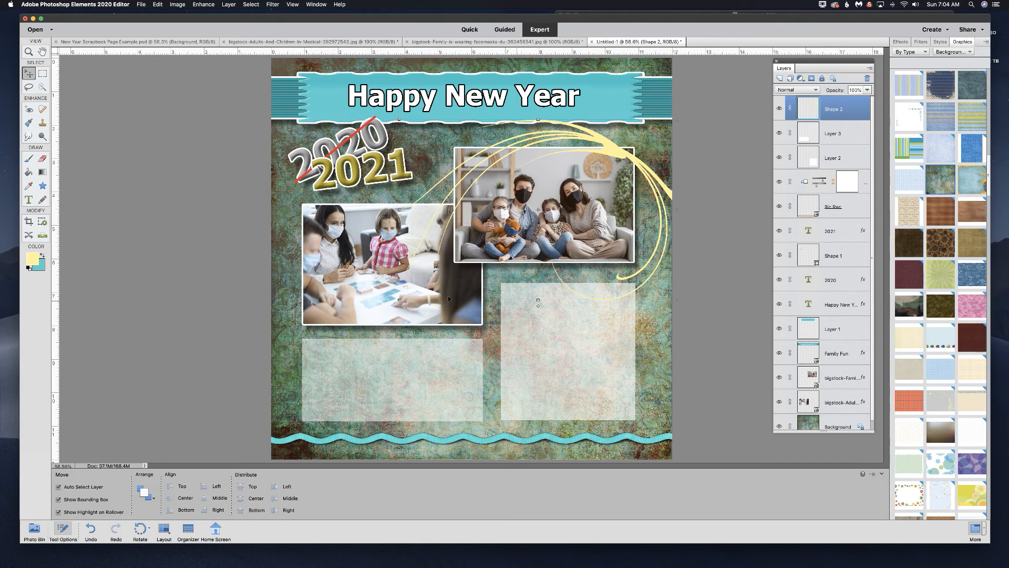
left_click_drag(400, 300, 439, 284)
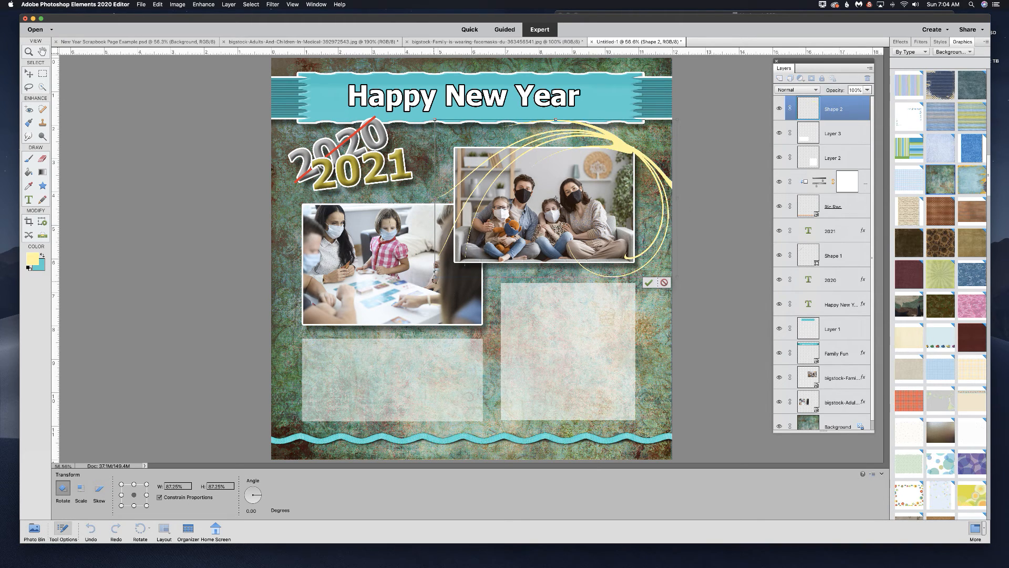
left_click_drag(427, 263, 423, 254)
left_click_drag(632, 160, 632, 158)
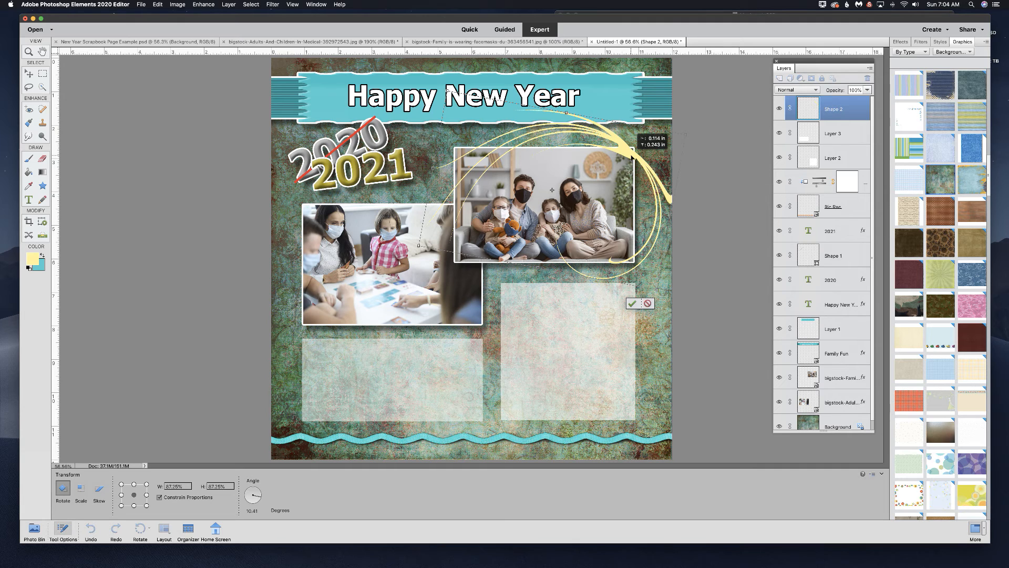
left_click_drag(632, 157, 631, 153)
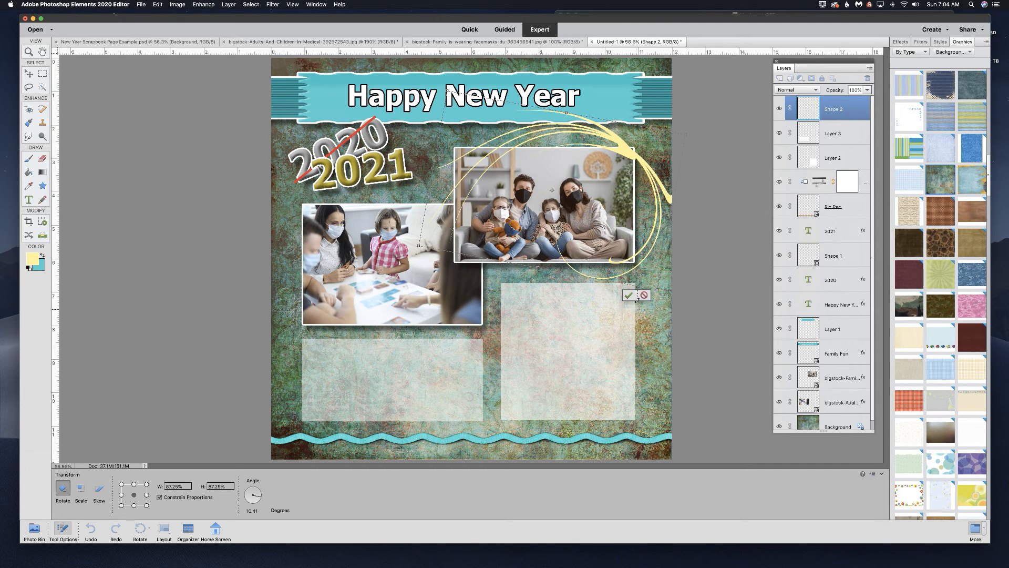
left_click(629, 295)
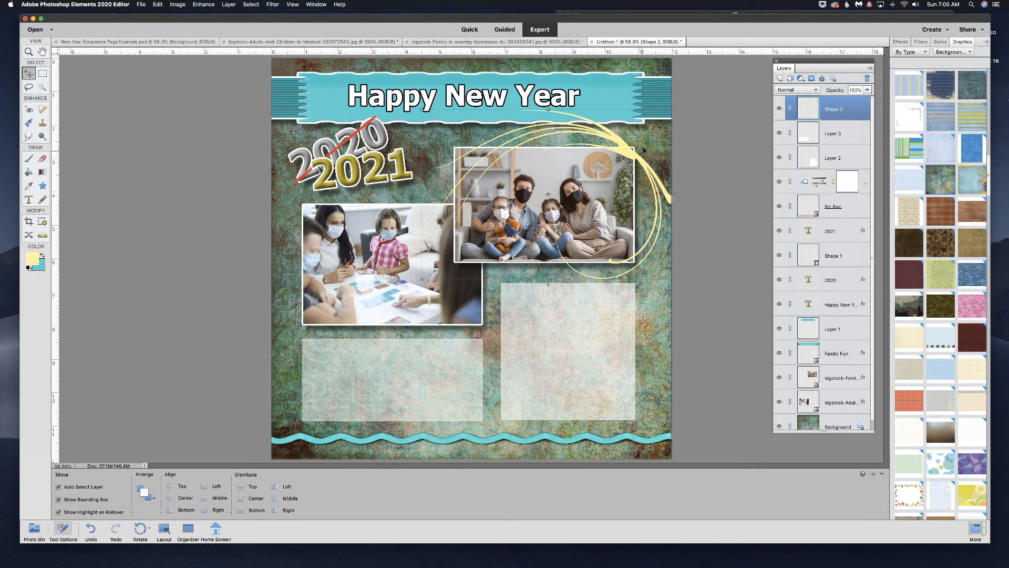
- Add a layer mask to the swirl and fill a rectangular area inside the sofa photo's upper-right corner with black on the mask, then deselect
left_click(811, 79)
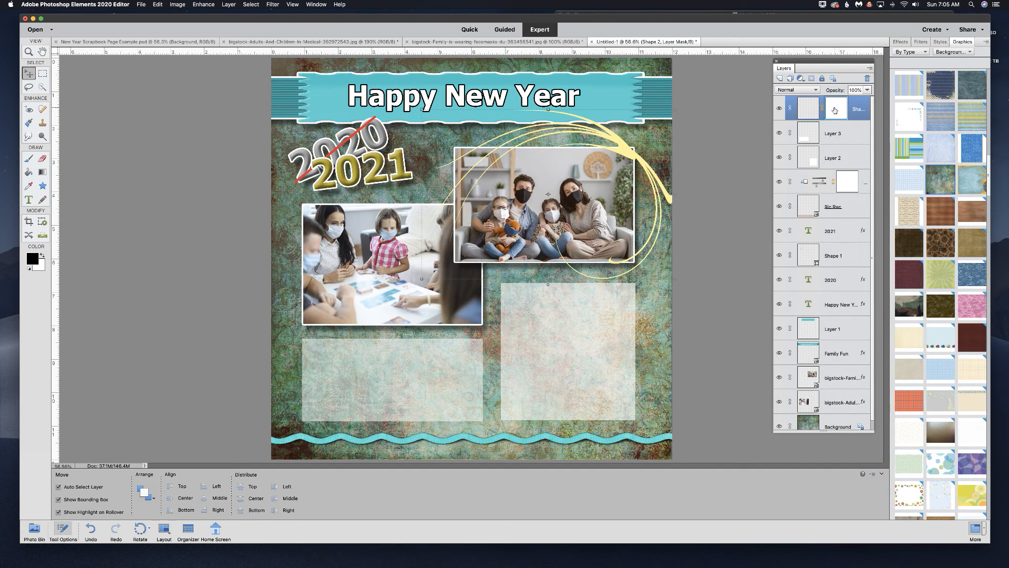
key("super")
key("super+equal")
key("super+equal")
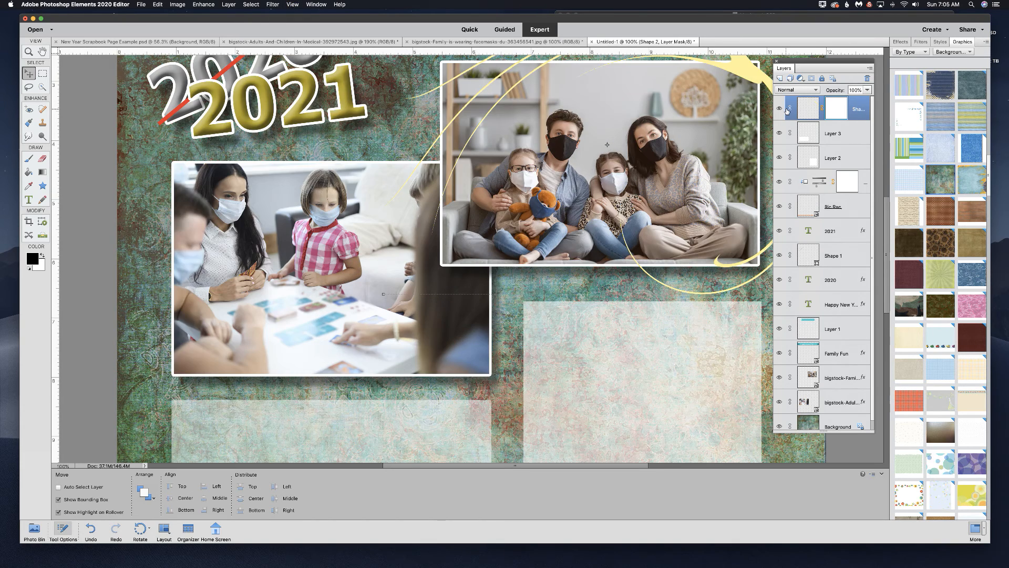
key("super+equal")
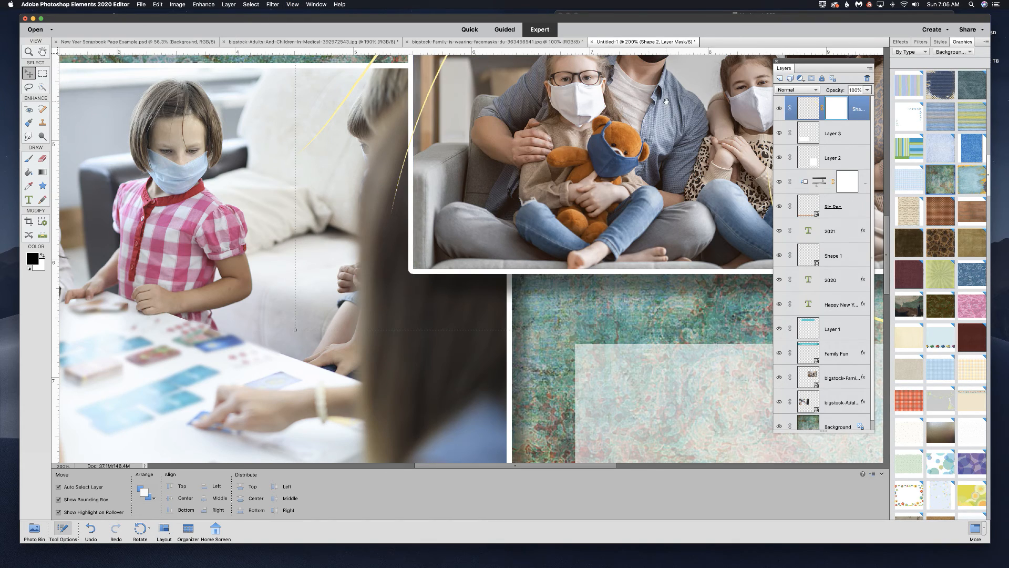
left_click_drag(656, 116, 423, 265)
left_click_drag(632, 127, 476, 239)
left_click_drag(630, 153, 616, 163)
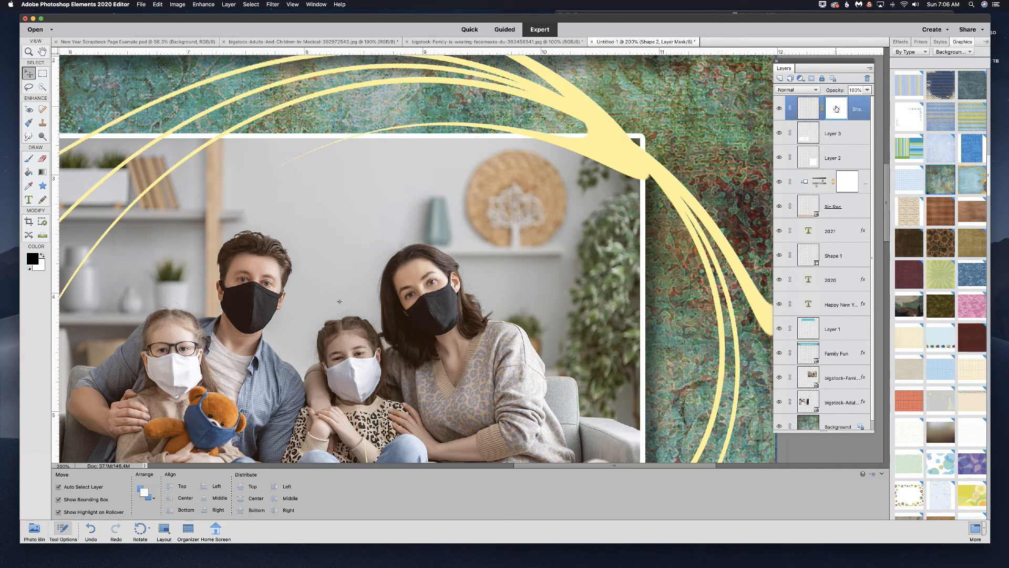
left_click(43, 74)
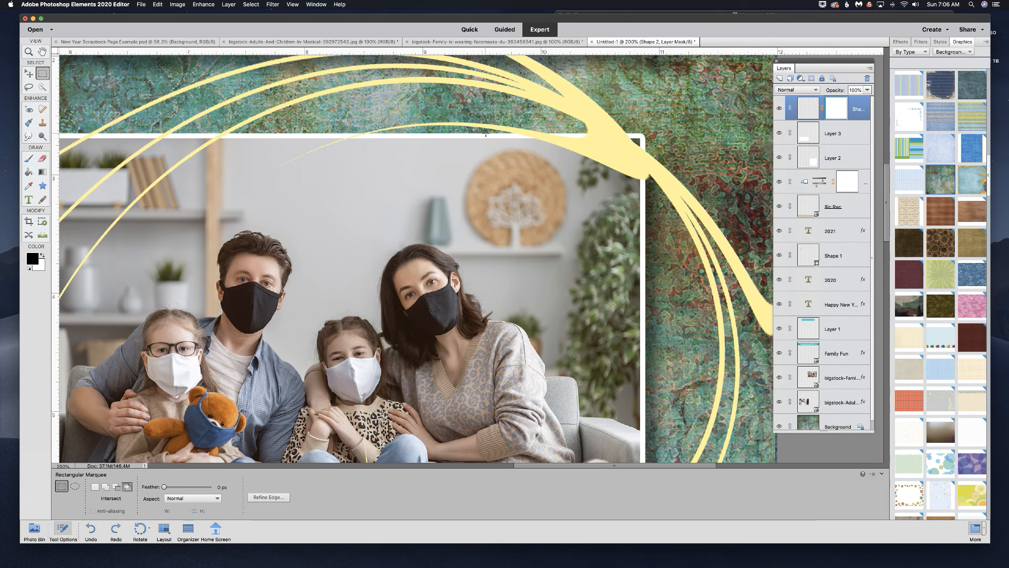
left_click_drag(485, 134, 645, 245)
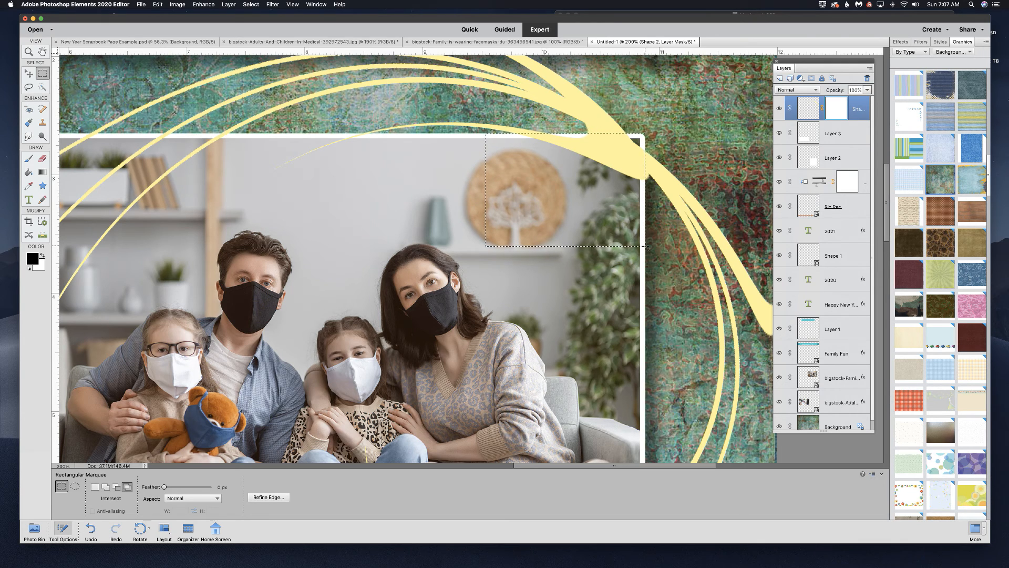
key("shift")
key("shift+BackSpace")
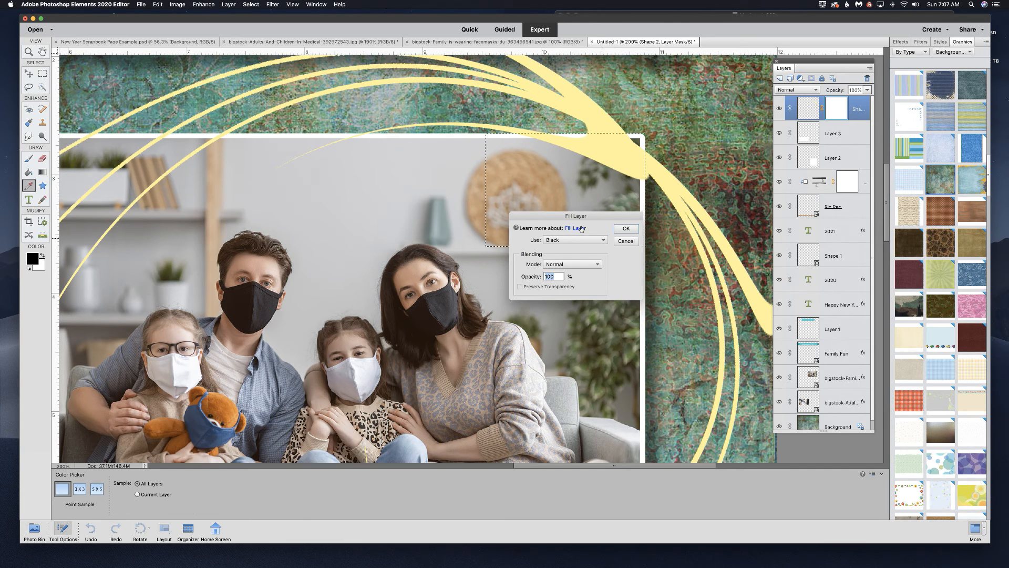
left_click(626, 228)
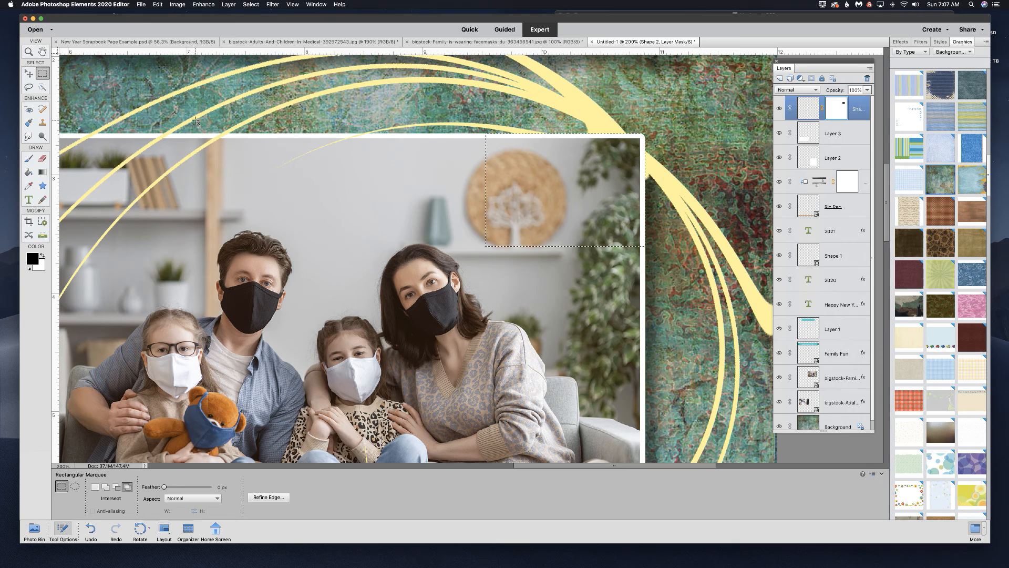
key("b")
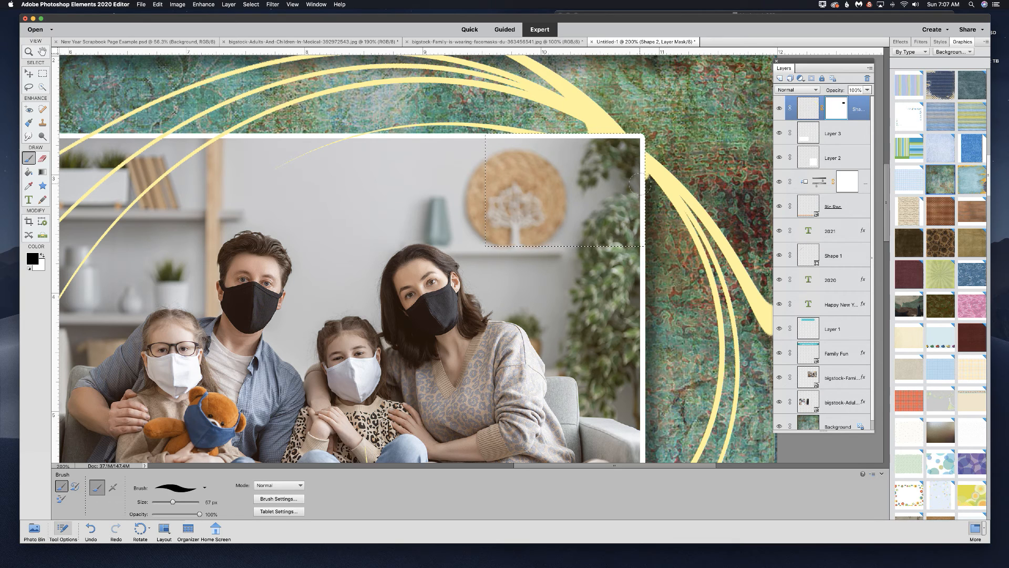
key("super+d")
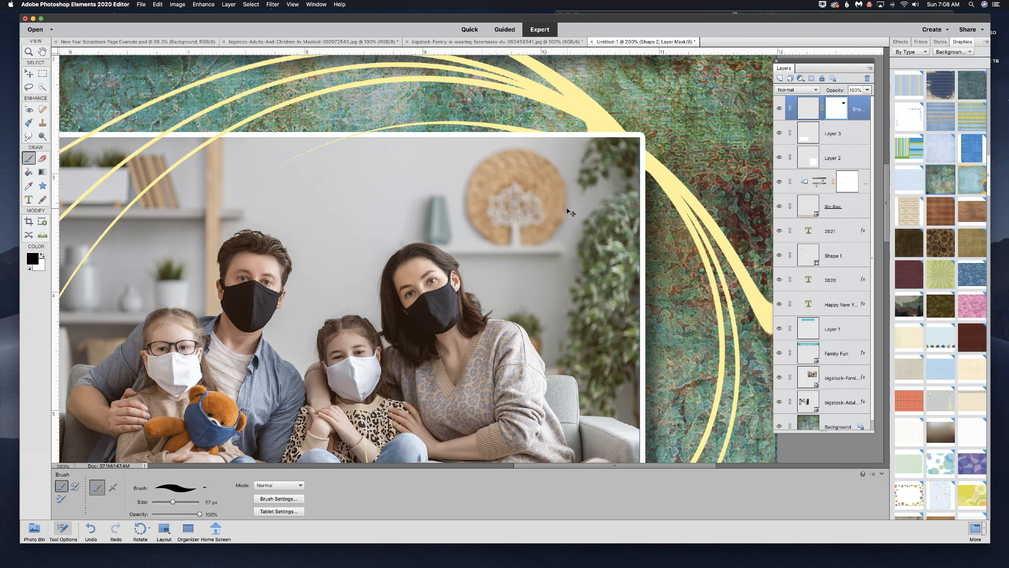
key("super+0")
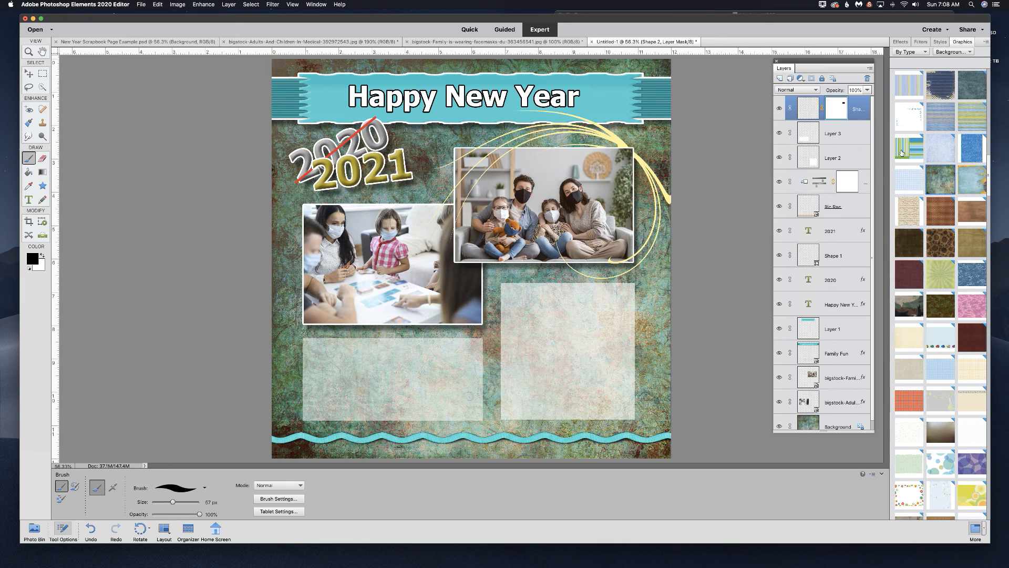
- Duplicate the masked swirl layer, move the copy over the table photo and rotate it to -83.01 degrees
left_click(809, 109)
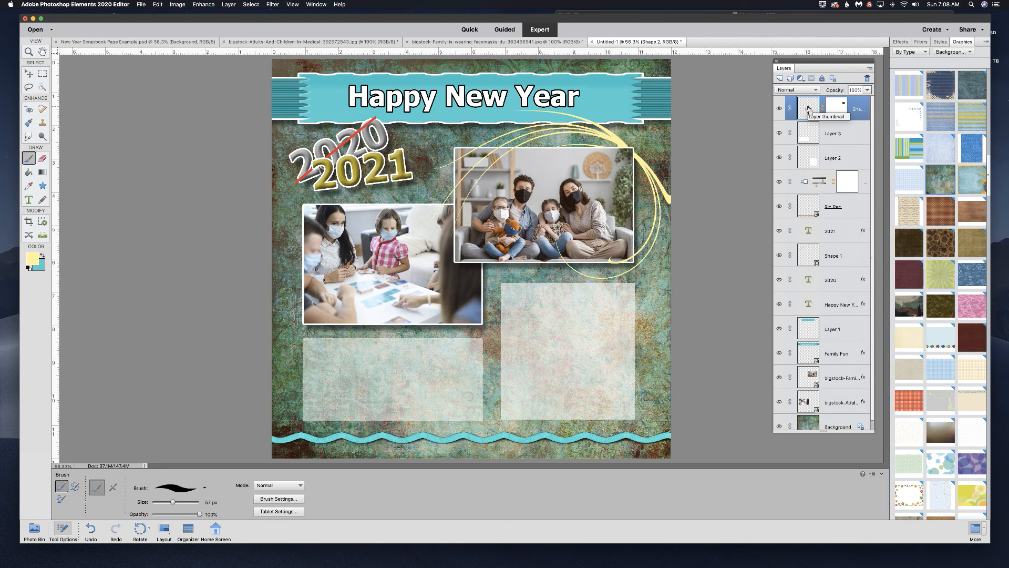
key("super+j")
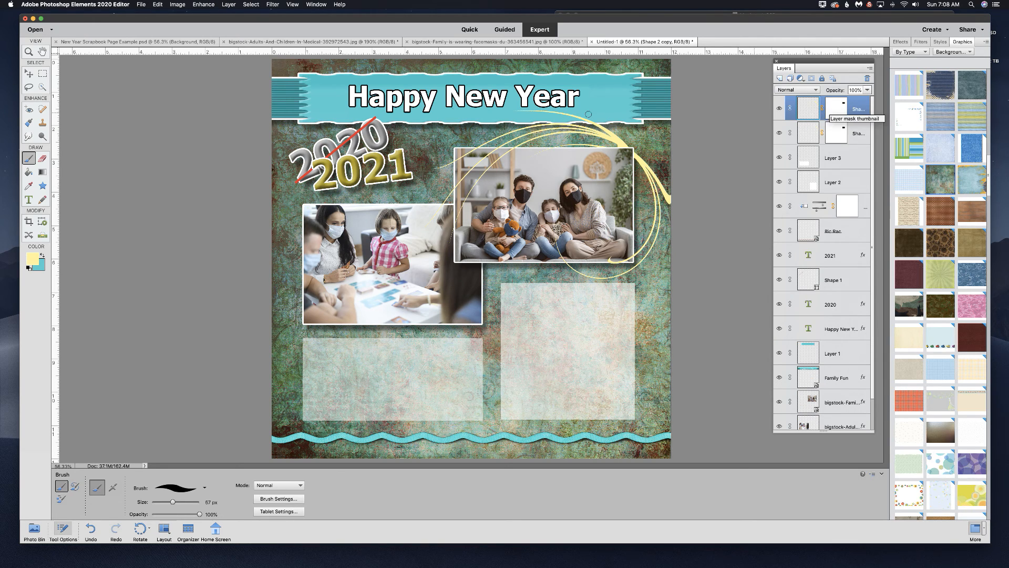
left_click(30, 76)
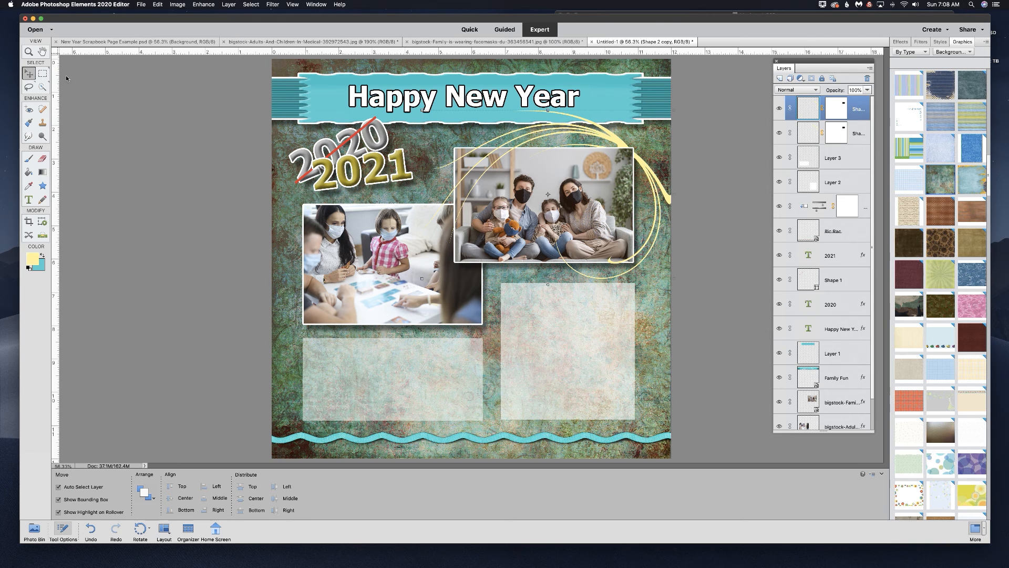
left_click_drag(427, 189, 393, 213)
left_click_drag(464, 349, 452, 267)
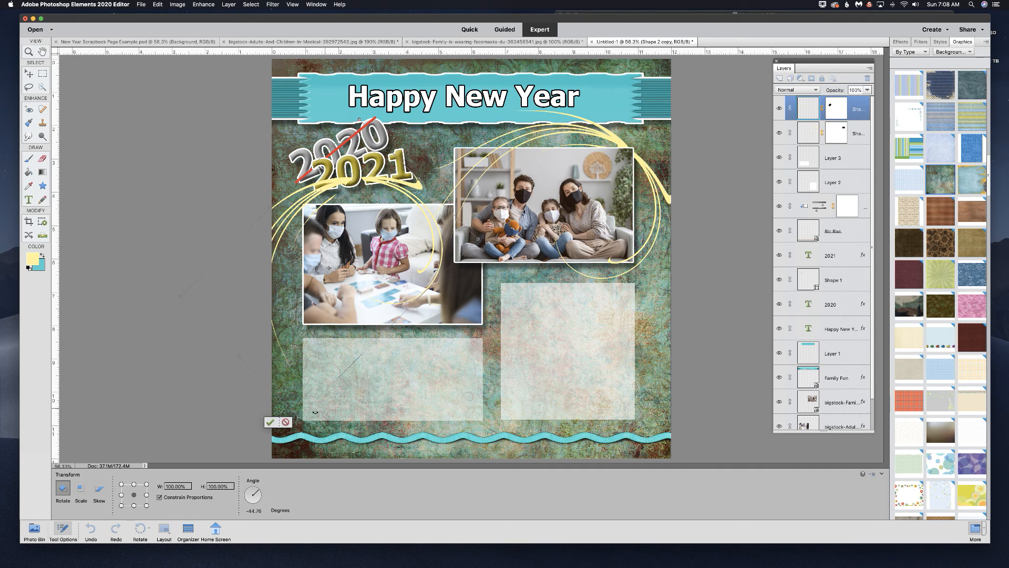
left_click_drag(296, 418, 398, 404)
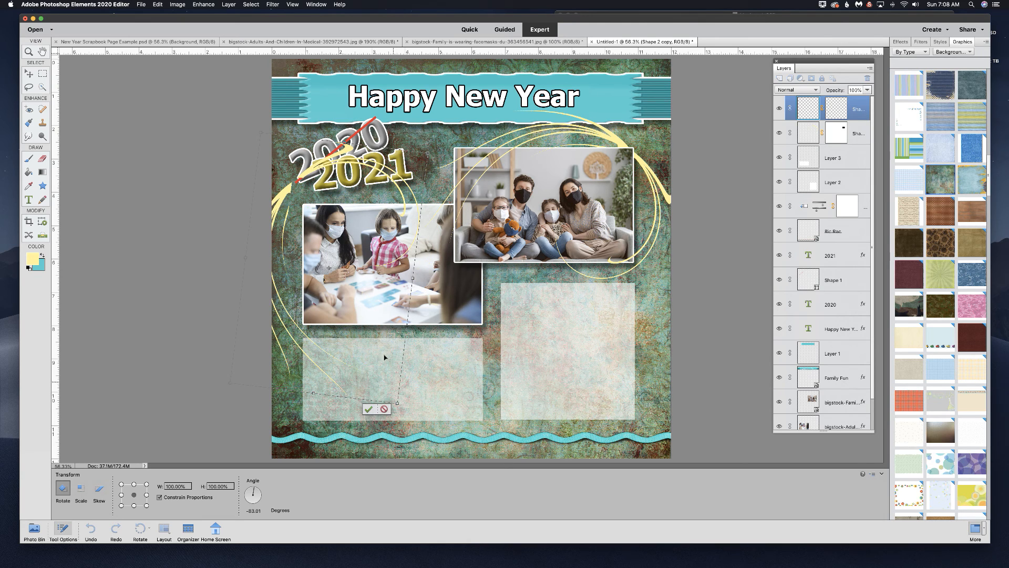
- Scale the swirl copy to about 74% width and 93% height and position it around the table photo's upper-left corner
left_click_drag(397, 405, 364, 327)
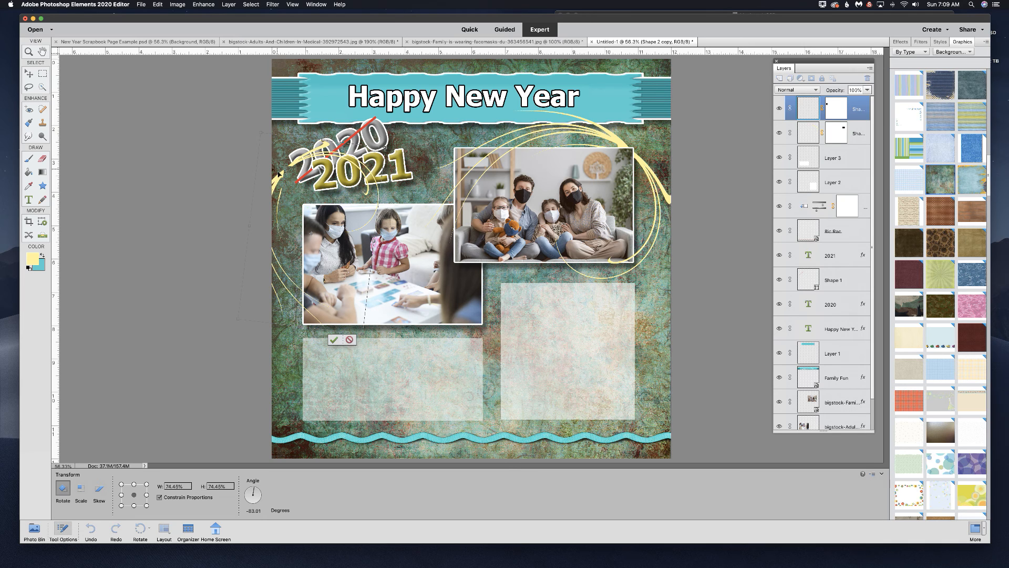
left_click_drag(323, 140, 353, 186)
left_click_drag(312, 221, 302, 211)
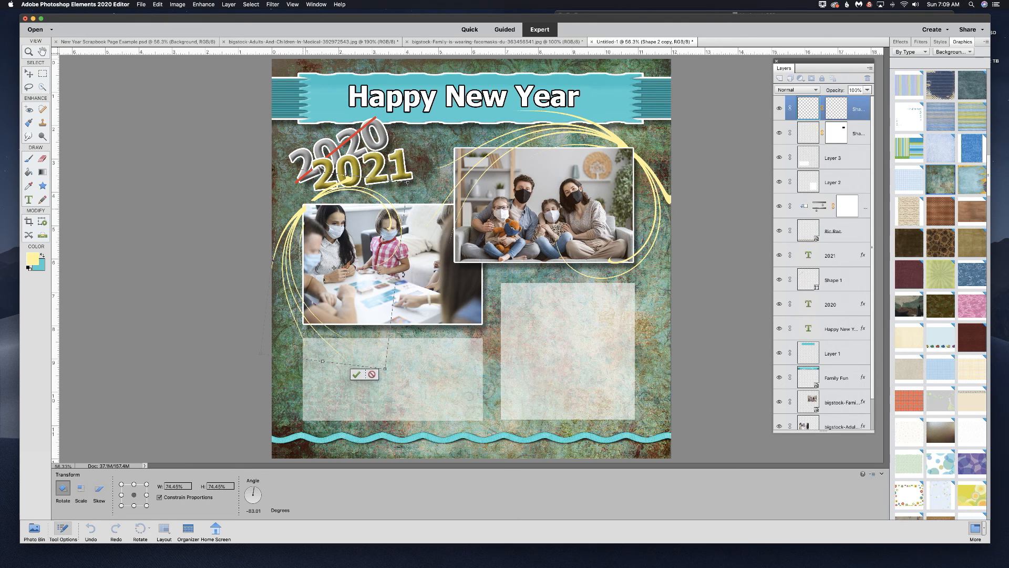
left_click_drag(397, 277, 428, 283)
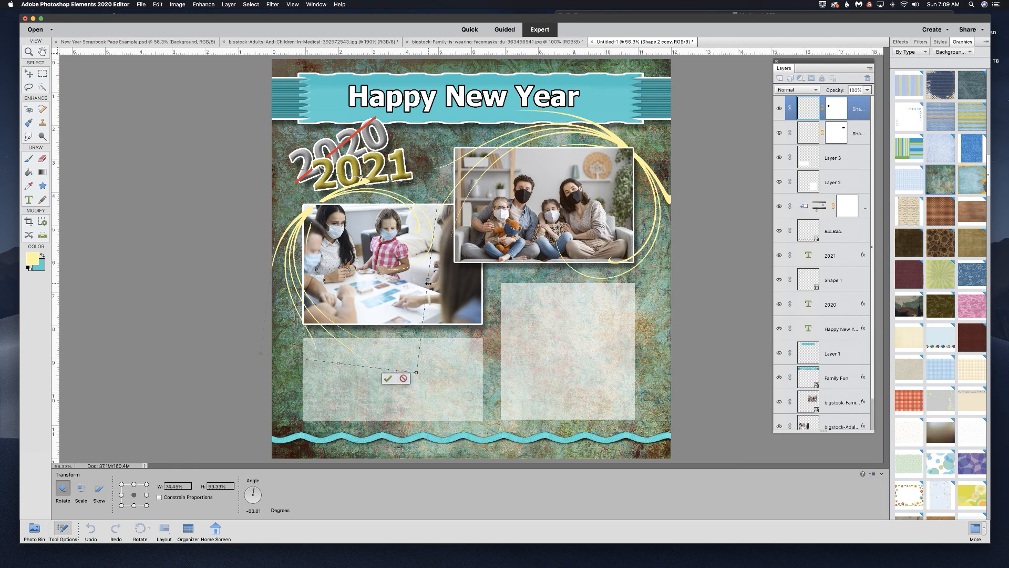
left_click_drag(307, 212, 305, 214)
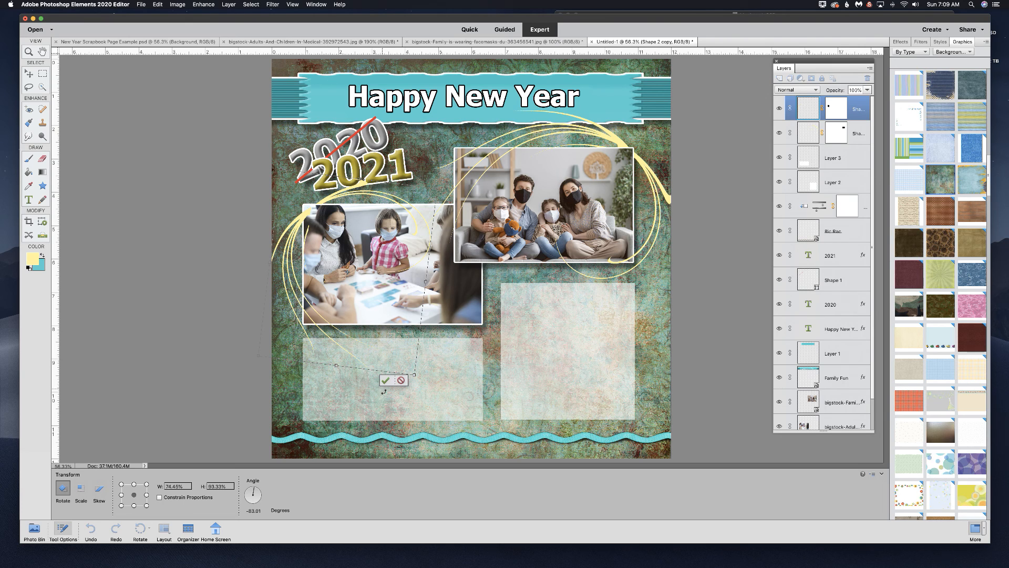
key("Return")
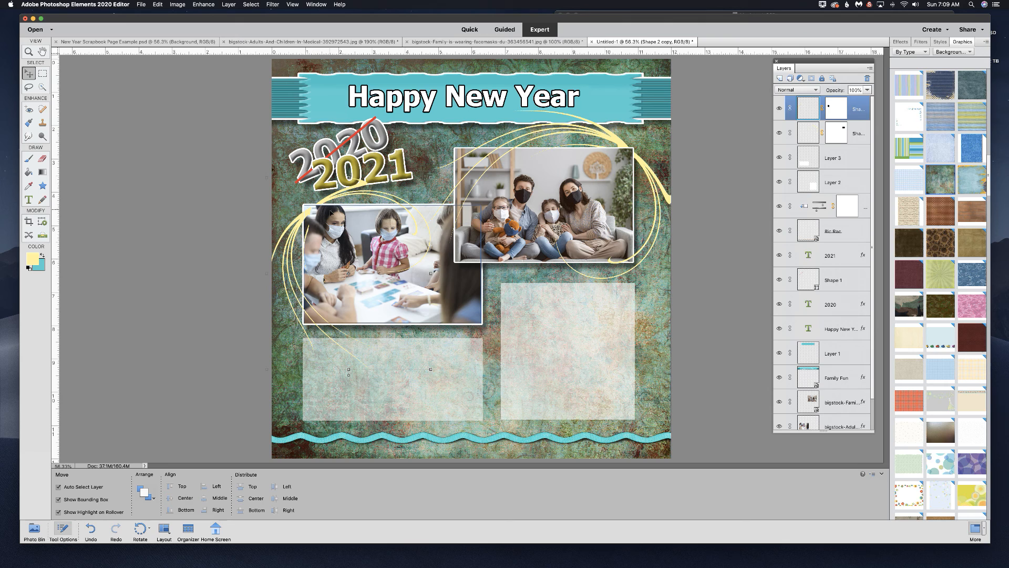
- Fill a rectangular area inside the table photo's upper-left corner with black on the swirl copy's layer mask
left_click(833, 110)
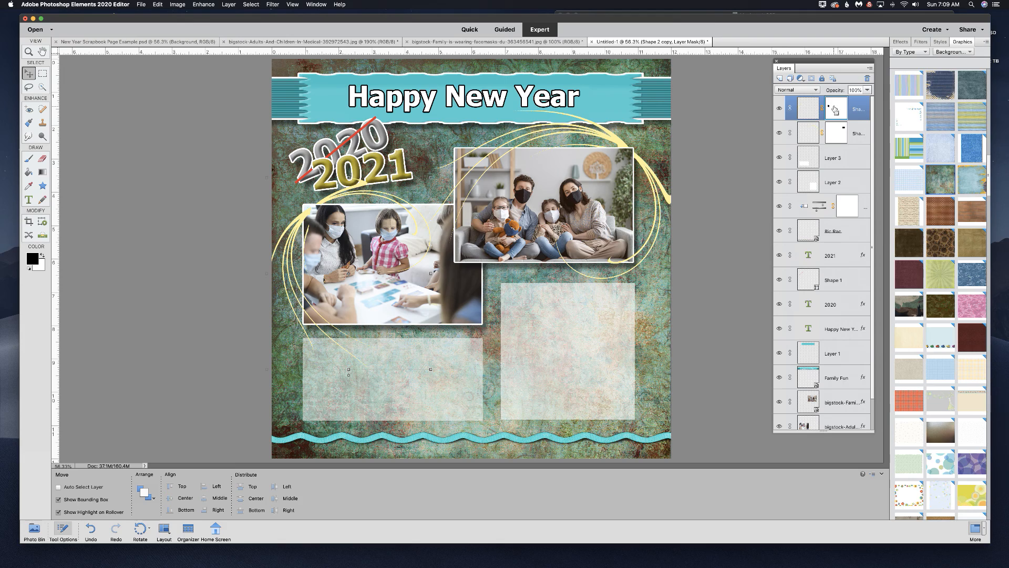
key("super+equal")
key("super+equal")
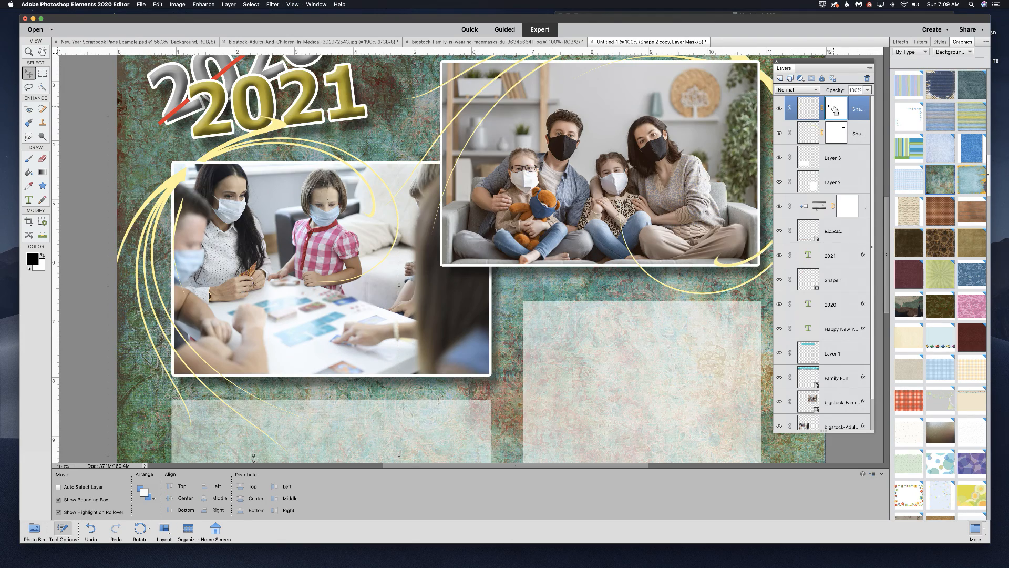
key("super+equal")
left_click_drag(258, 152, 729, 239)
left_click_drag(430, 206, 458, 196)
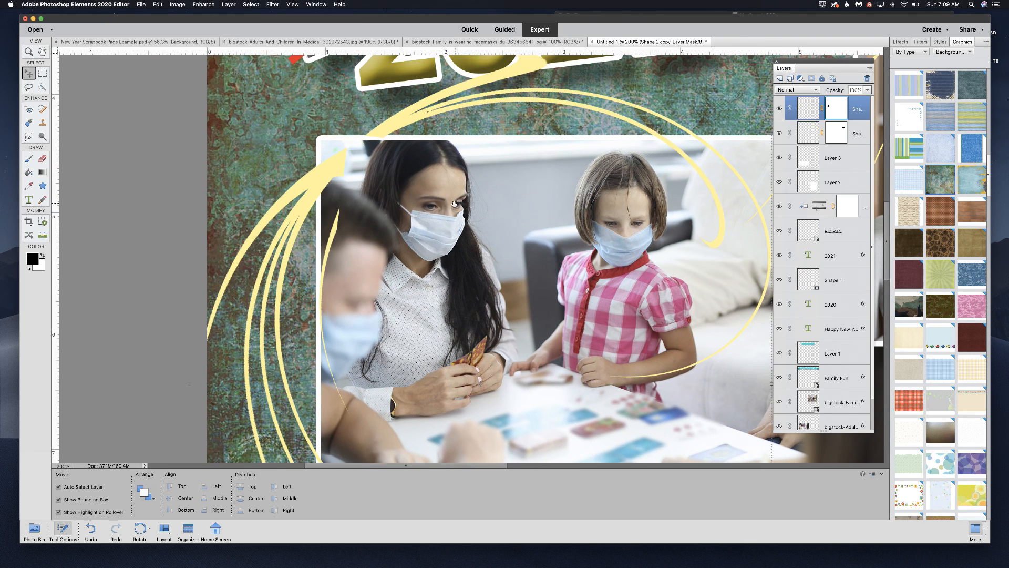
left_click(43, 75)
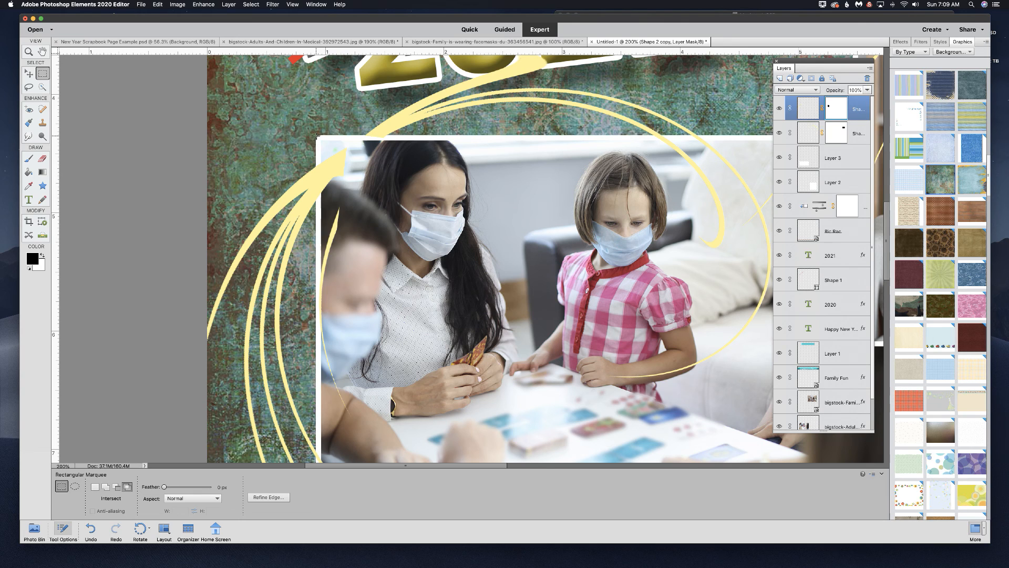
left_click_drag(342, 163, 501, 423)
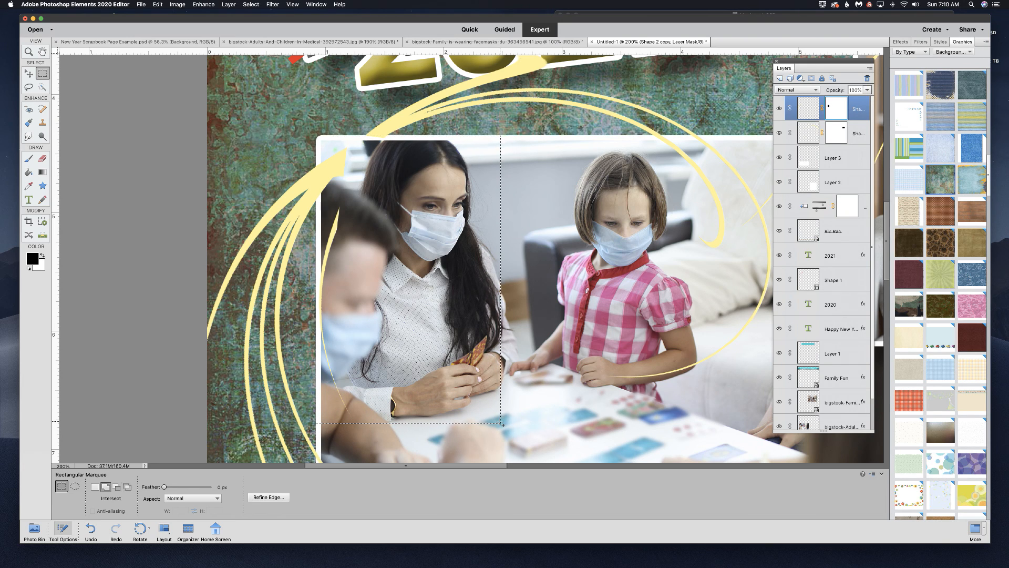
key("shift+BackSpace")
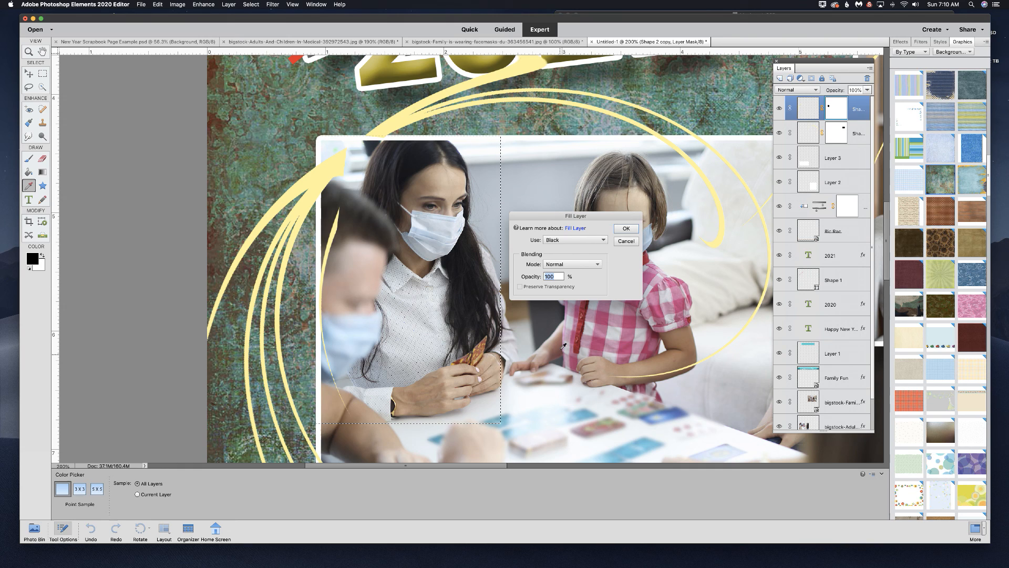
left_click(625, 228)
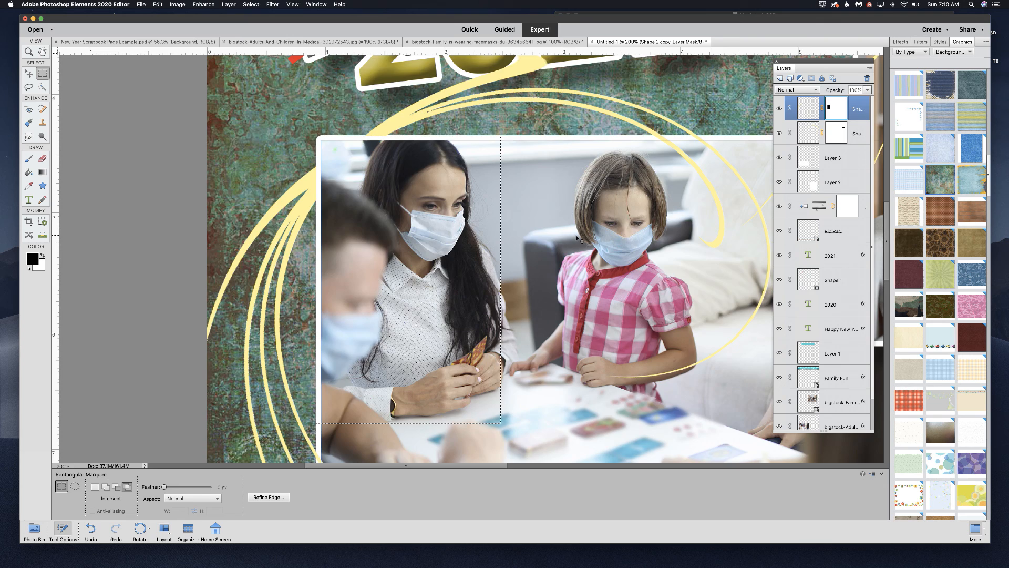
key("super+0")
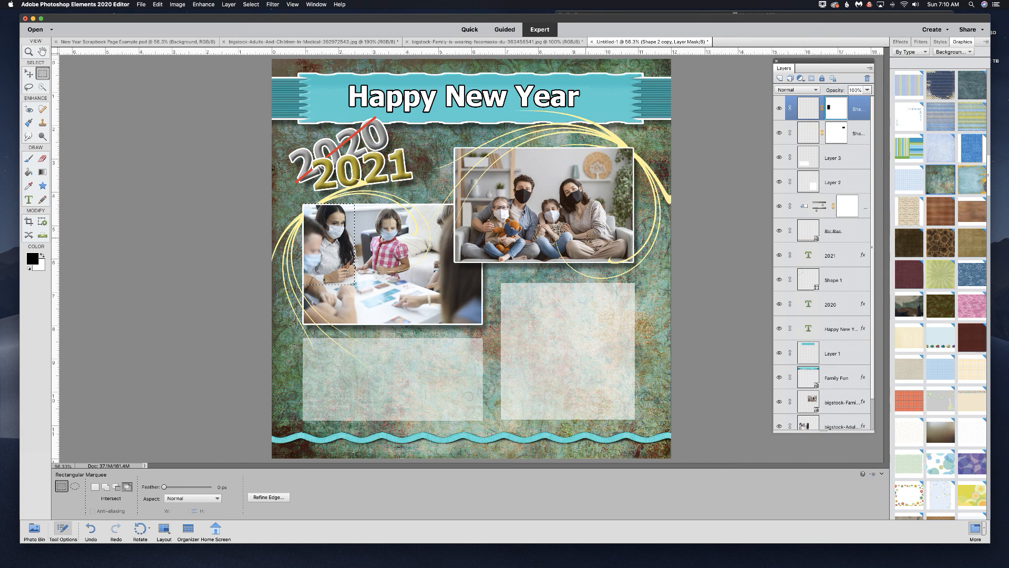